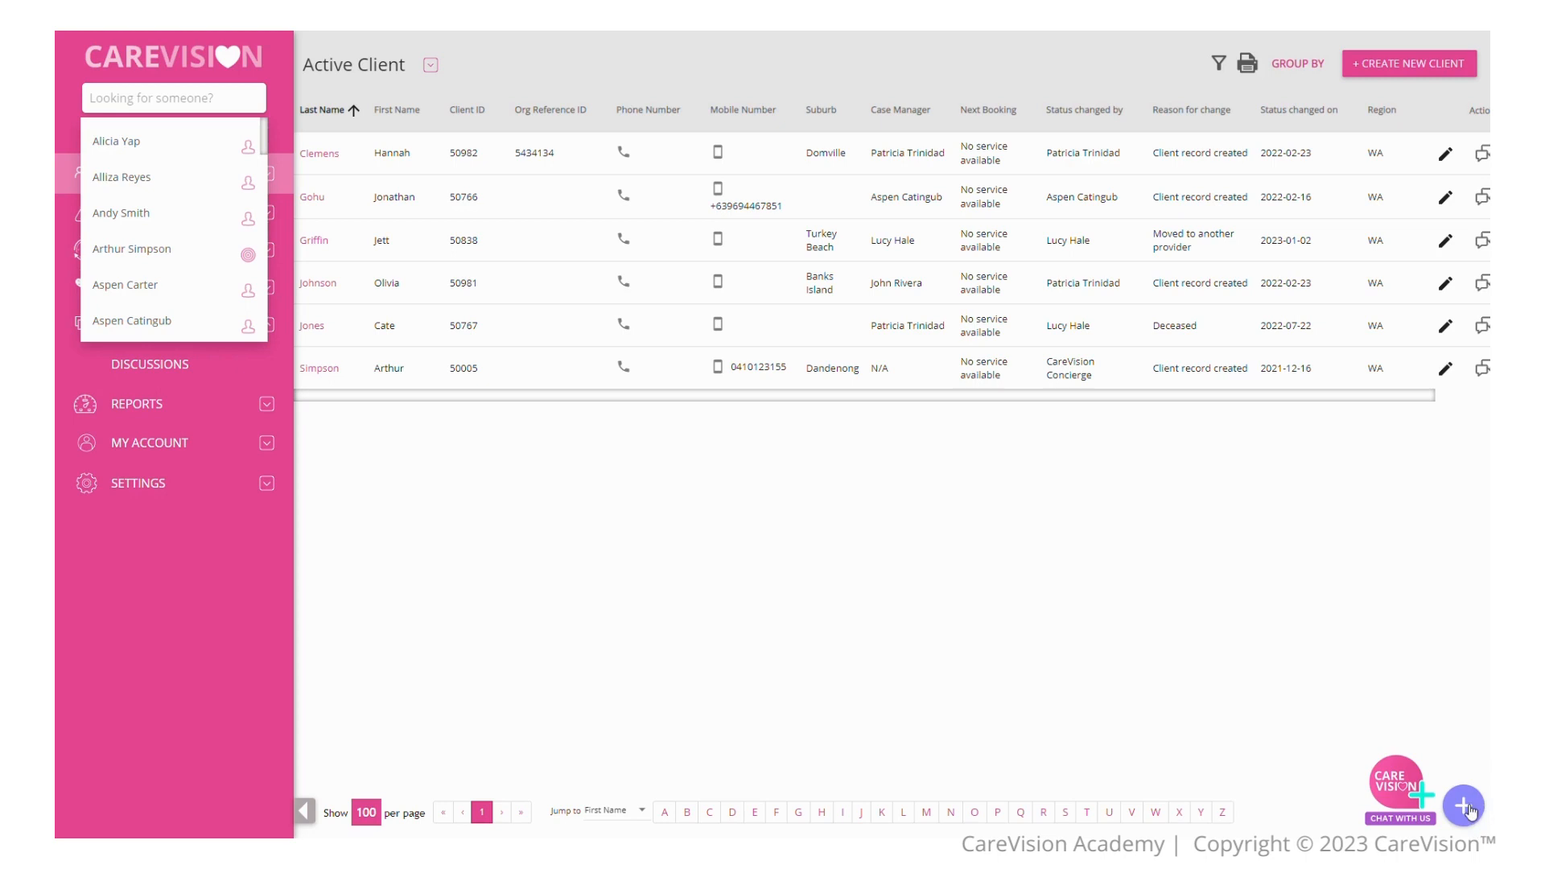
pyautogui.click(1463, 805)
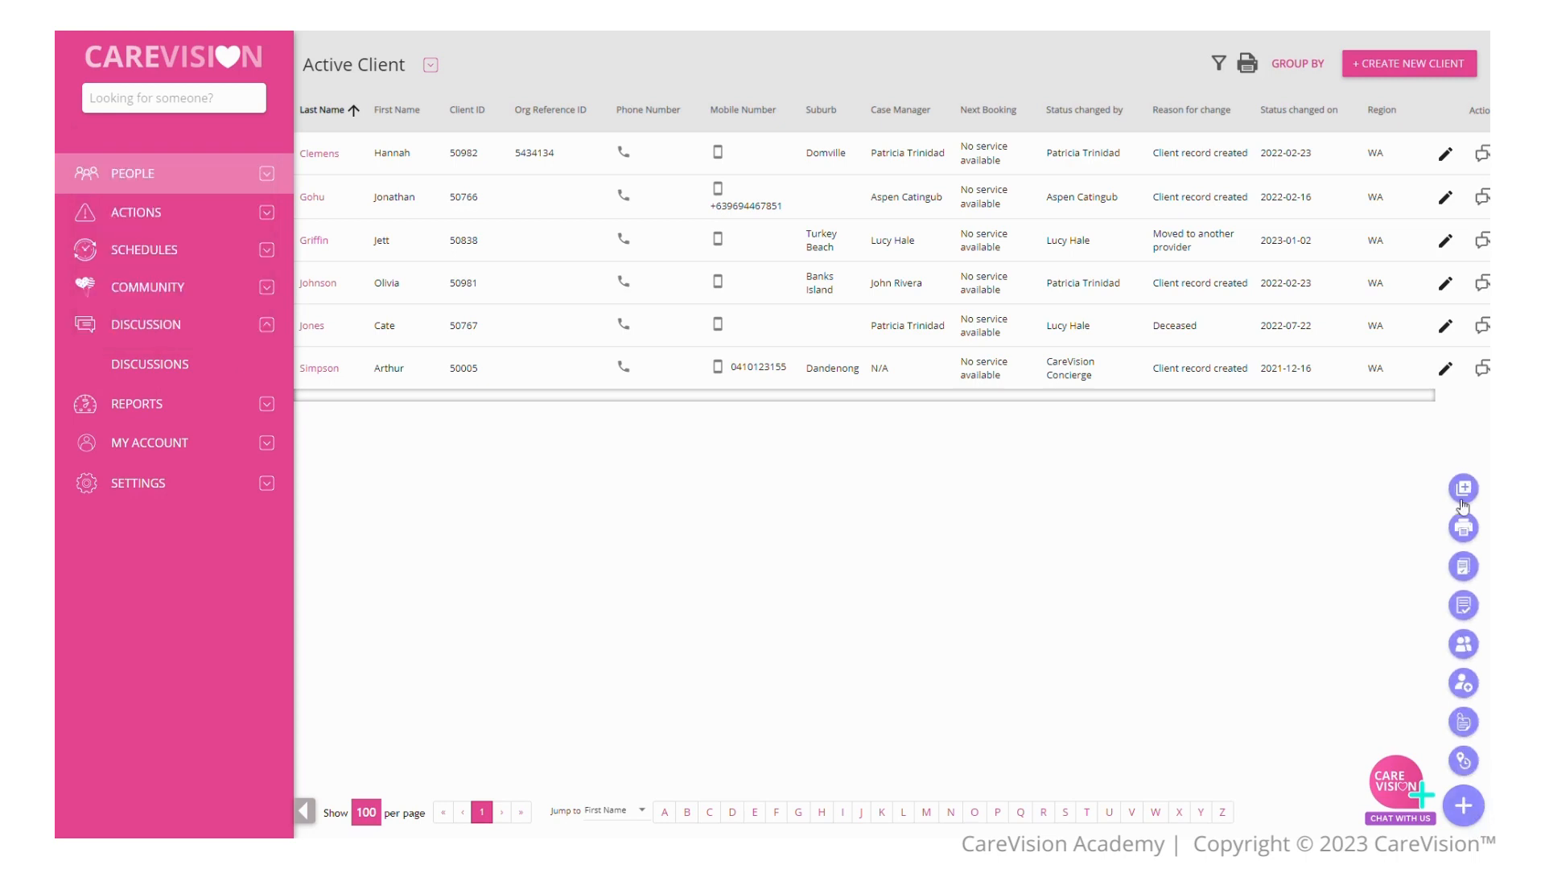
pyautogui.click(1464, 683)
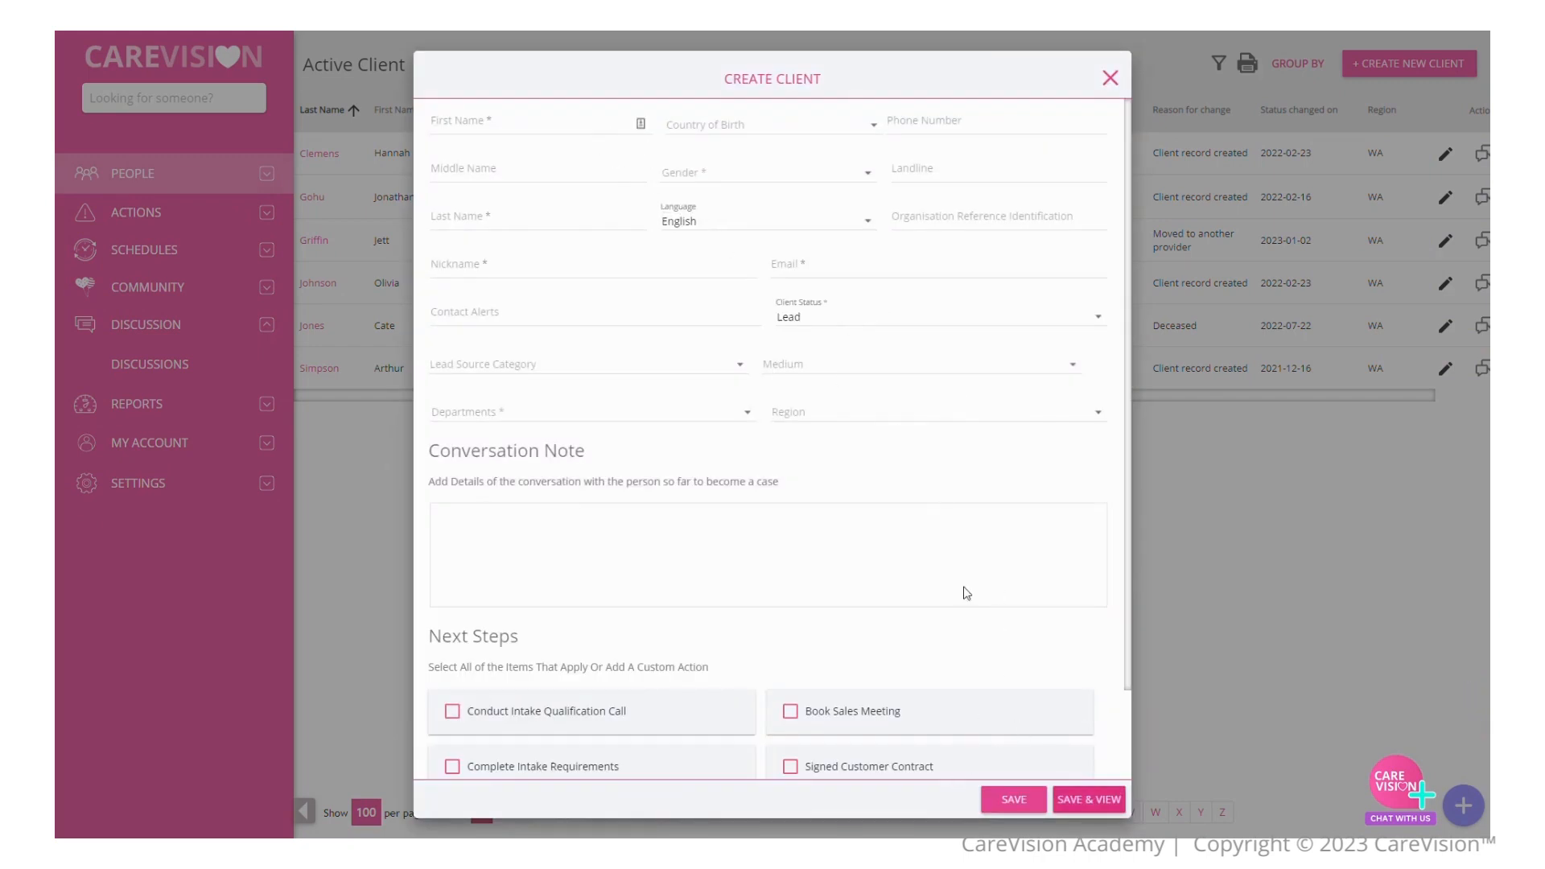
pyautogui.scroll(-2, 993, 378)
pyautogui.scroll(2, 990, 372)
pyautogui.click(1111, 80)
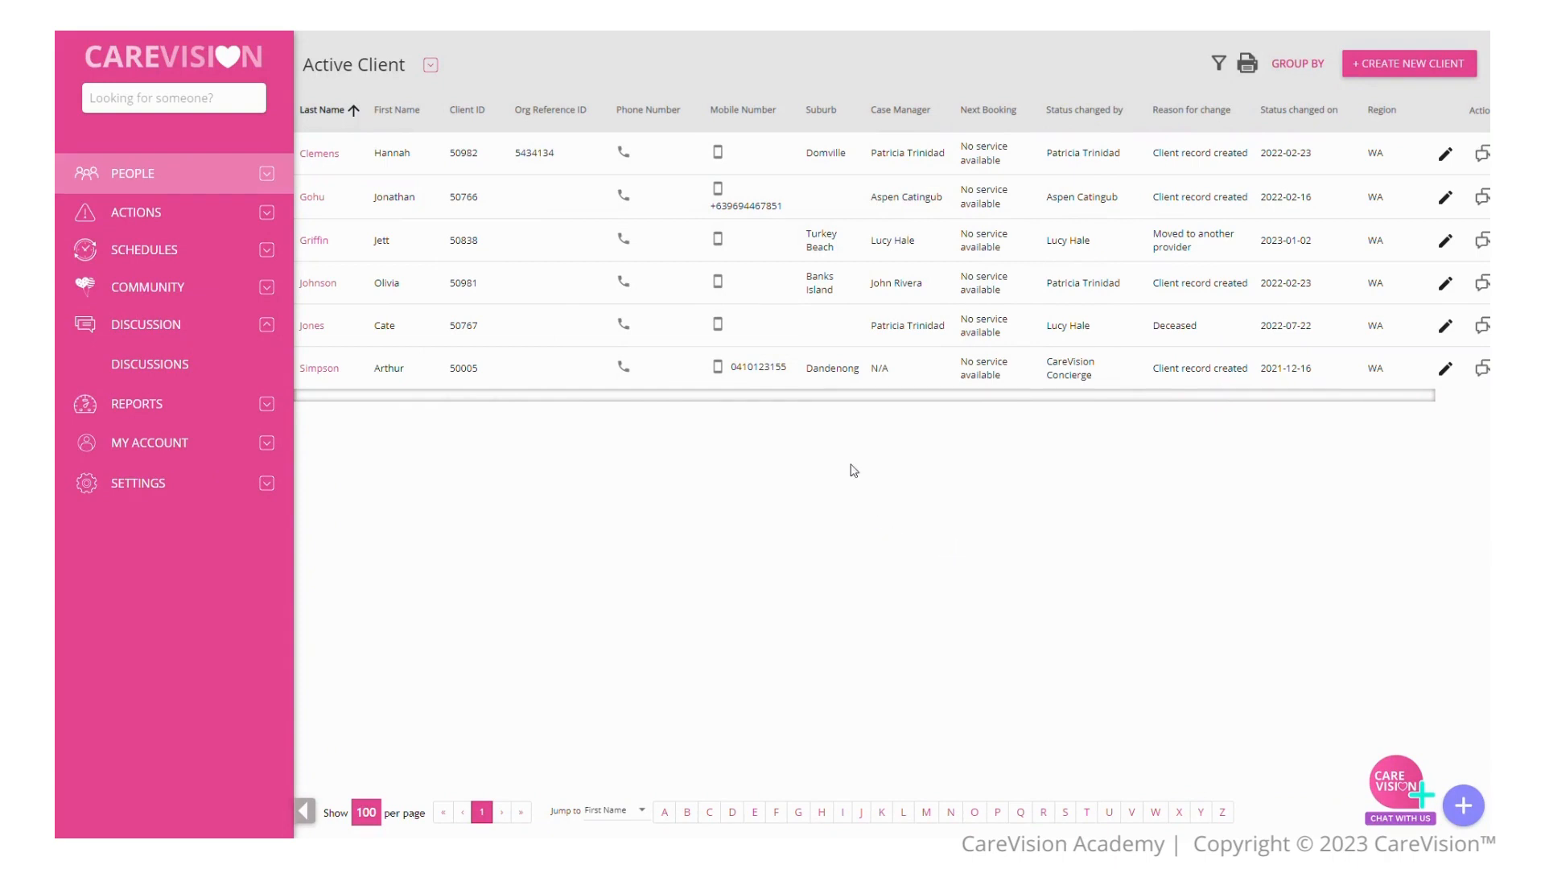
# Step: Switch the client list from Active Client to the Lead status
pyautogui.click(380, 74)
pyautogui.scroll(-3, 408, 129)
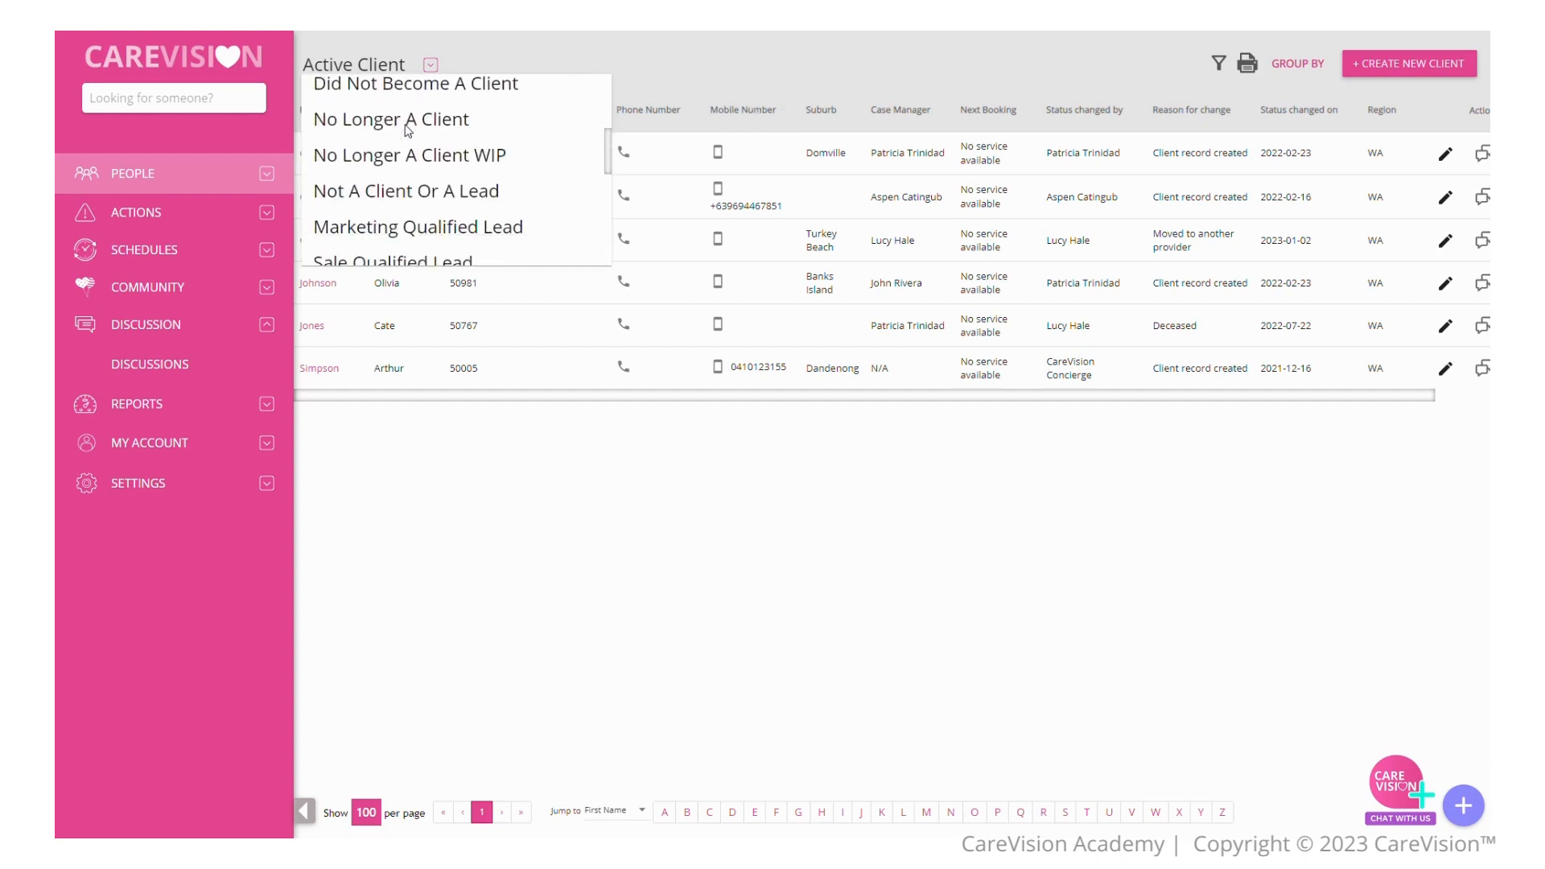
pyautogui.scroll(2, 407, 128)
pyautogui.click(392, 198)
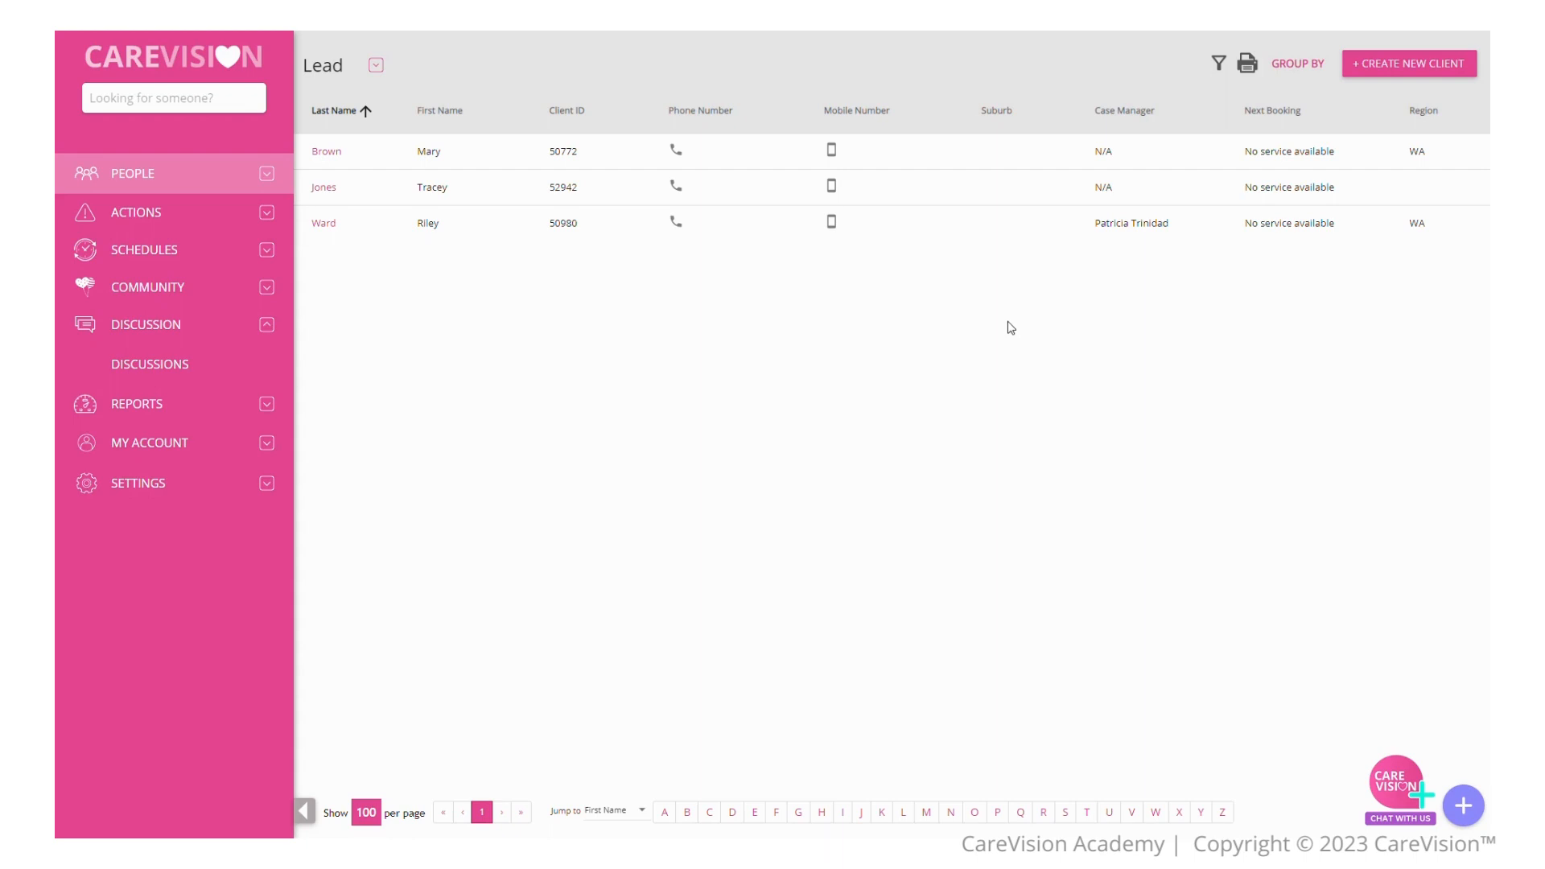
# Step: Start a new client record with the client status set to Lead
pyautogui.click(1432, 72)
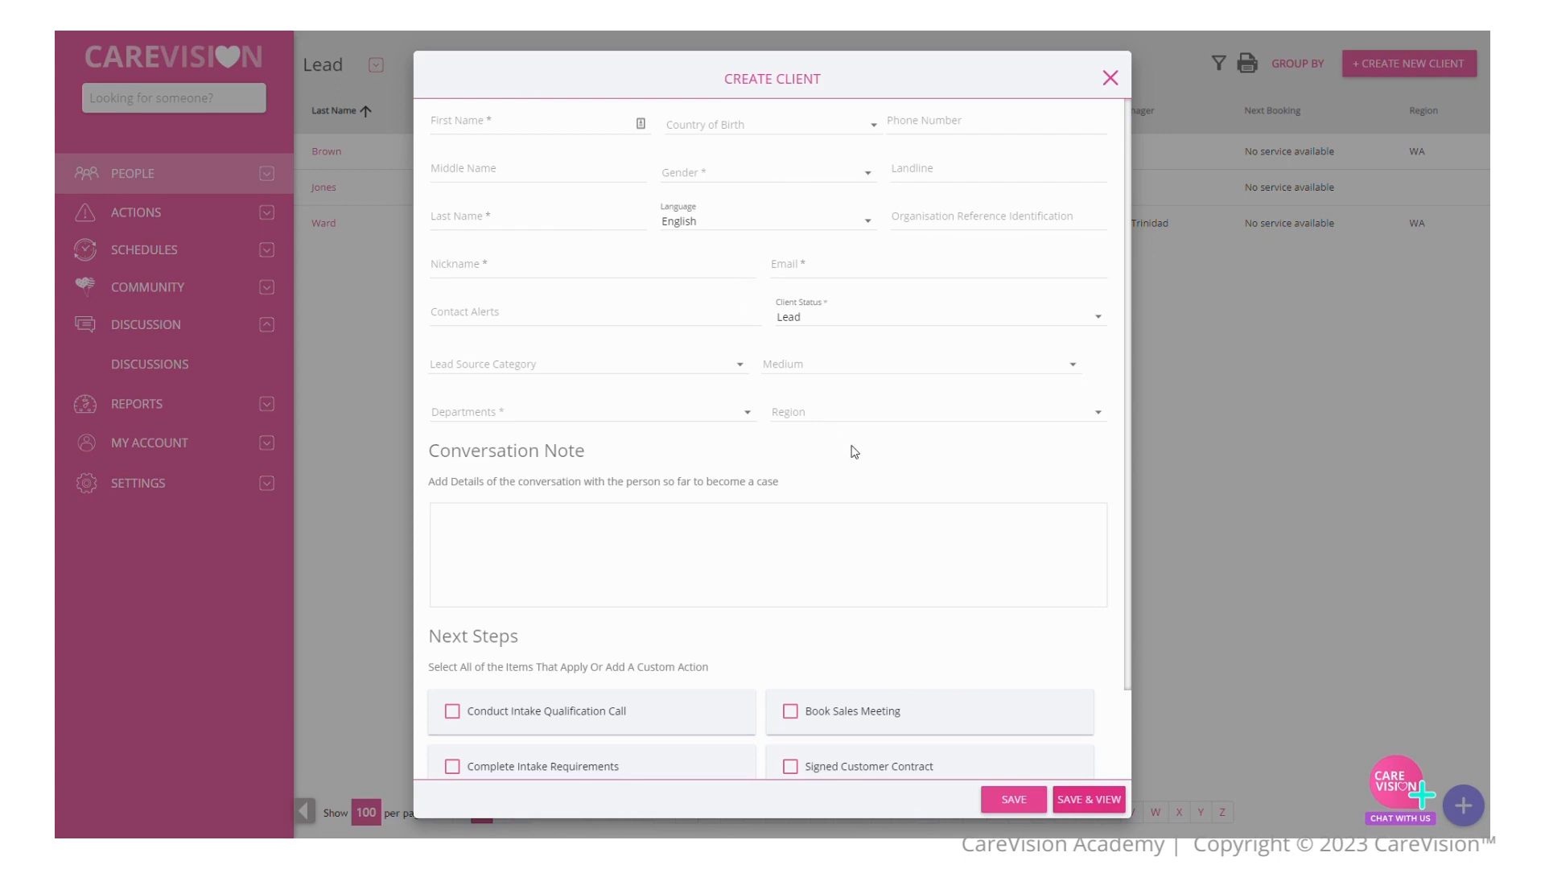
pyautogui.click(910, 319)
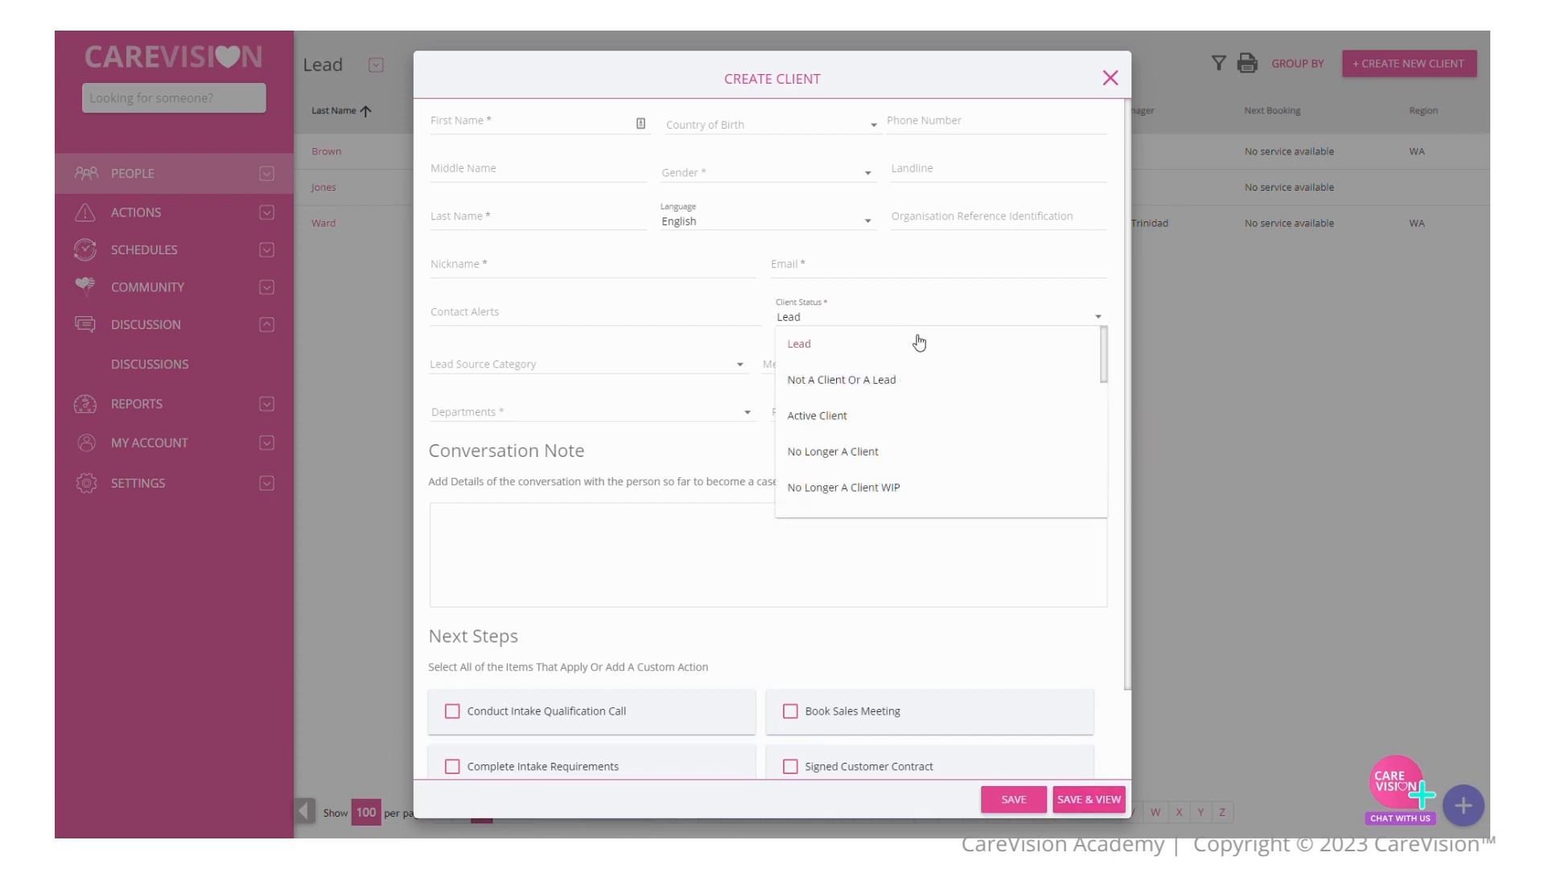
pyautogui.click(917, 343)
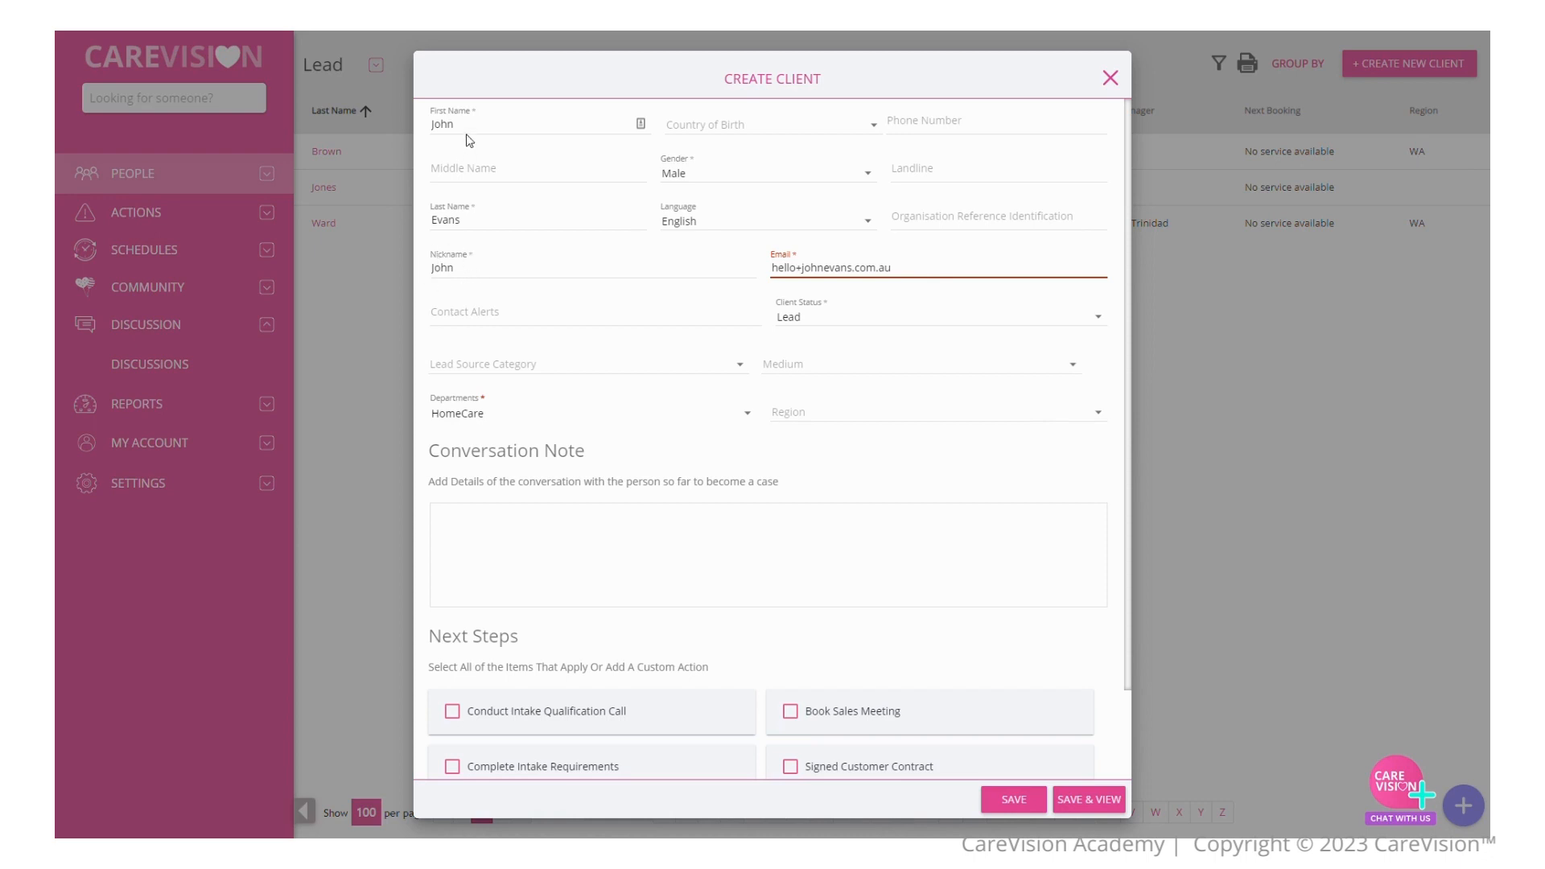
# Step: Replace the nickname on the new client record with the client's preferred nickname
pyautogui.click(478, 271)
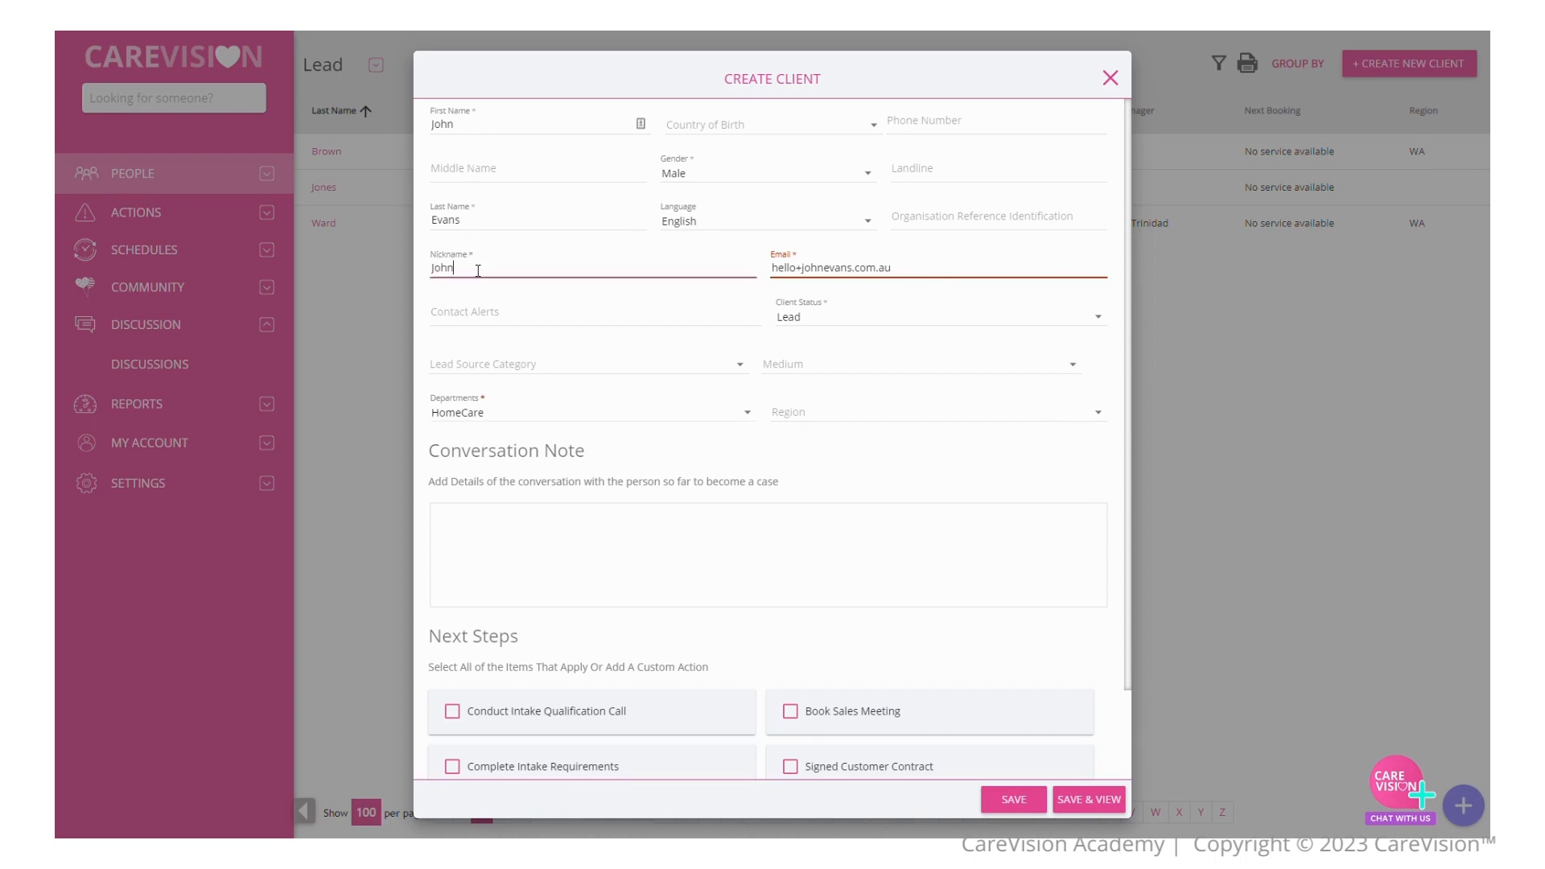
pyautogui.hotkey('shift', 'Left')
pyautogui.hotkey('shift', 'Left')
pyautogui.hotkey('shift', 'Left')
pyautogui.hotkey('shift', 'Left')
pyautogui.write('Joe')
# Step: Set the lead source category to Website and the medium to Contact Us Form
pyautogui.click(496, 370)
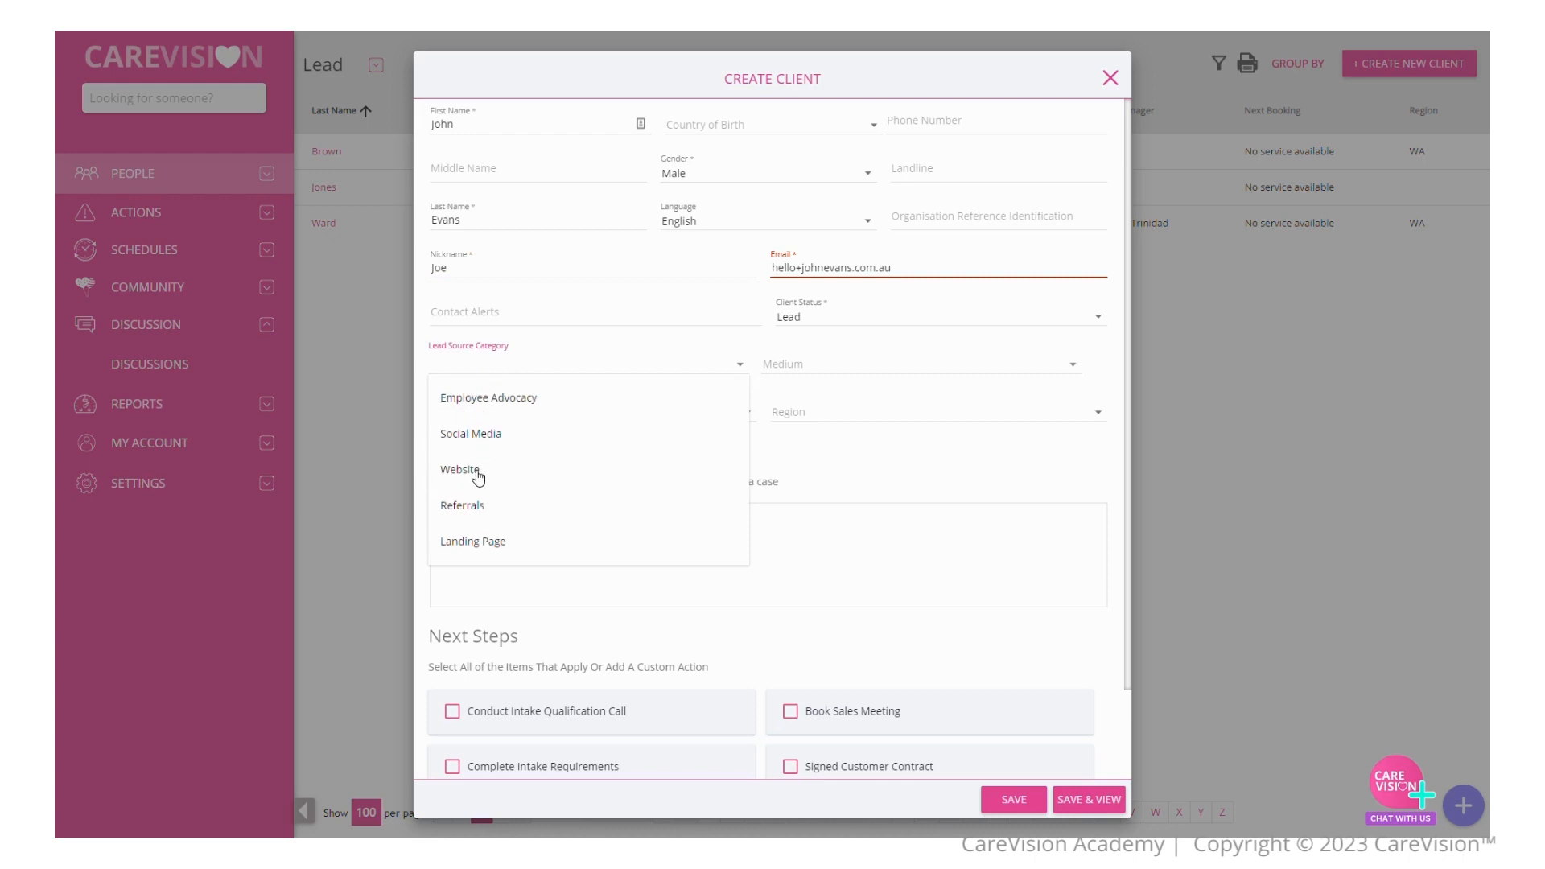
pyautogui.click(477, 473)
pyautogui.click(805, 367)
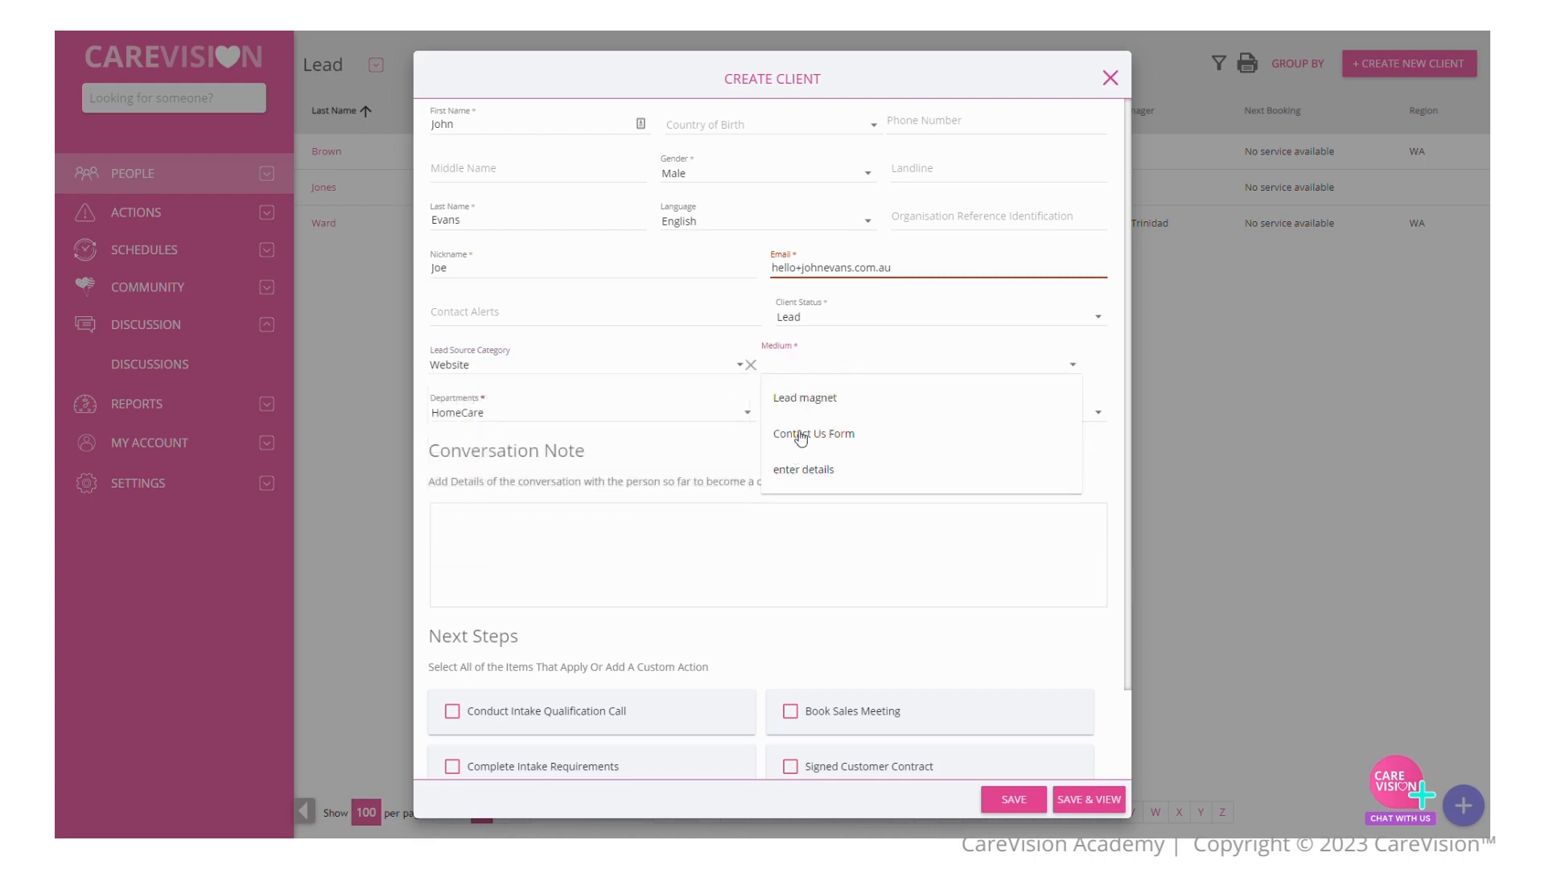
pyautogui.click(801, 437)
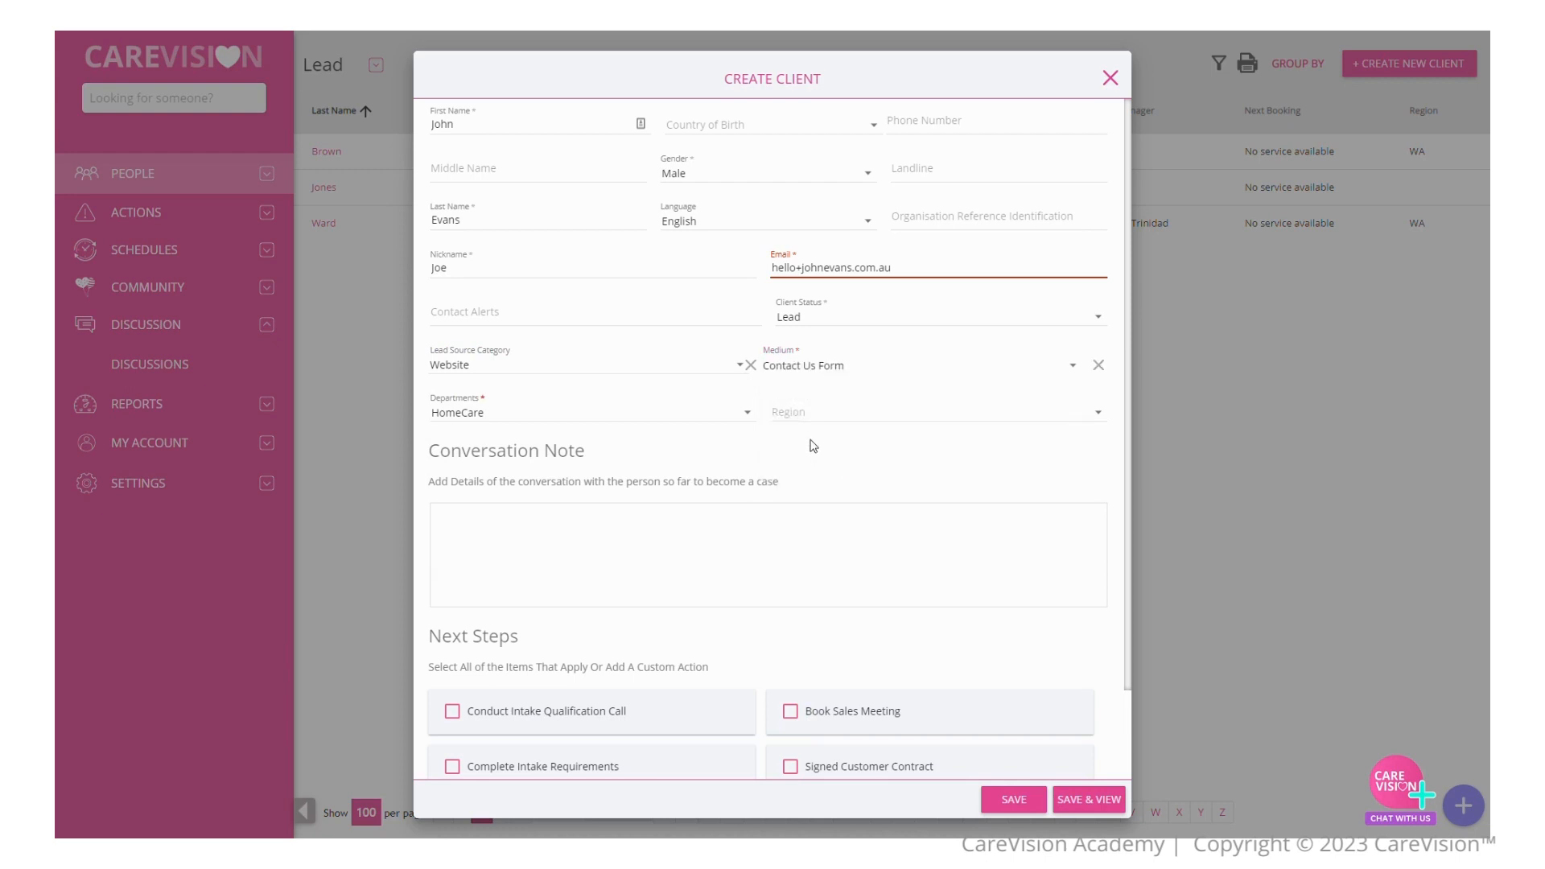
# Step: Write a conversation note saying the client is moving from his home in Victoria to his daughter's home in Brisbane and has Level 2 Home Care
pyautogui.click(779, 483)
pyautogui.write('John is moving from his home in Victoria to ')
pyautogui.write('his d')
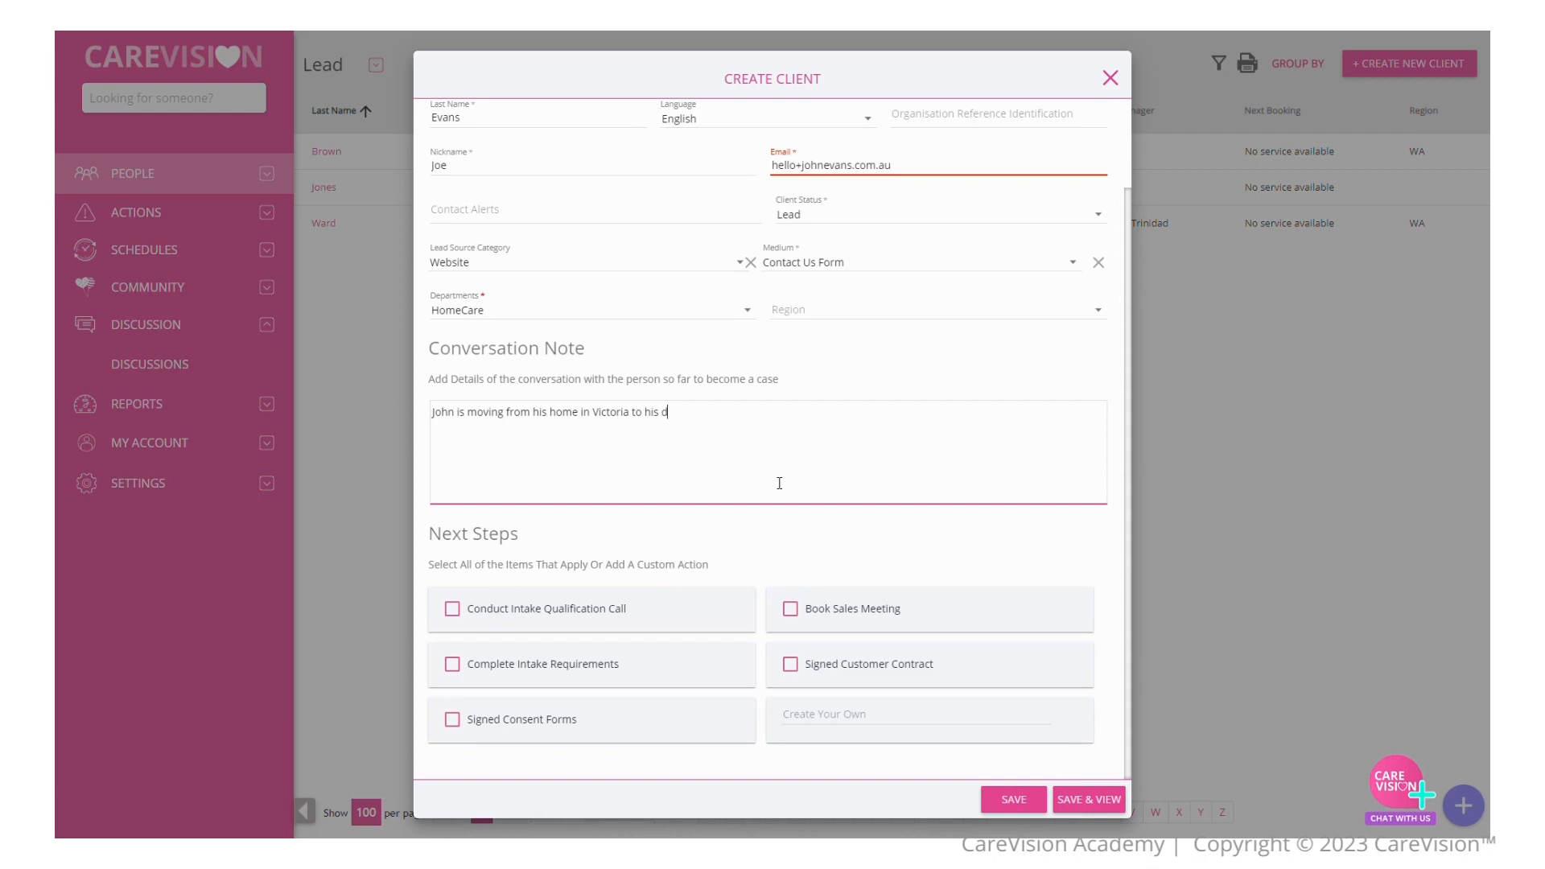
pyautogui.write("aiuughter's home in Briu")
pyautogui.press('BackSpace')
pyautogui.write('sbane. Has Level ')
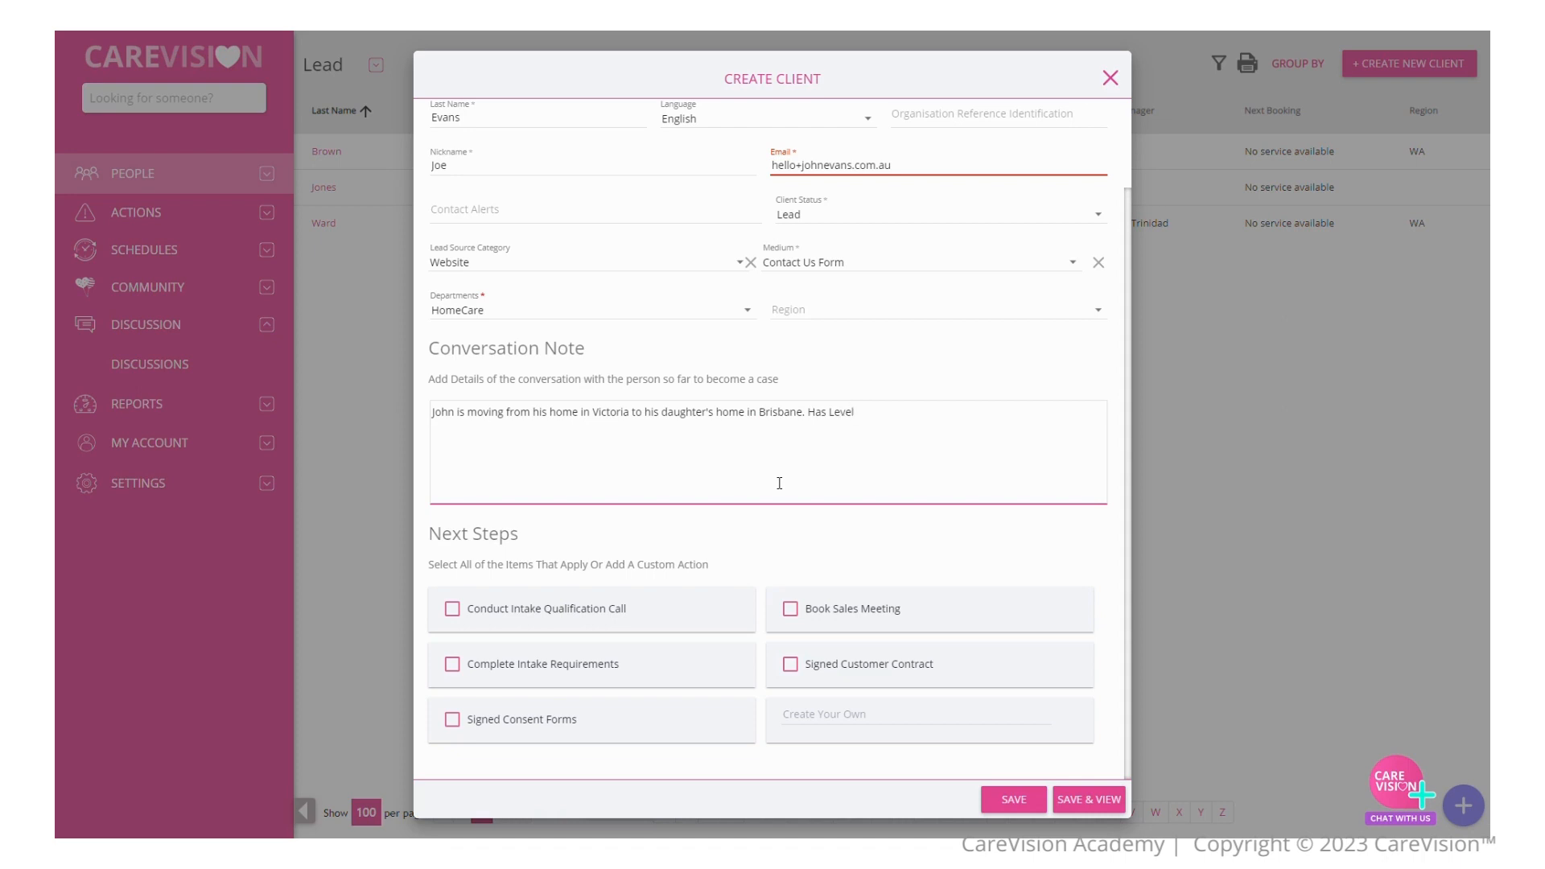
pyautogui.write('2 Home Care.')
# Step: Choose the next steps Conduct Intake Qualification Call, Book Sales Meeting and a custom "Contact Daughter for more details", then save and view the client
pyautogui.click(550, 618)
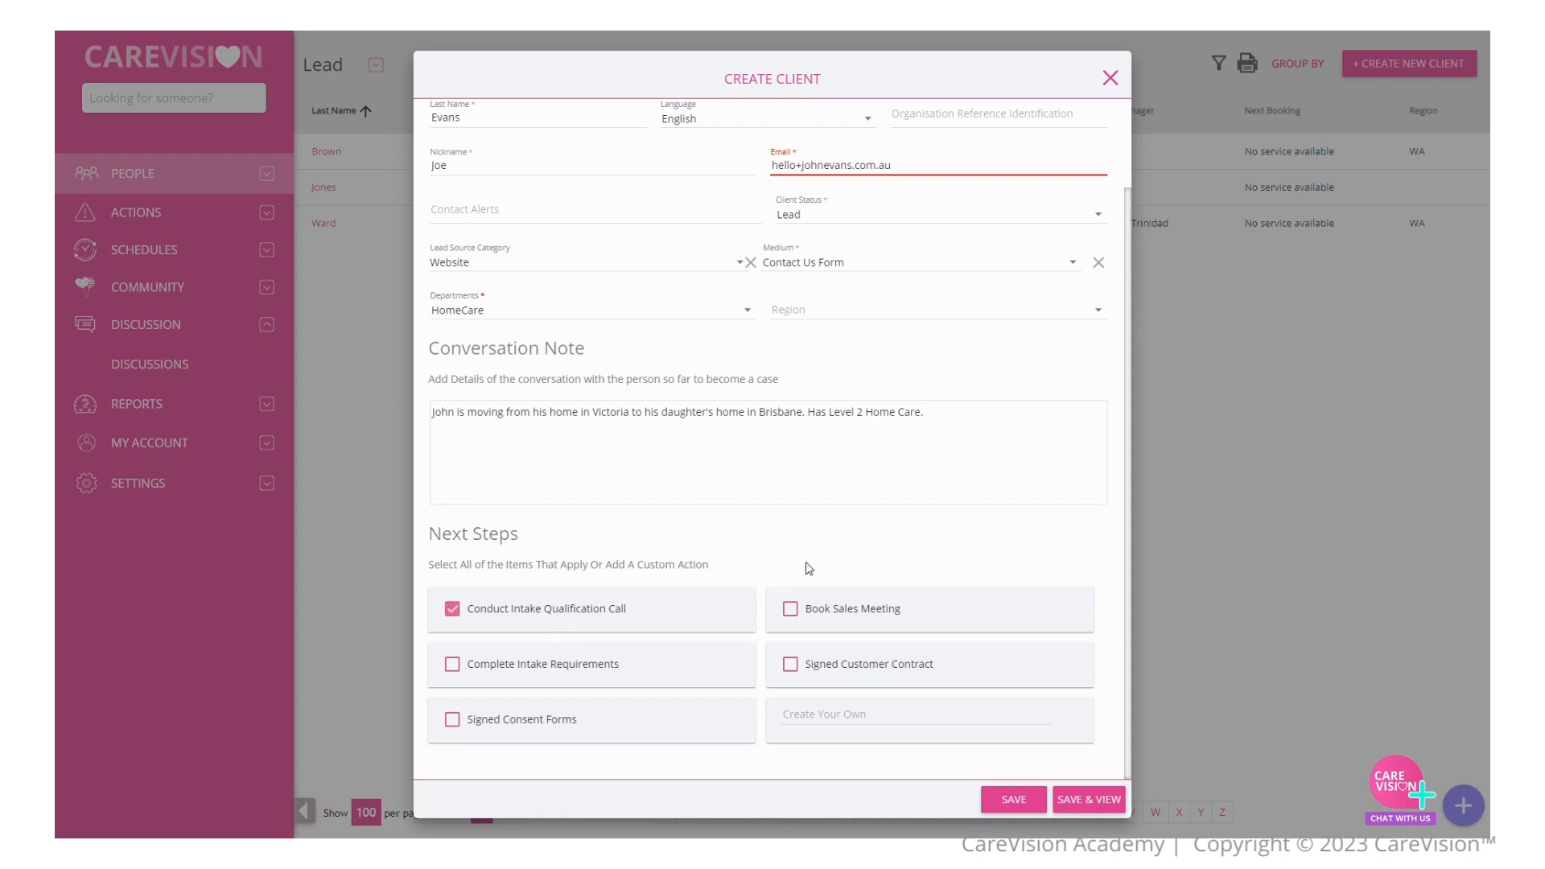
pyautogui.click(790, 608)
pyautogui.click(830, 727)
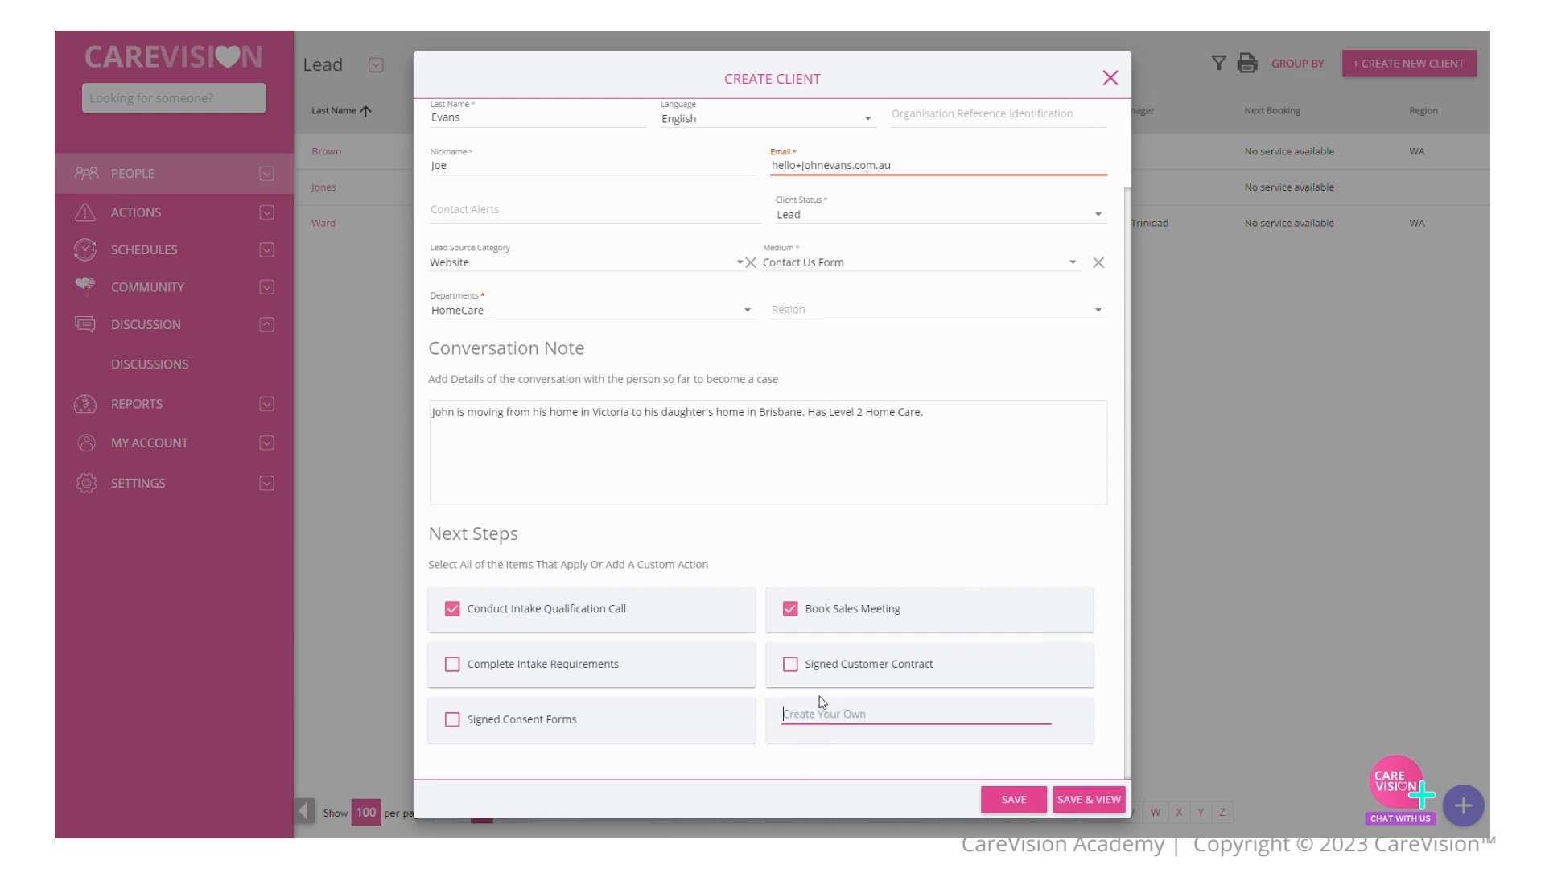
pyautogui.write('Contact Daughter for more details')
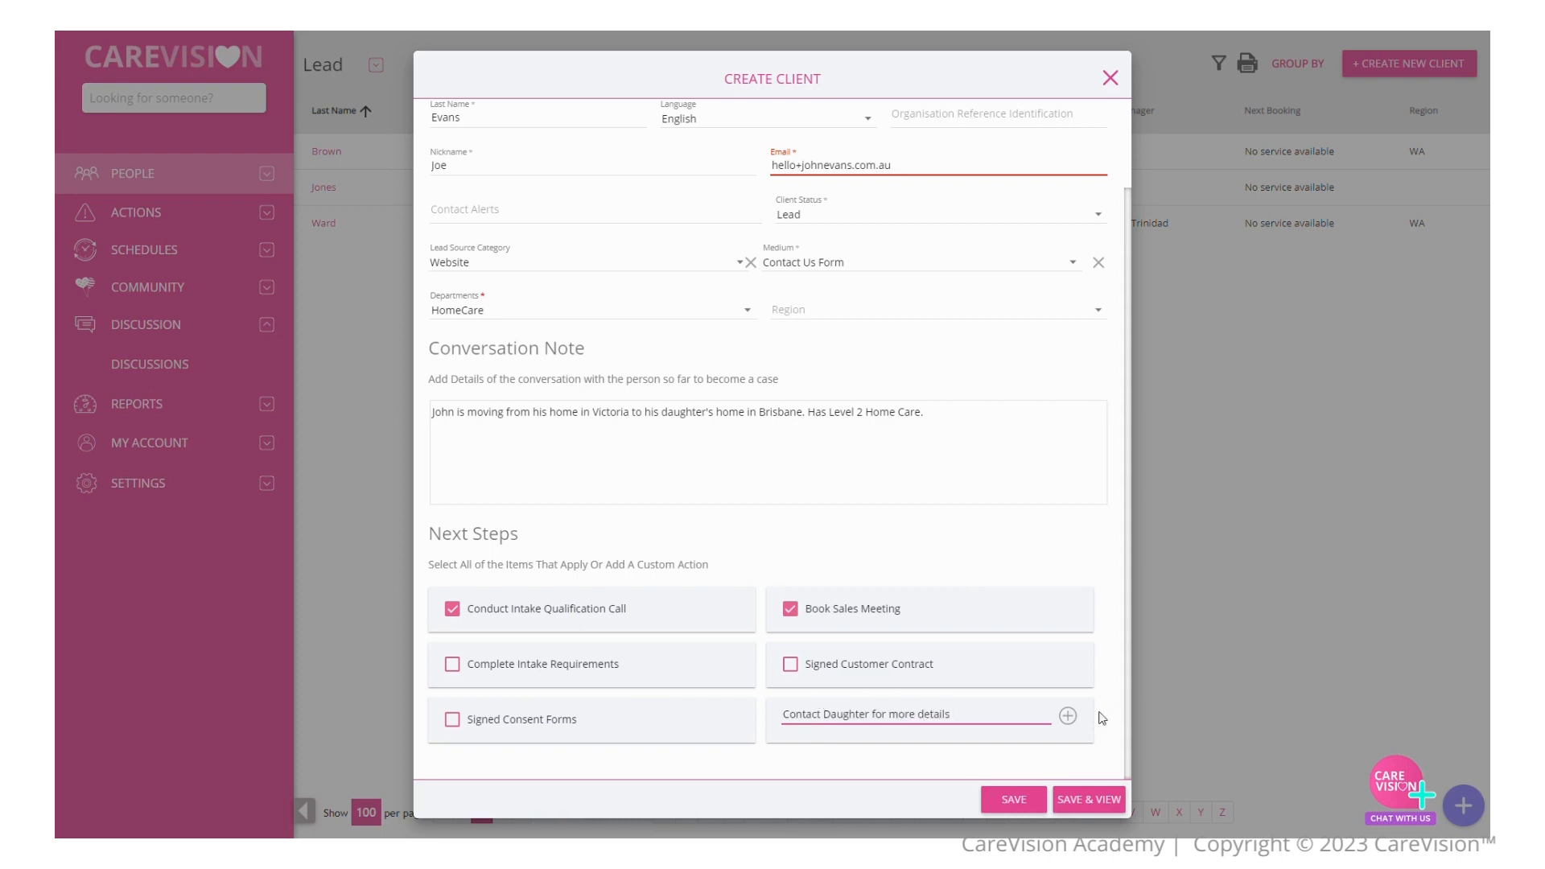
pyautogui.click(1068, 715)
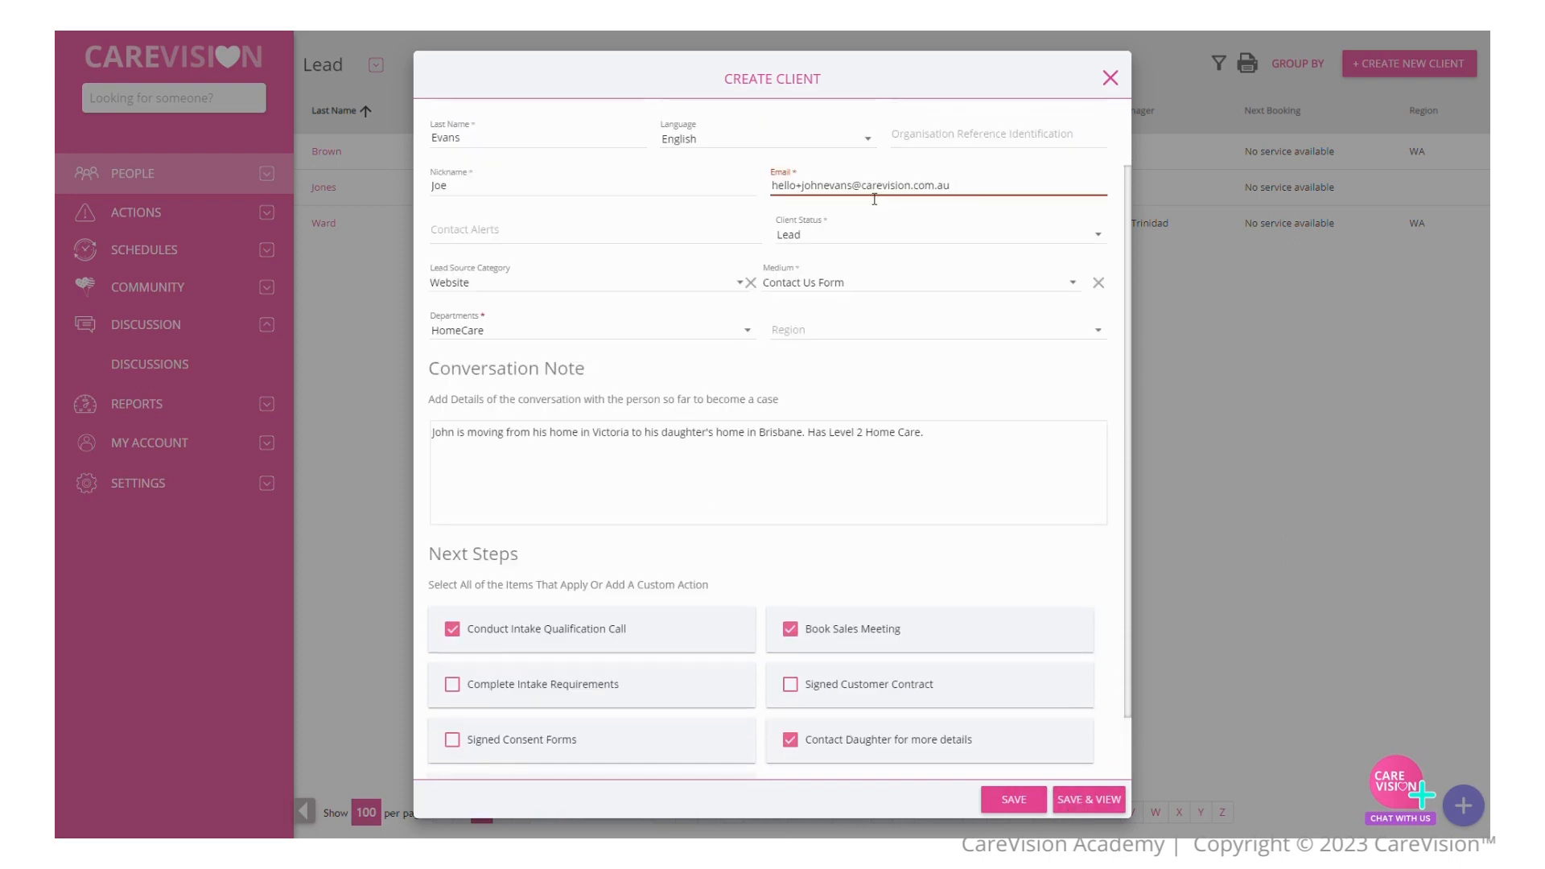
pyautogui.scroll(-1, 925, 334)
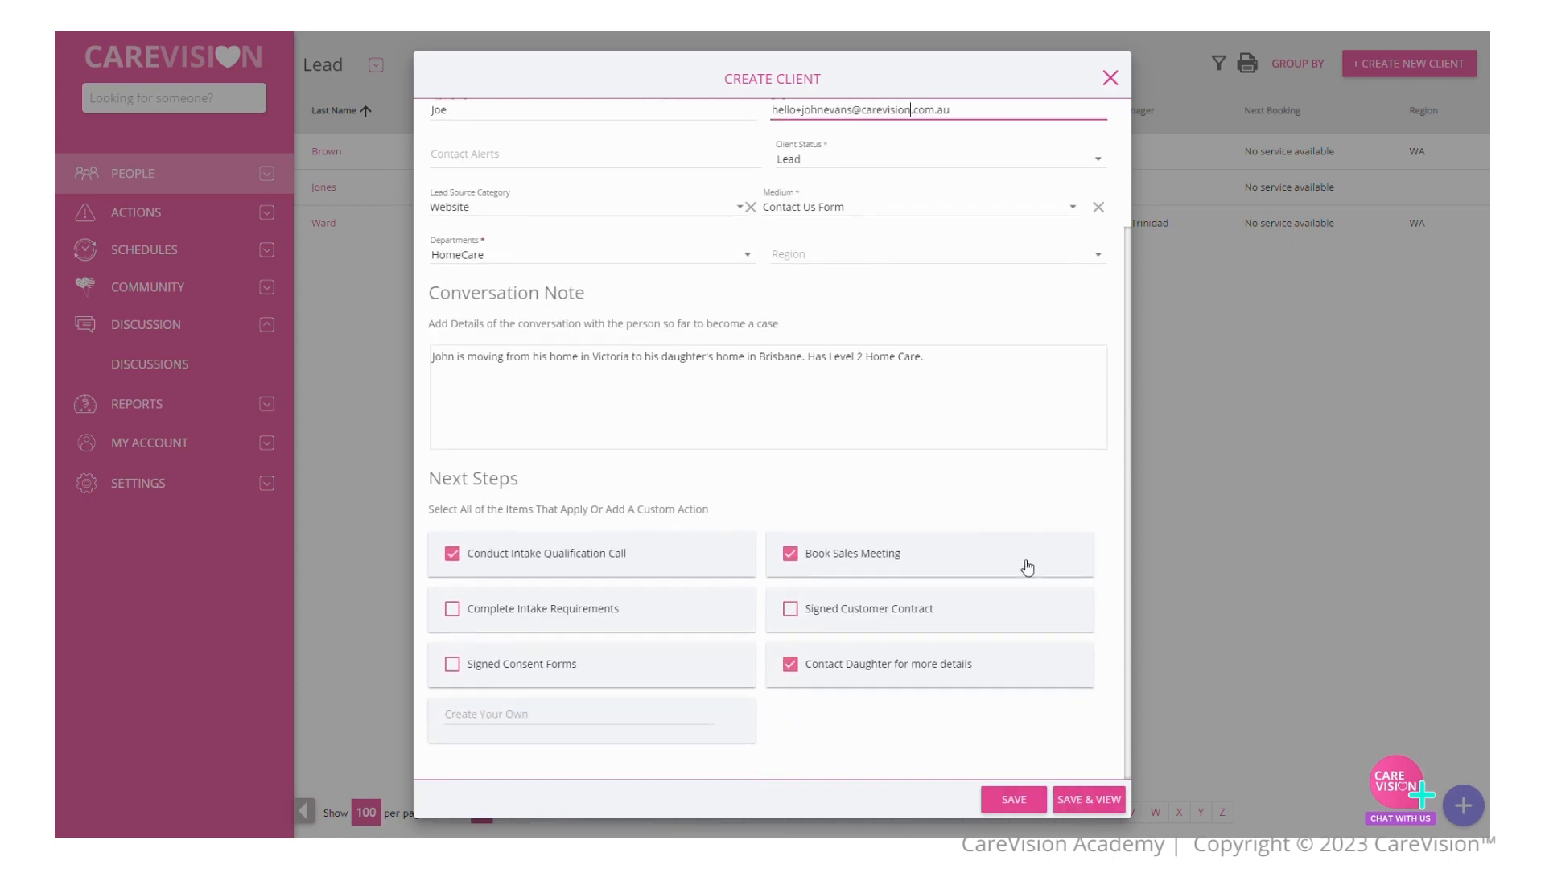
pyautogui.click(1110, 808)
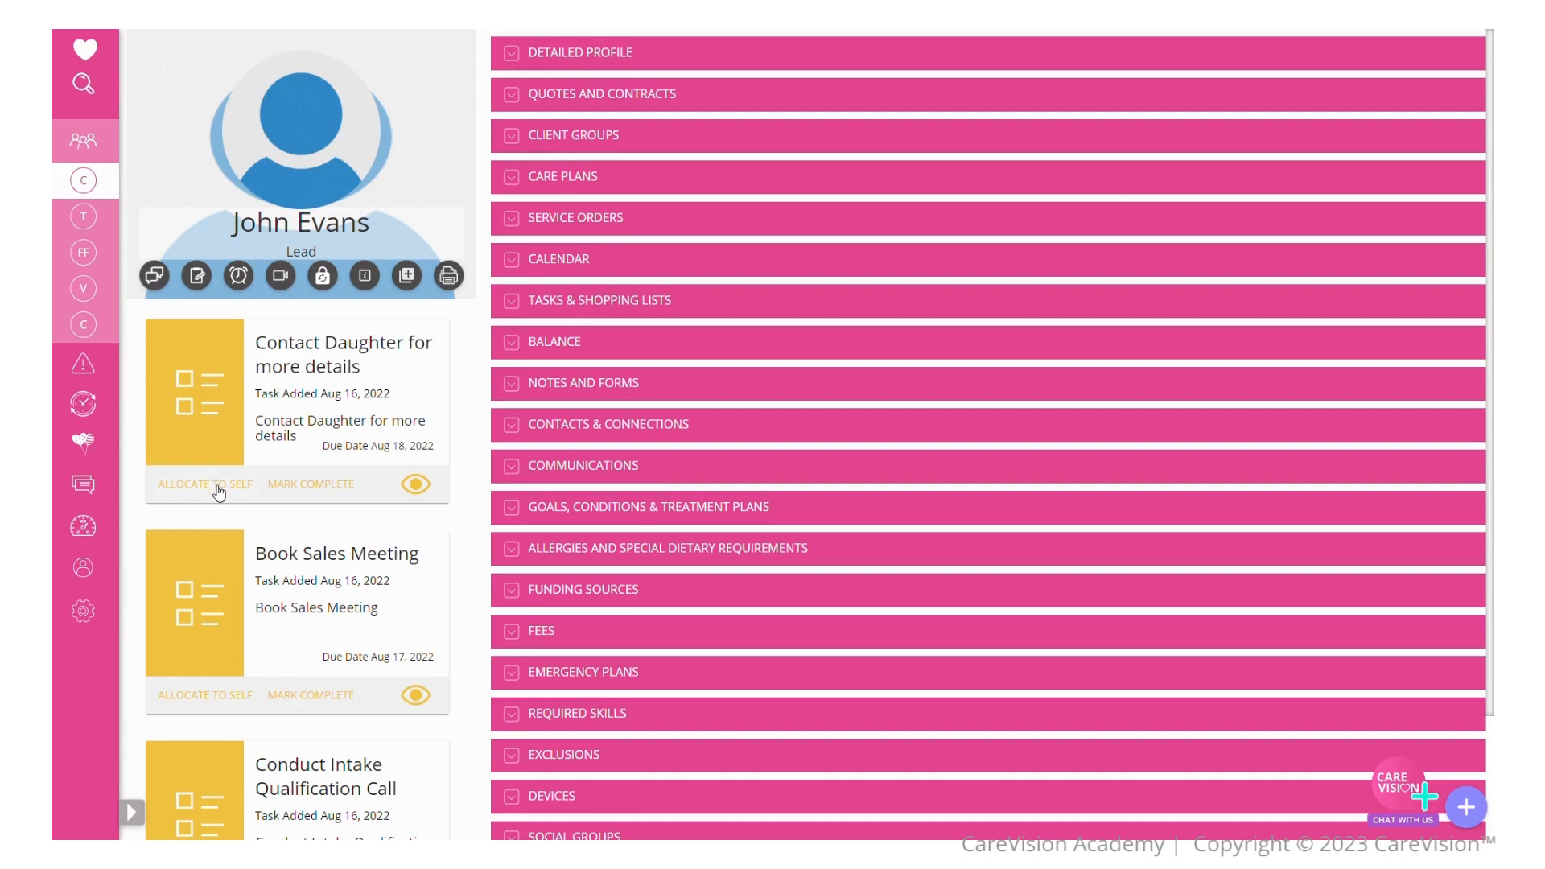
# Step: Mark the "Contact Daughter for more details" task as completed
pyautogui.click(304, 486)
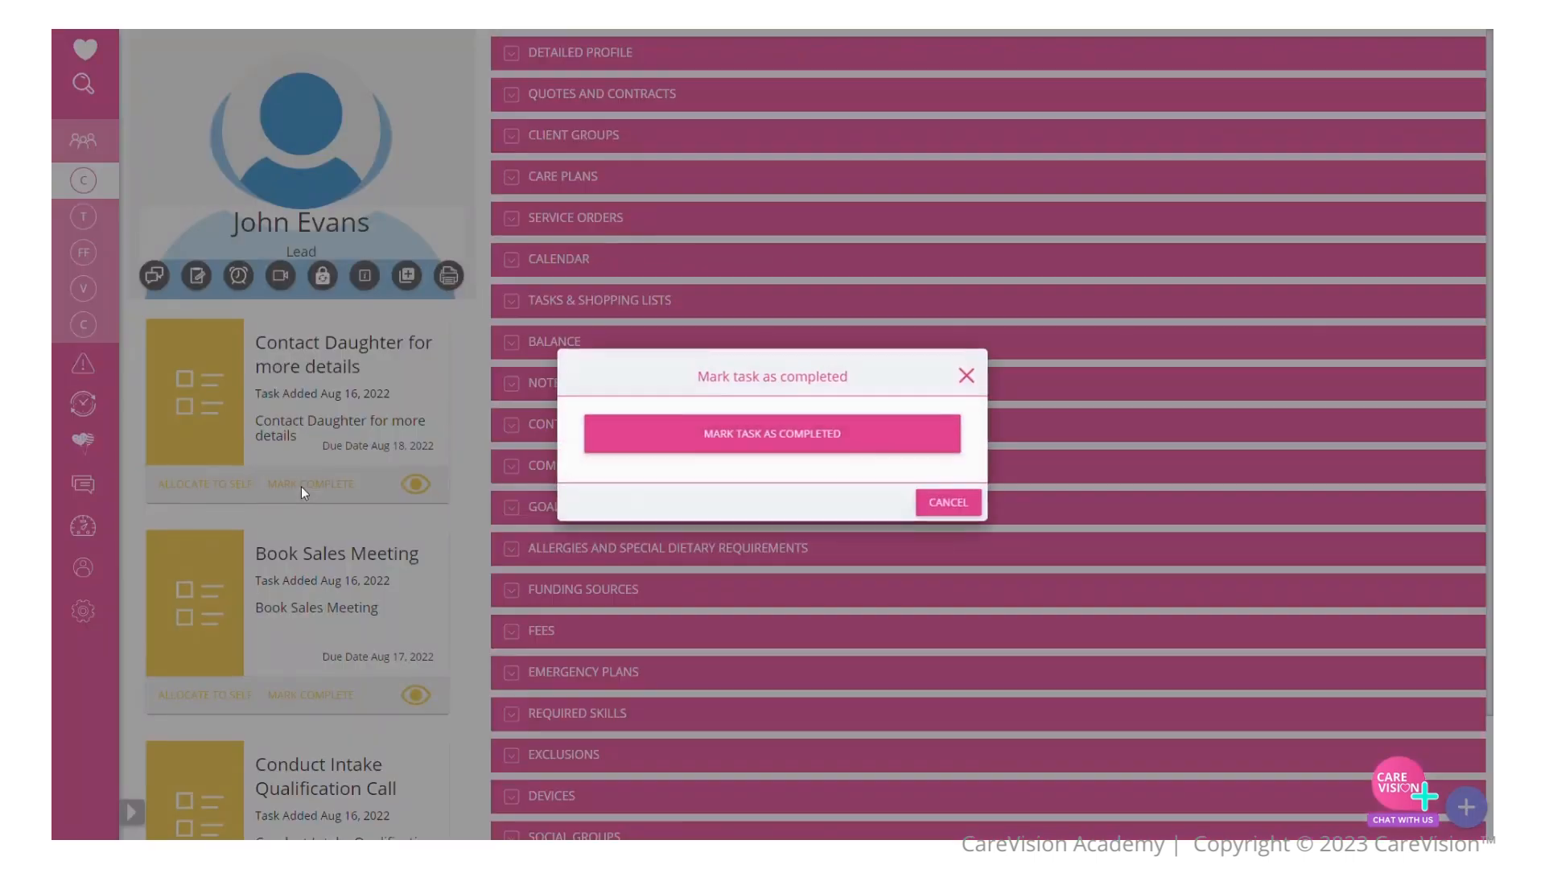
pyautogui.click(806, 439)
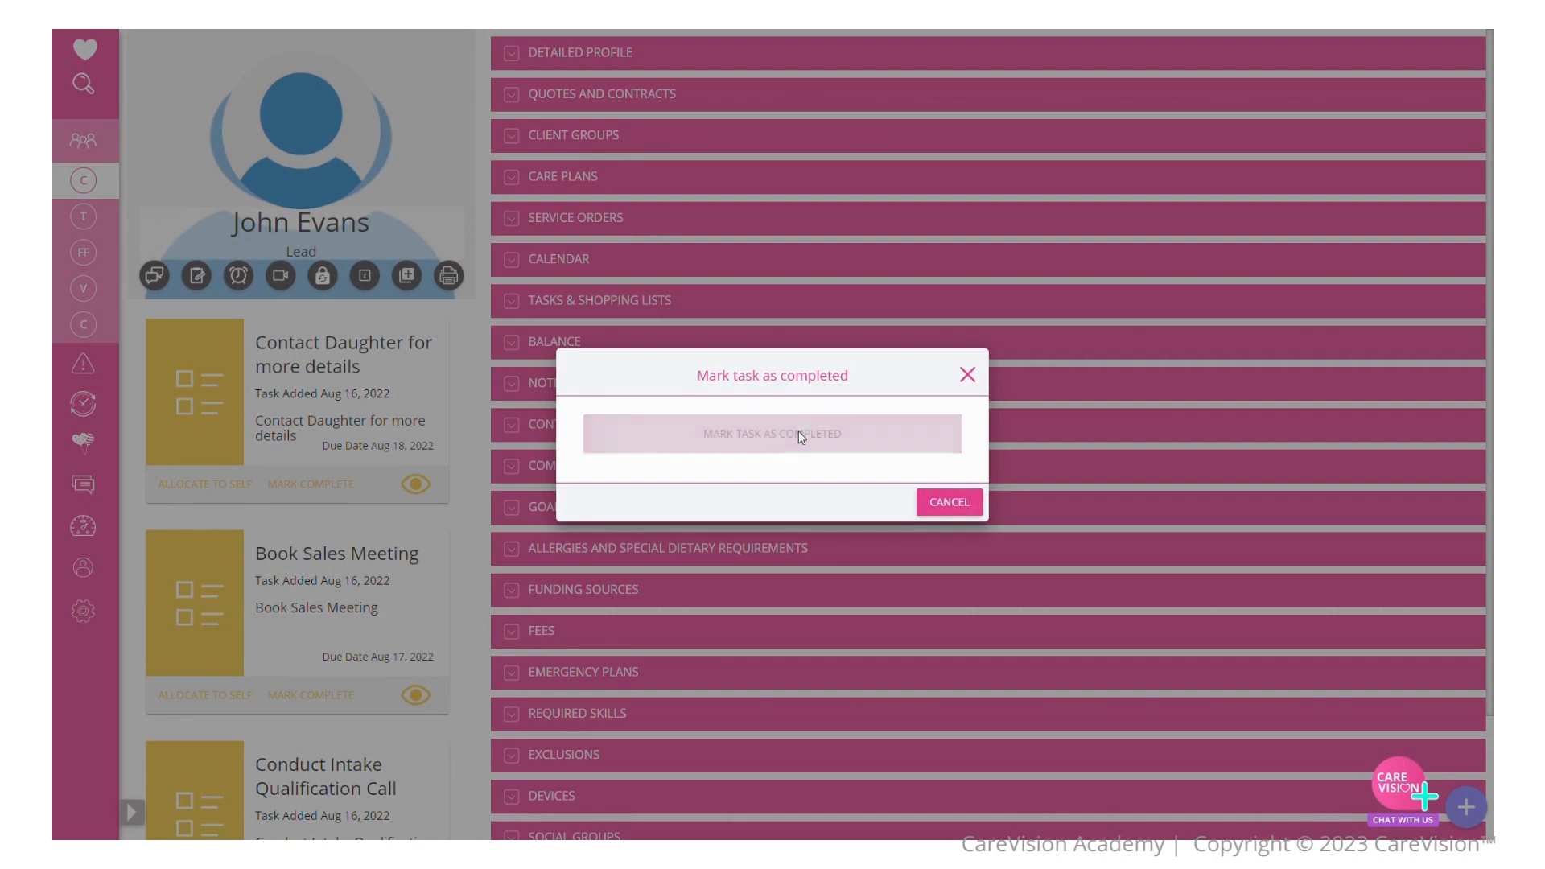
# Step: Edit the Book Sales Meeting task, setting its task type to To Do and its category to Review
pyautogui.click(416, 696)
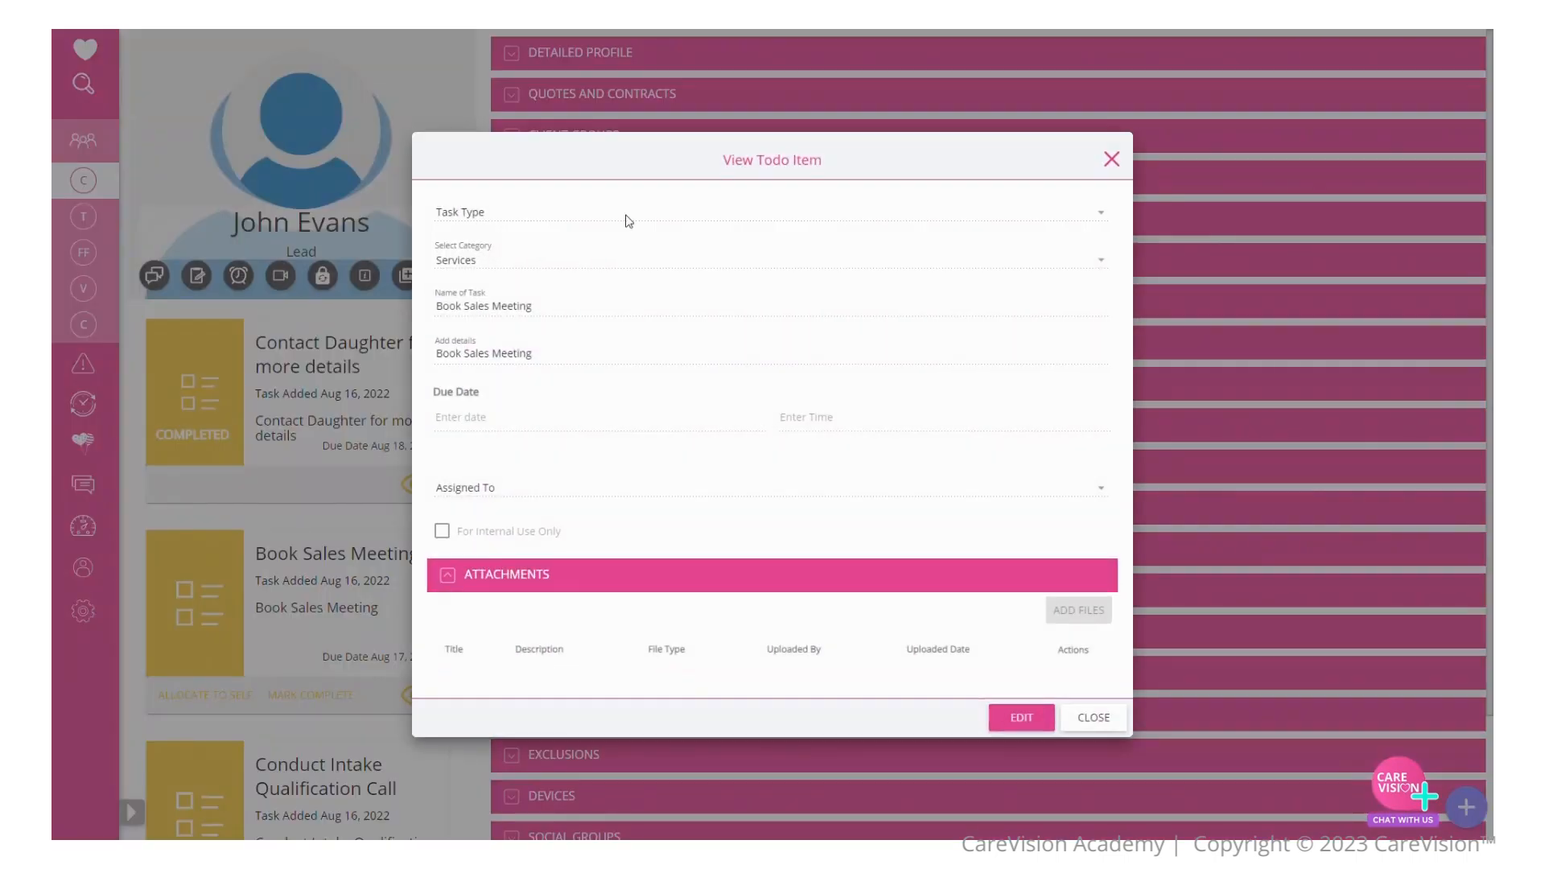
pyautogui.click(1006, 716)
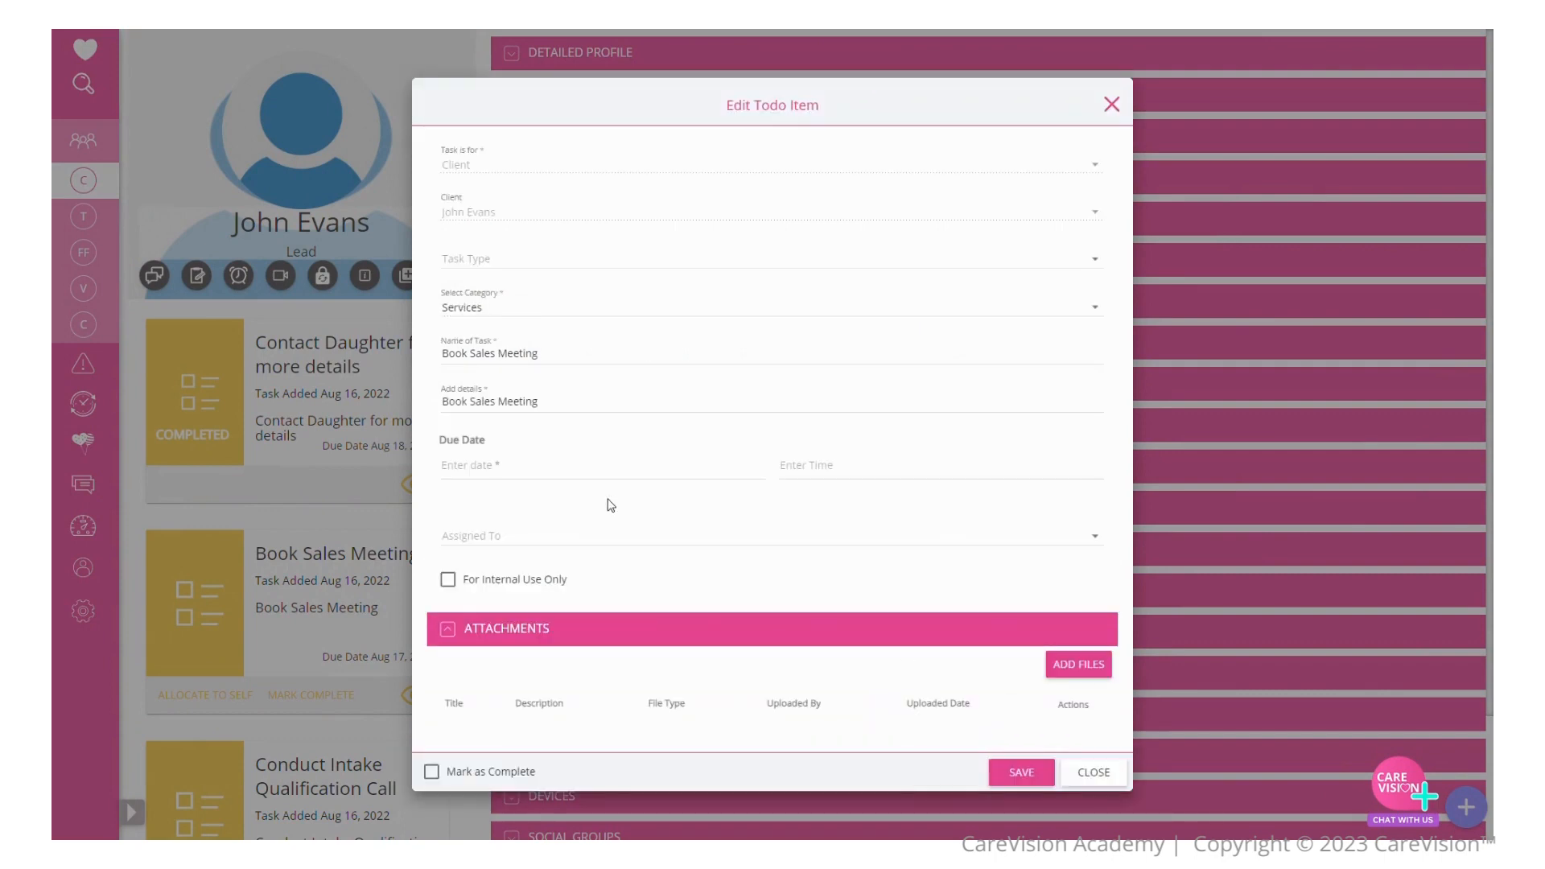
pyautogui.click(524, 265)
pyautogui.click(512, 331)
pyautogui.click(563, 322)
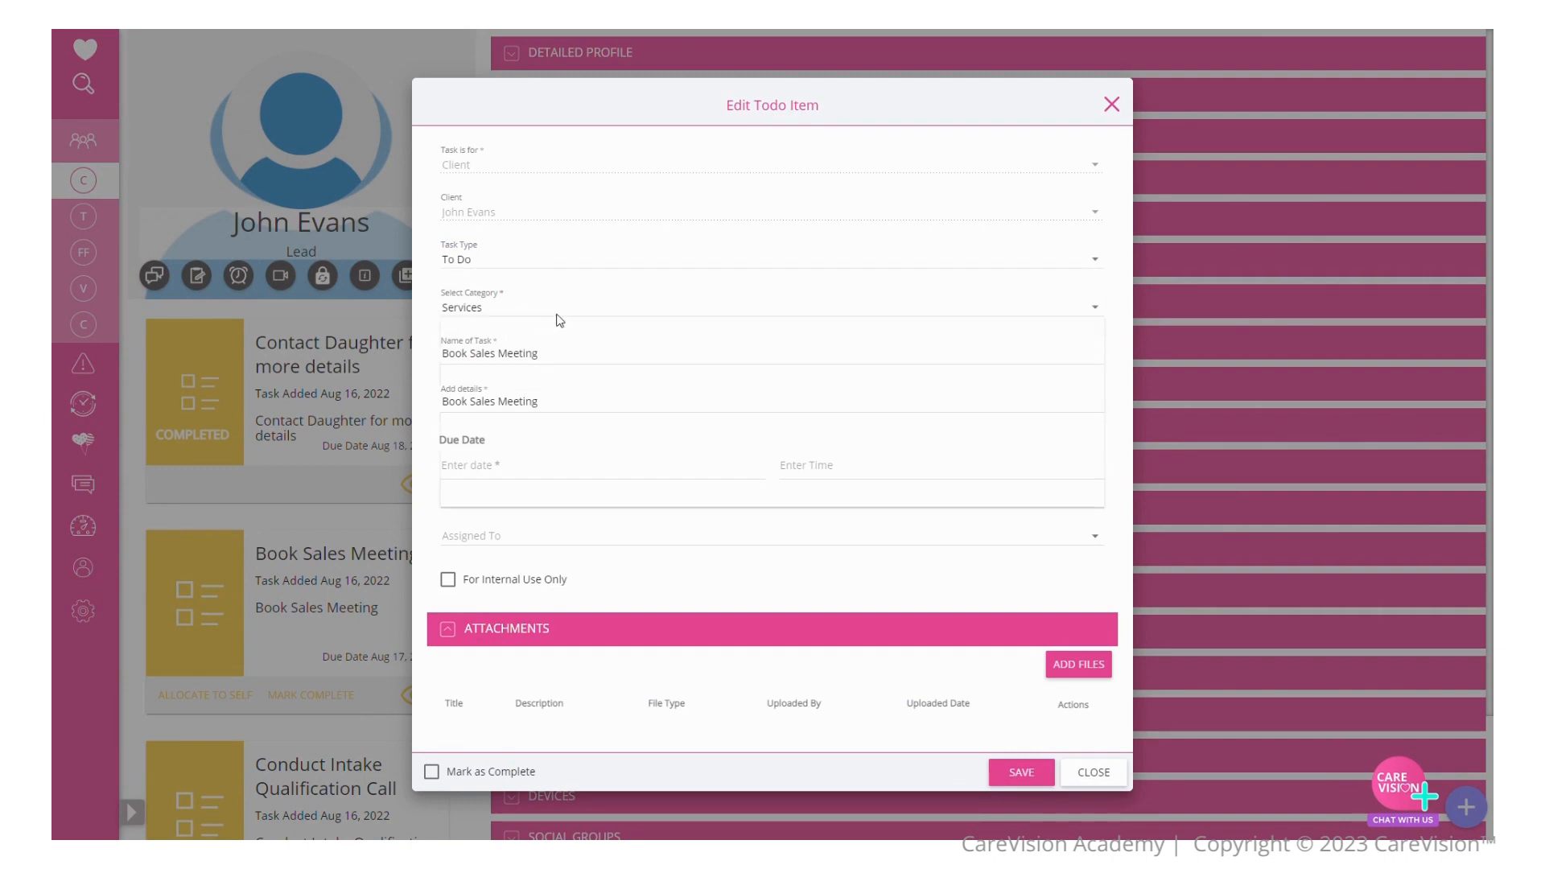
pyautogui.click(561, 348)
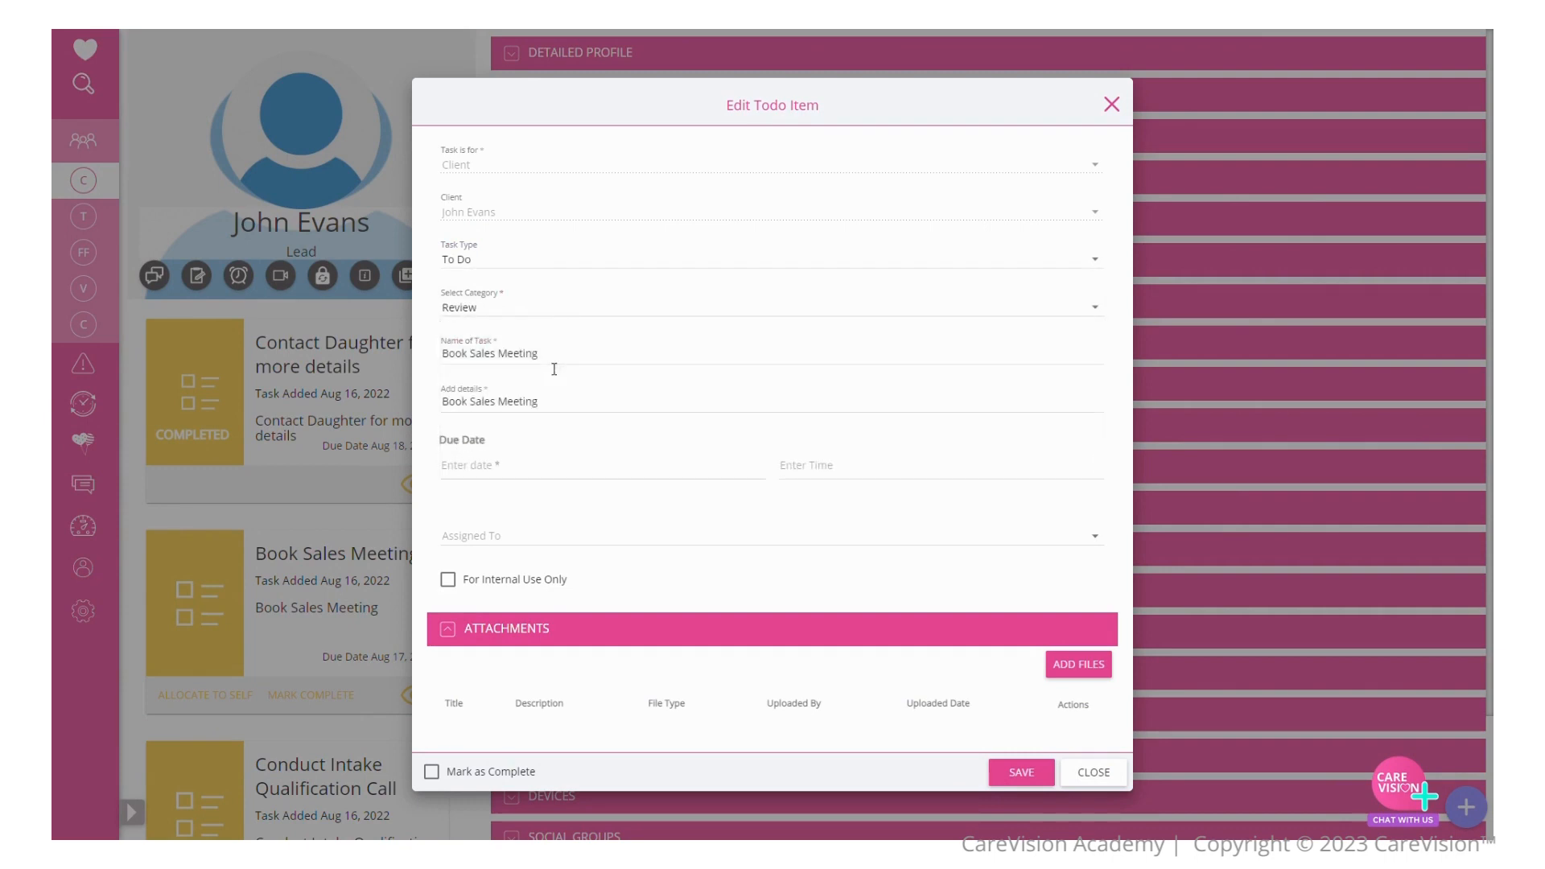
# Step: Set the task details to "Book Sales Meeting with Client and Advocate" and the due date to 19-08-2022 at 11:00 AM
pyautogui.click(551, 358)
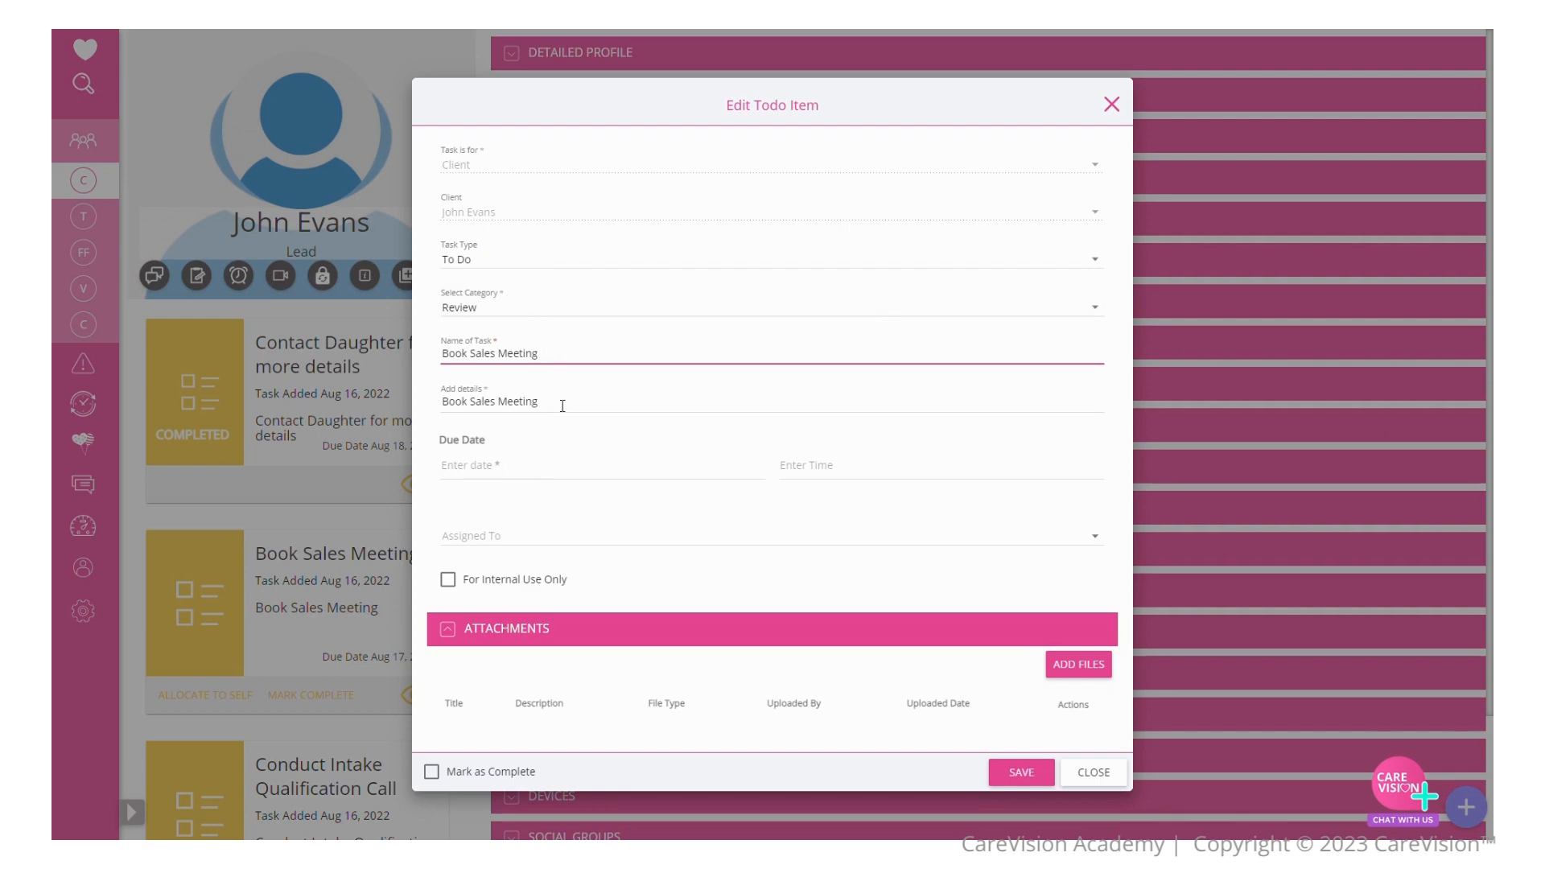
pyautogui.click(563, 405)
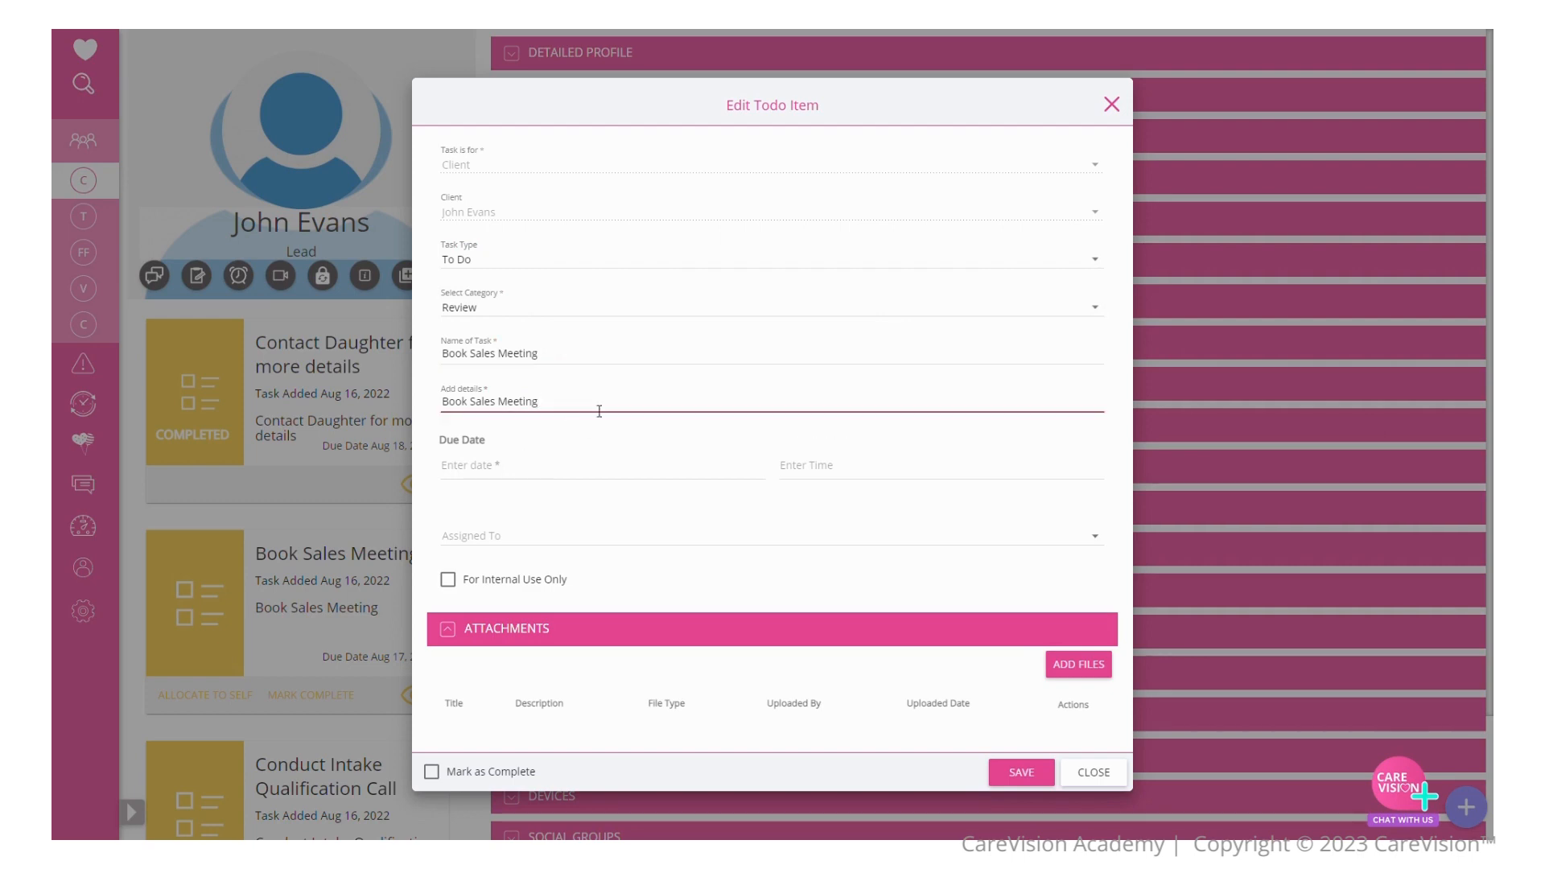
pyautogui.write('with Client and Advocarte')
pyautogui.click(596, 470)
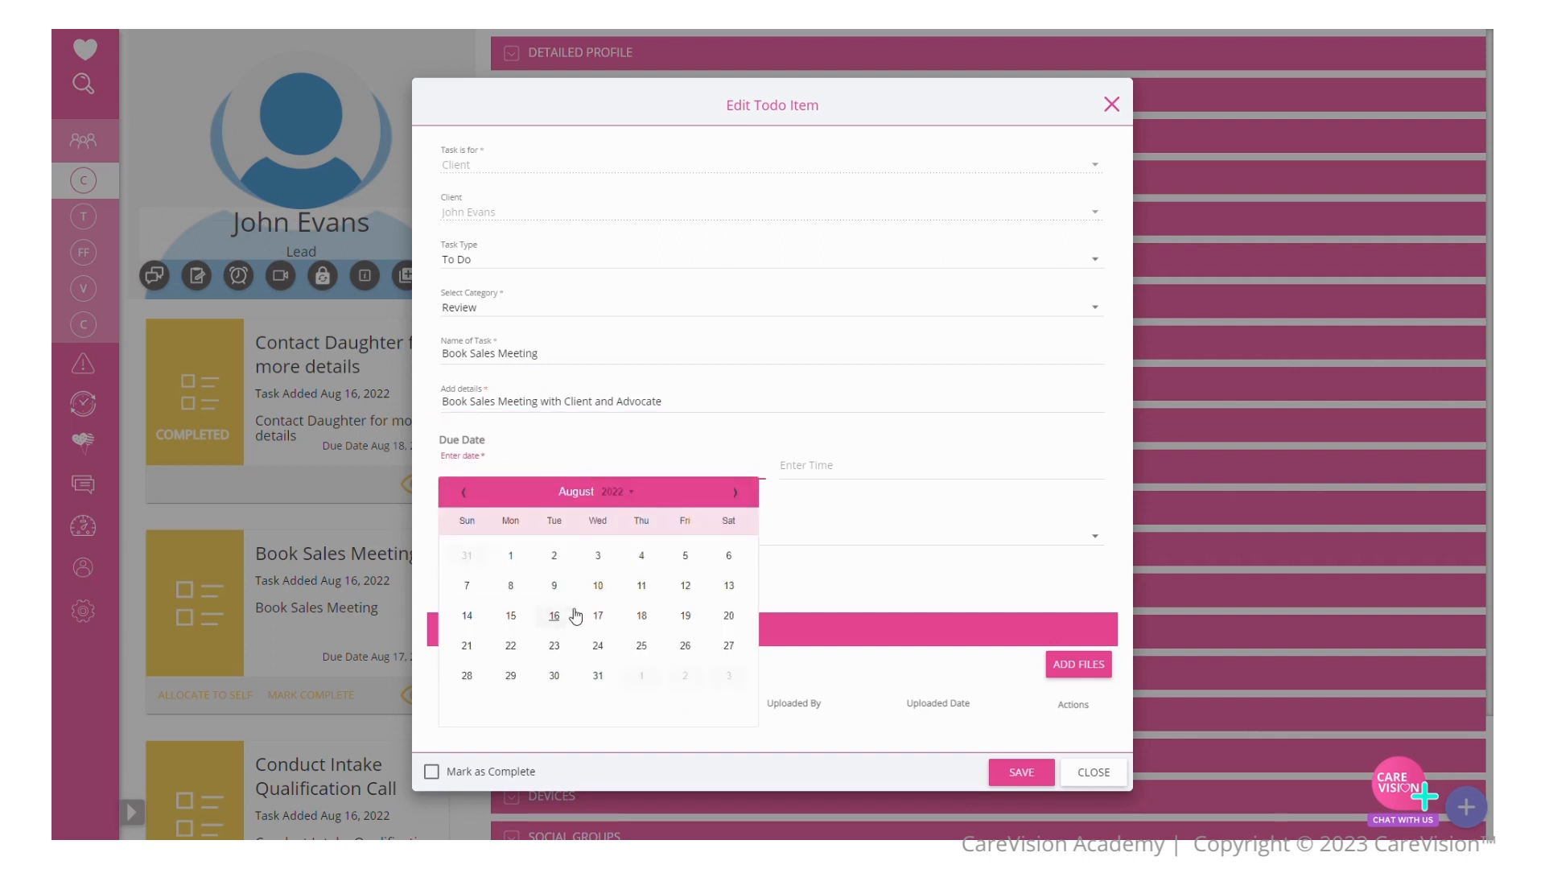
pyautogui.click(792, 475)
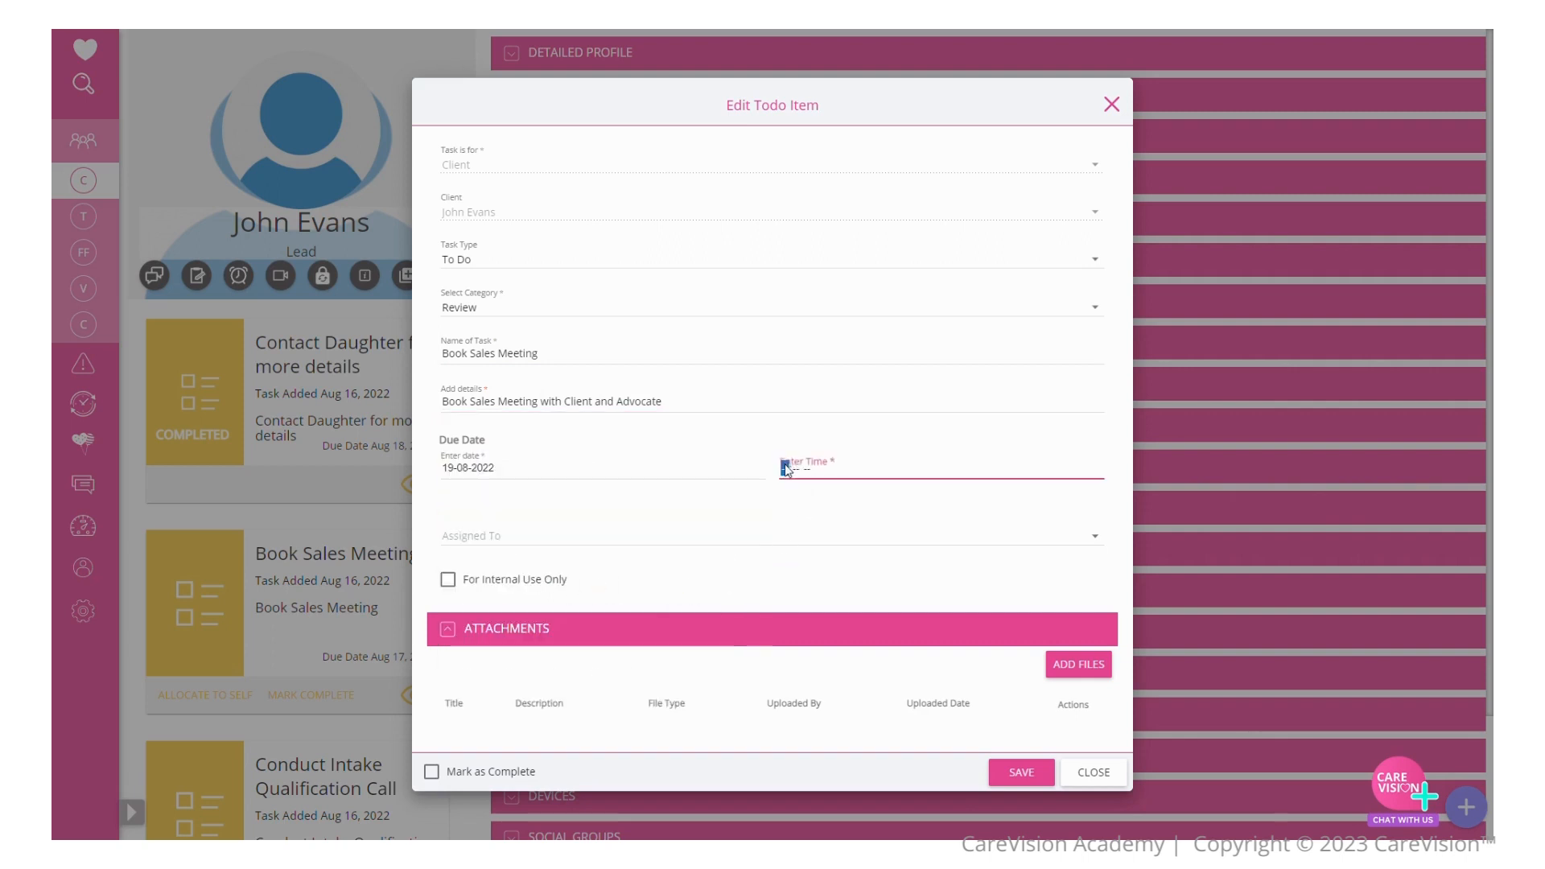
pyautogui.write('1100a')
pyautogui.click(618, 548)
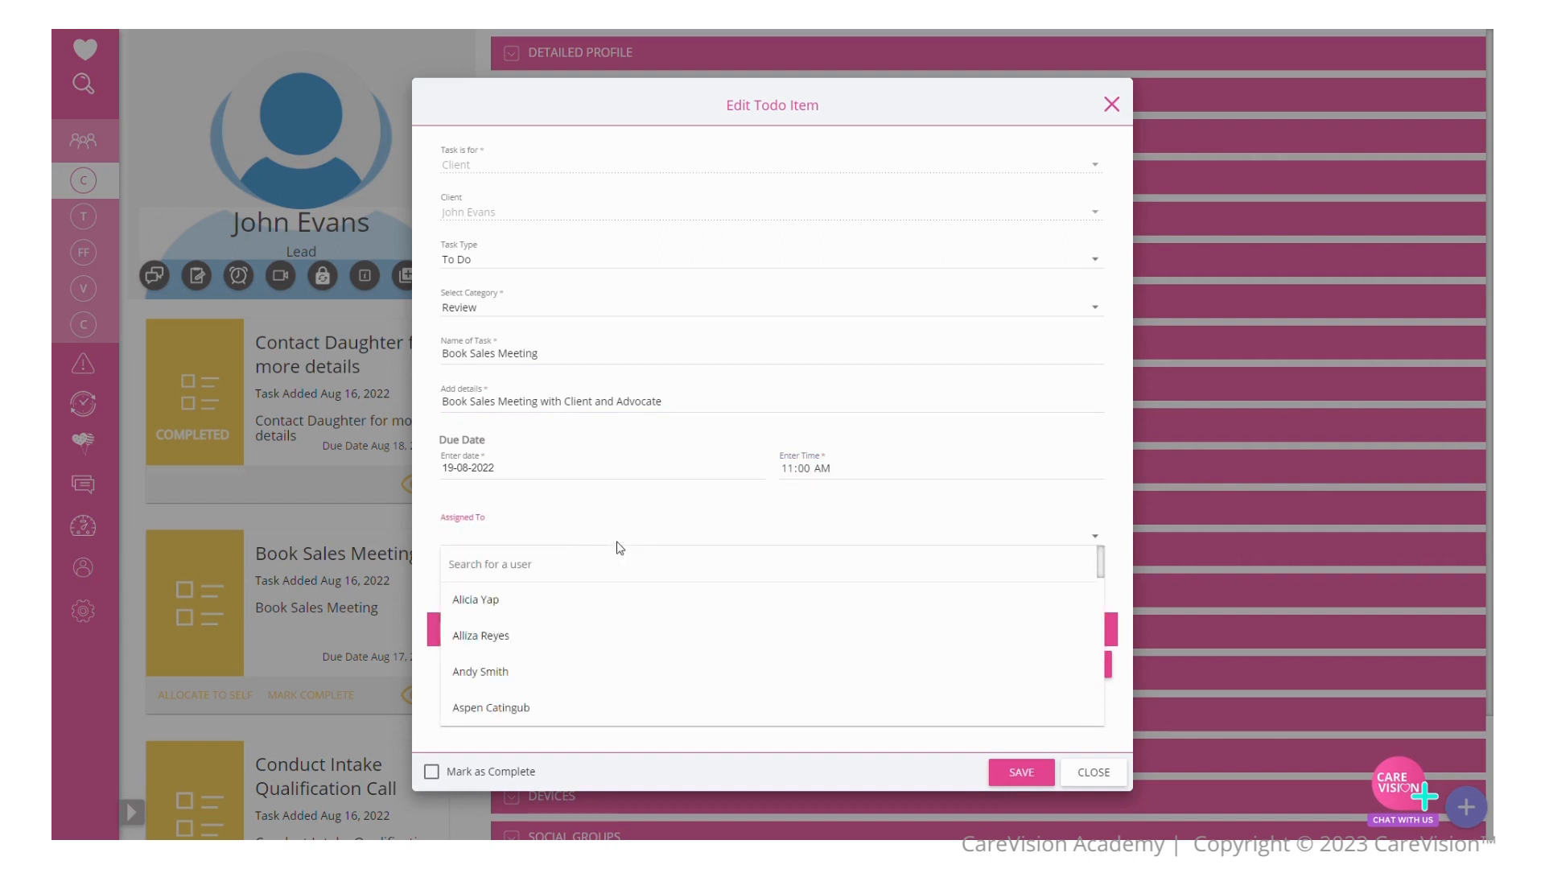
pyautogui.click(561, 527)
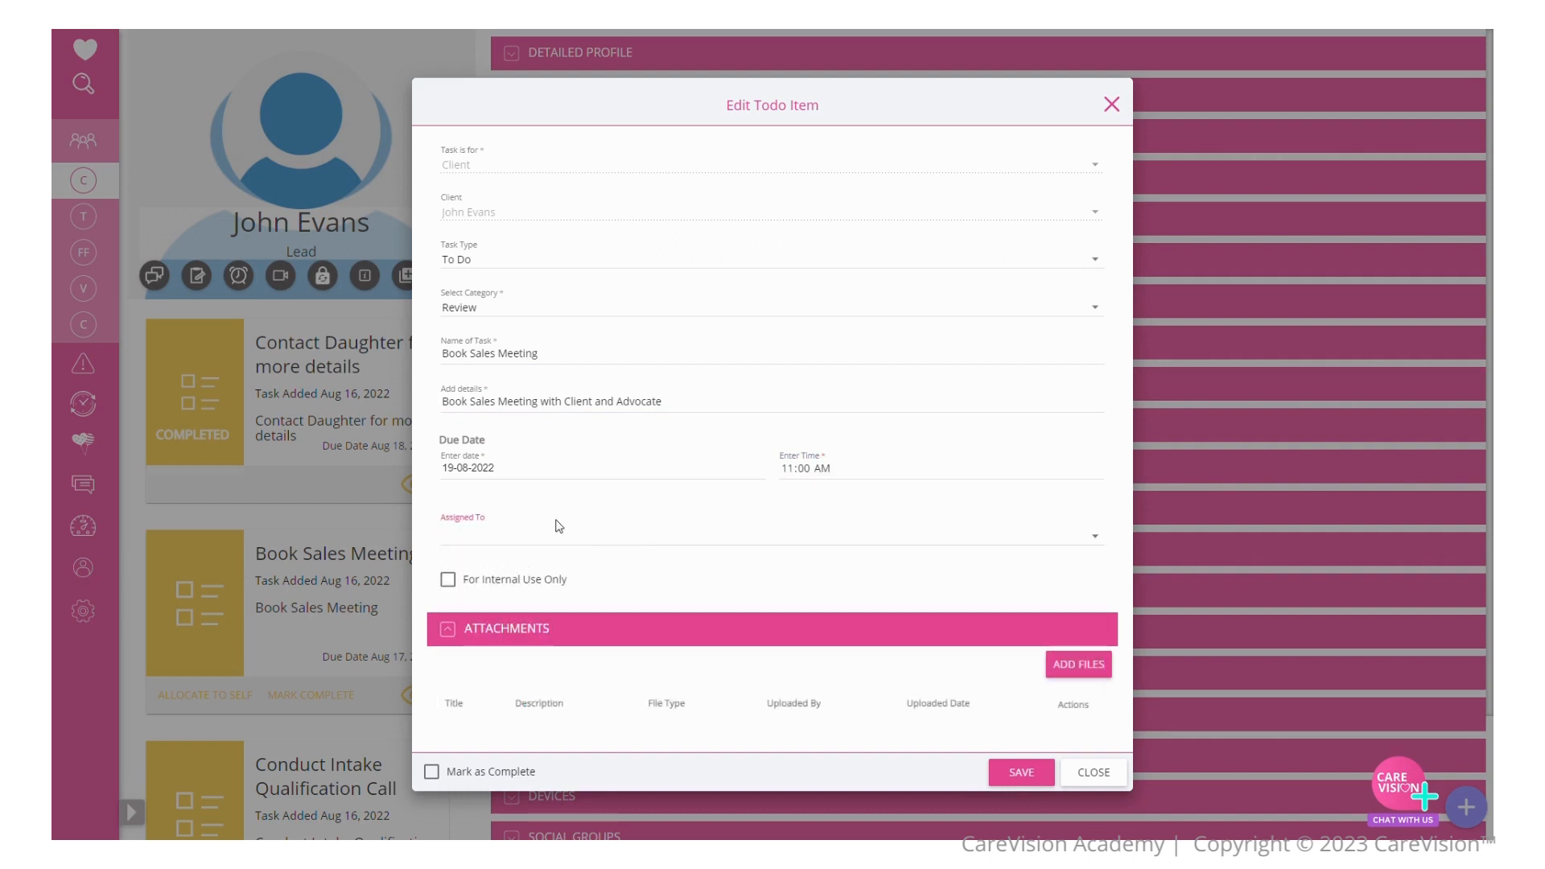
pyautogui.click(448, 580)
pyautogui.click(448, 580)
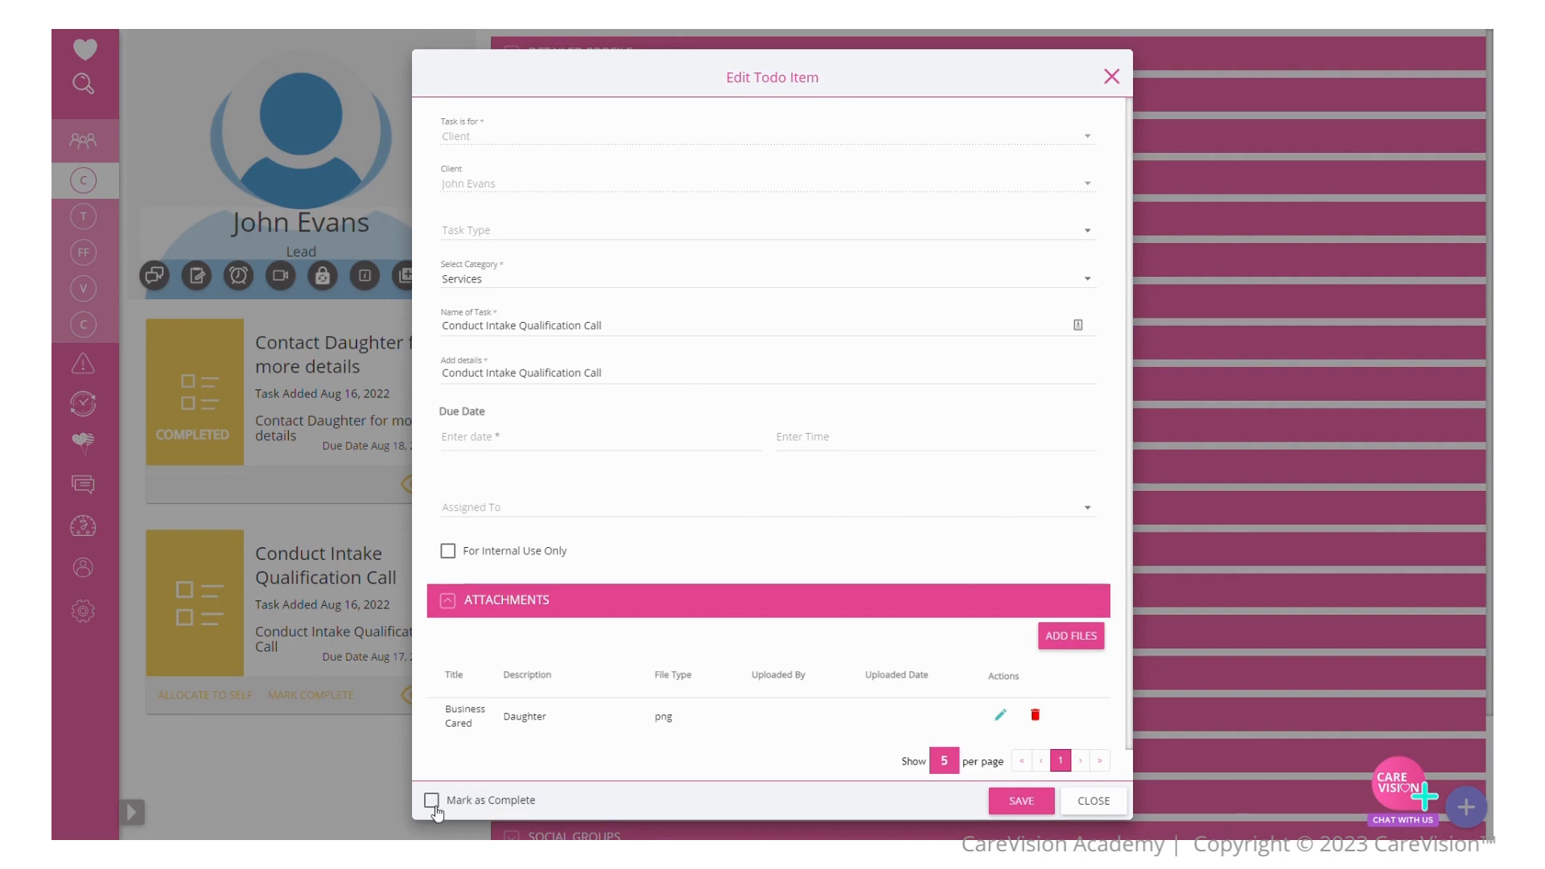
pyautogui.click(433, 804)
pyautogui.click(434, 807)
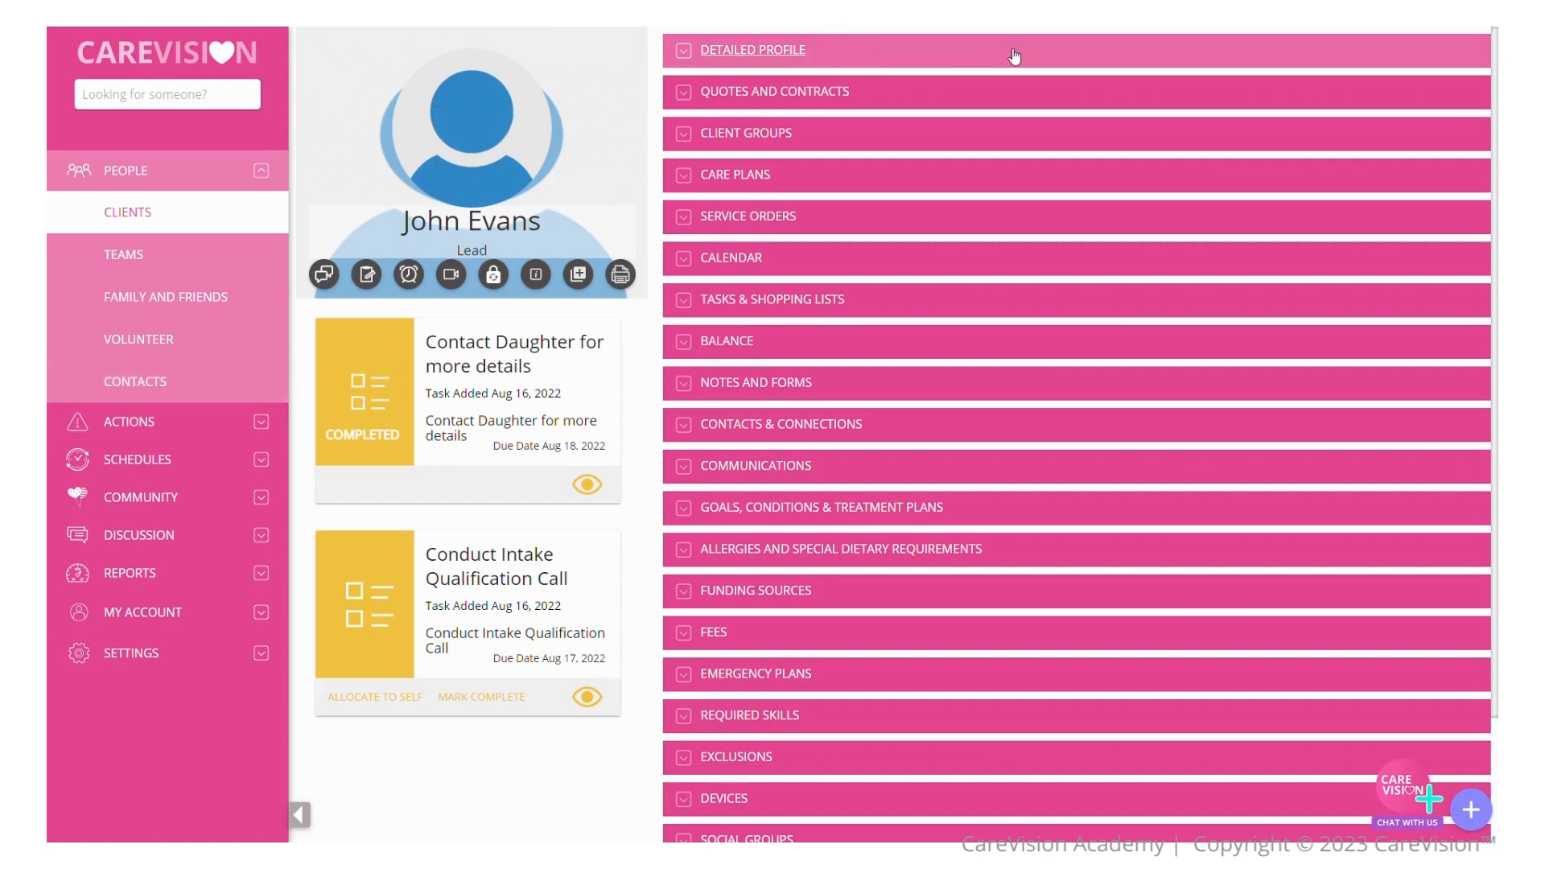
# Step: Expand the detailed profile section of the new lead's record
pyautogui.click(1076, 53)
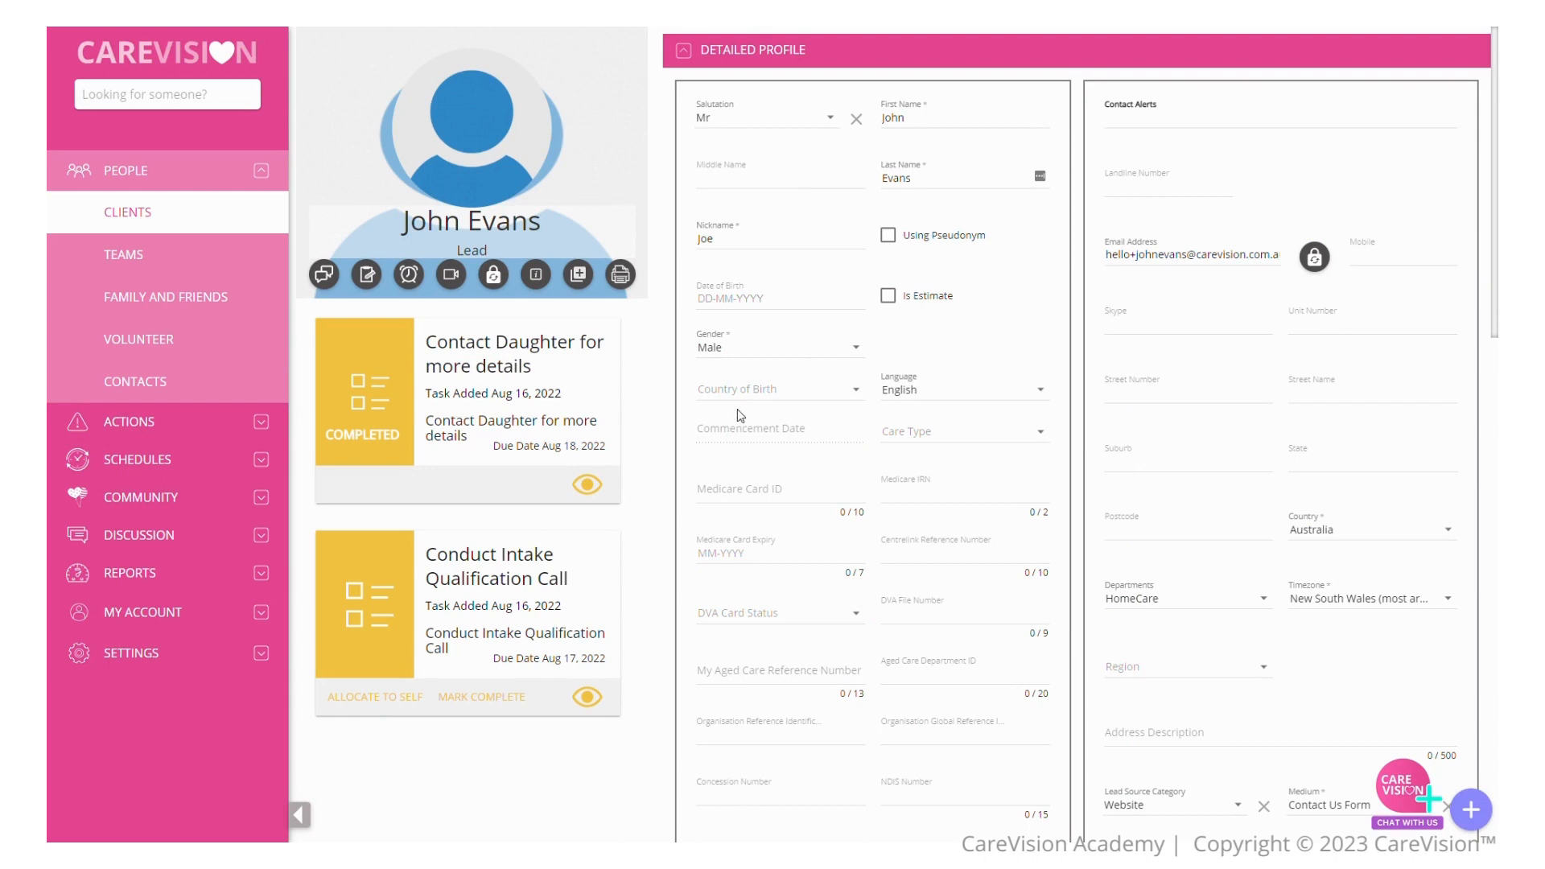
# Step: Fill in the client's date of birth and set the contact alert to "Do not call after 7:00 PM"
pyautogui.click(766, 299)
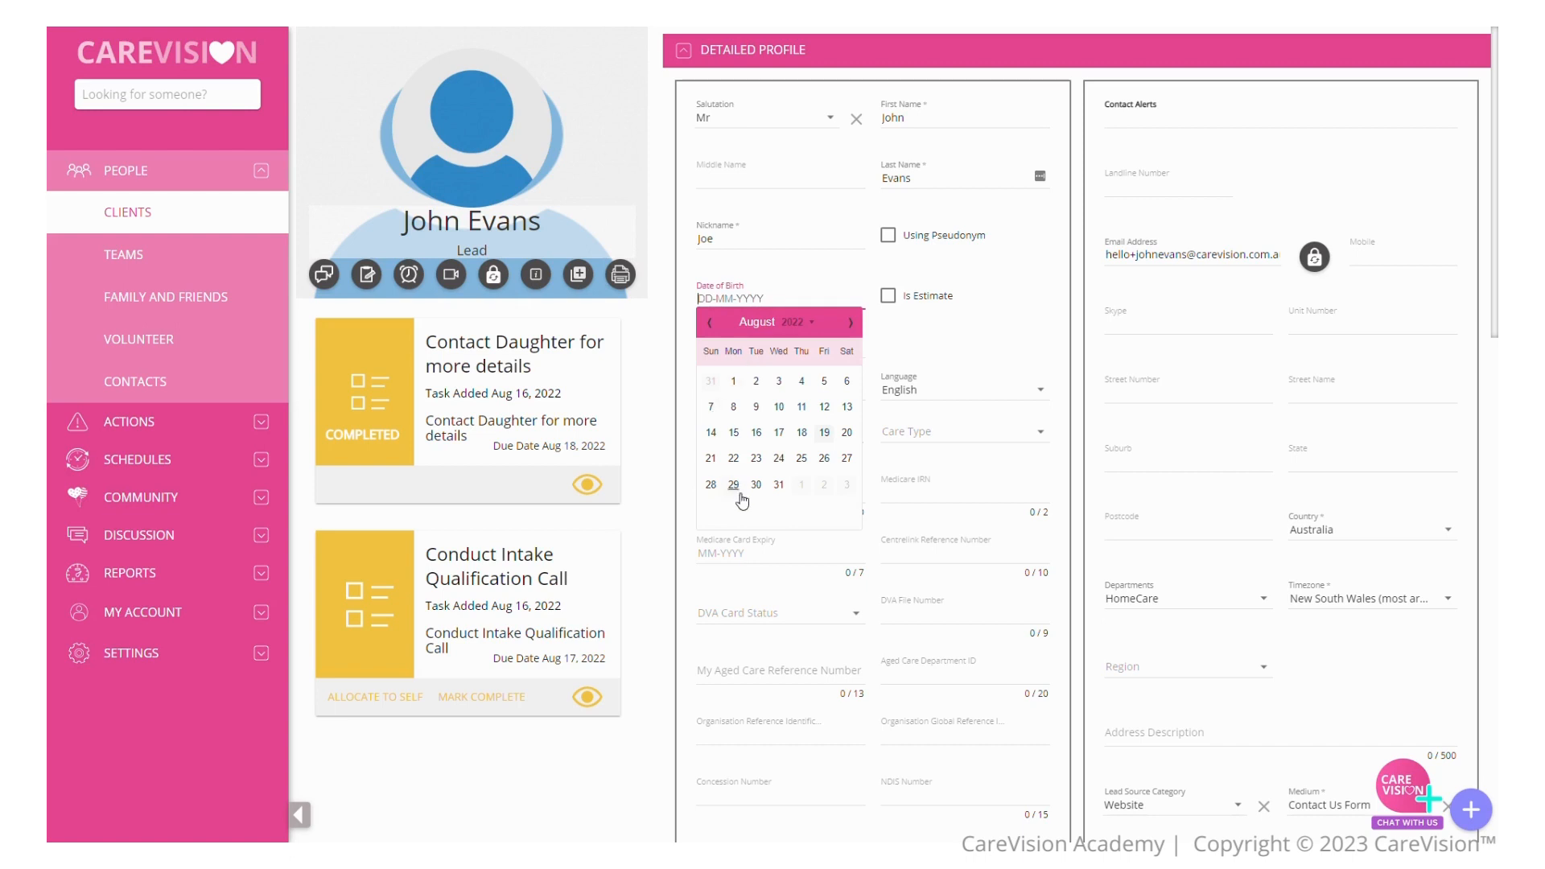
pyautogui.click(764, 381)
pyautogui.click(748, 304)
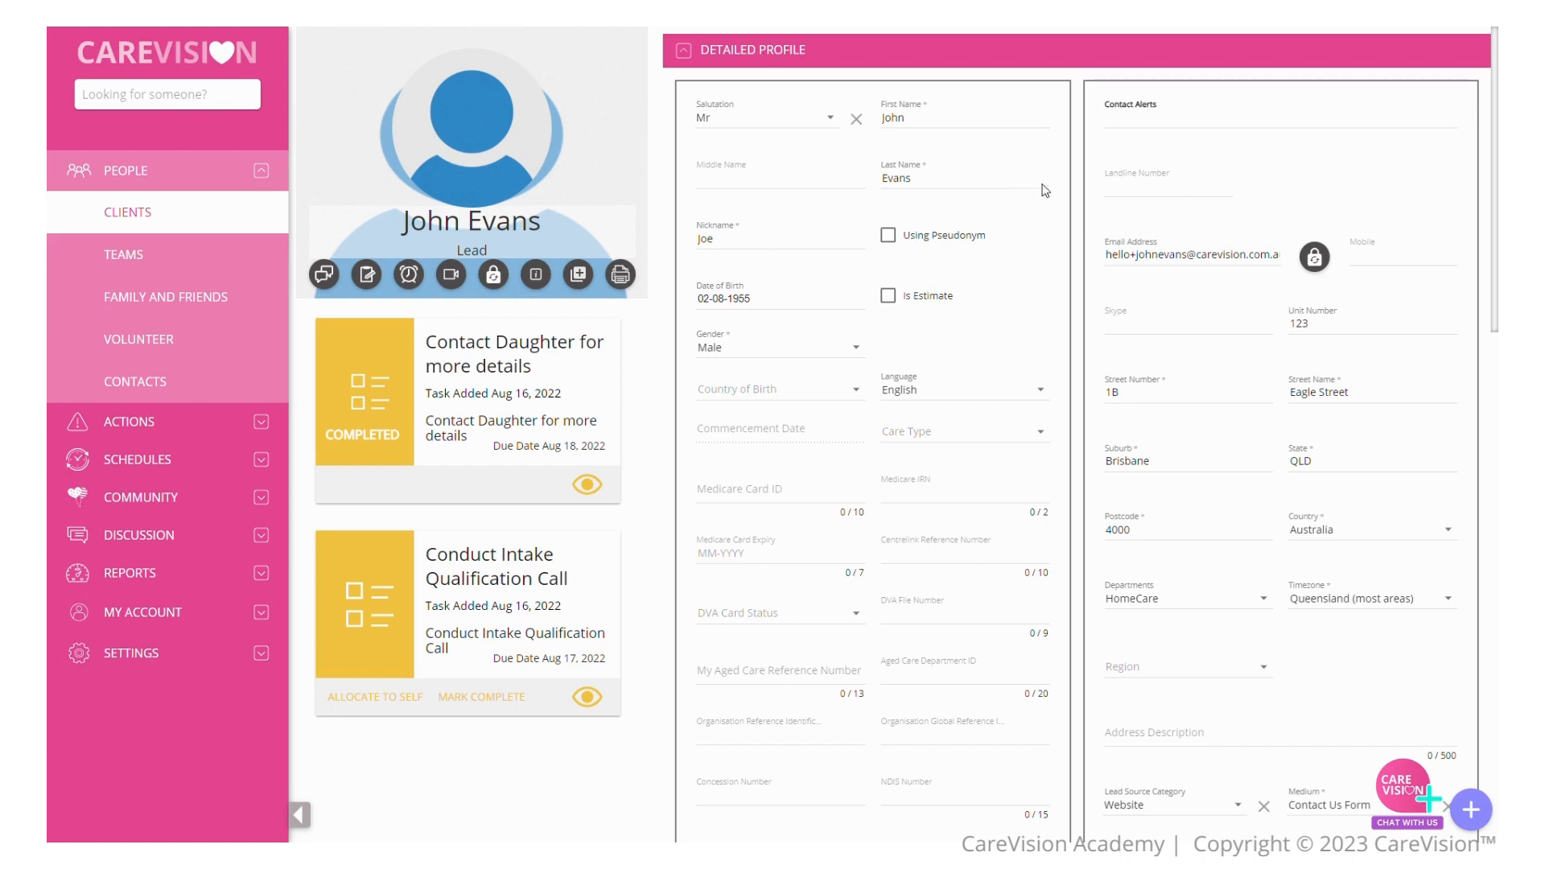
pyautogui.click(1199, 107)
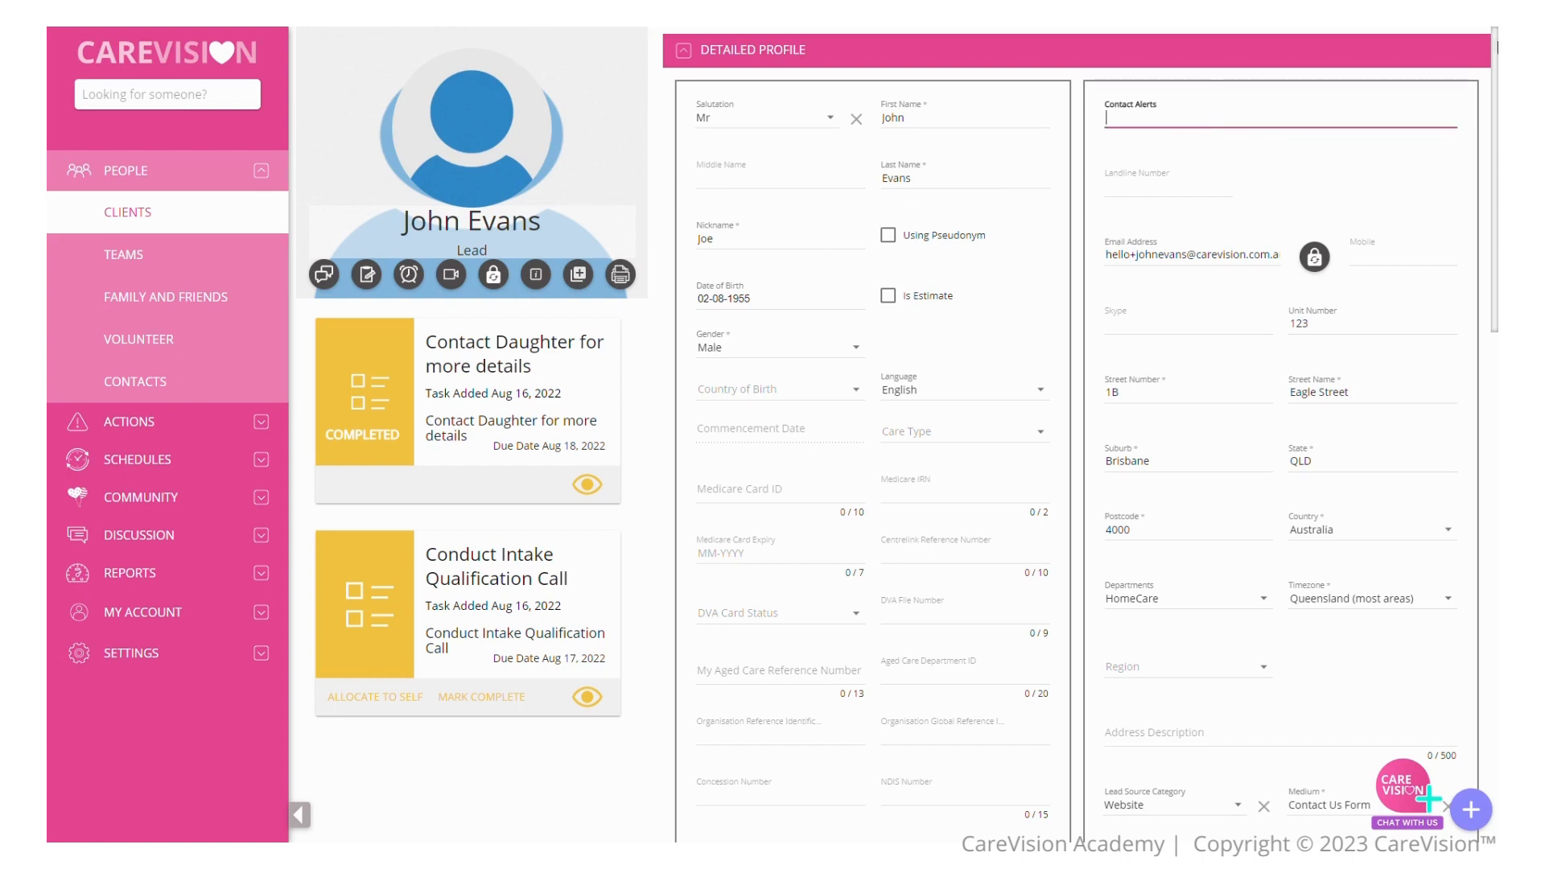
pyautogui.write('Do not call after 7:00 PM')
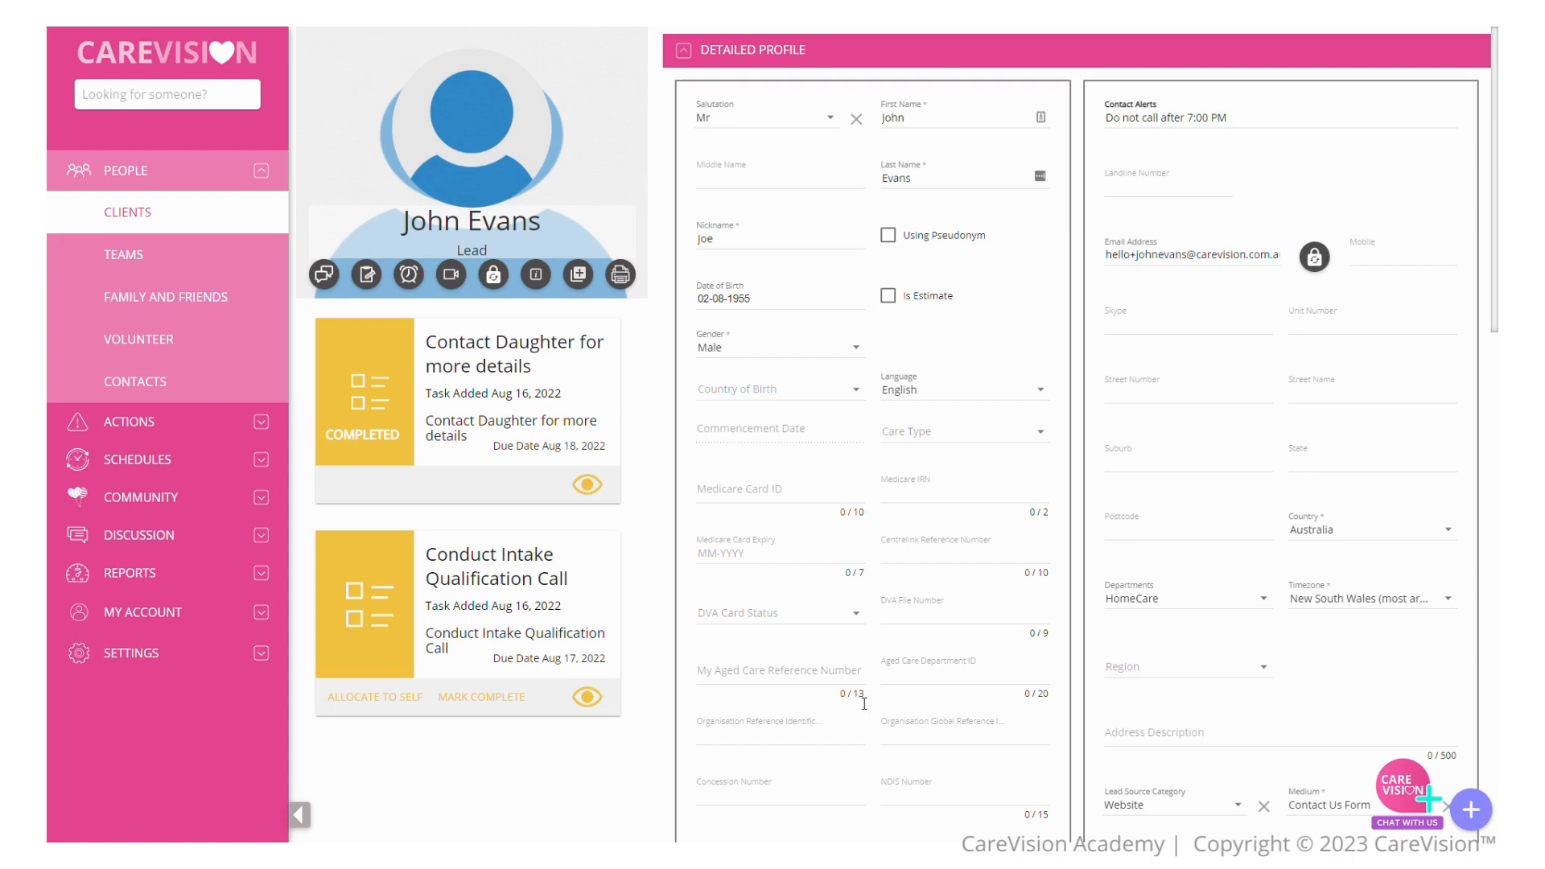
# Step: Fill in the client's address with the unit number, street number, street name, suburb and state
pyautogui.click(1338, 343)
pyautogui.write('123')
pyautogui.press('Tab')
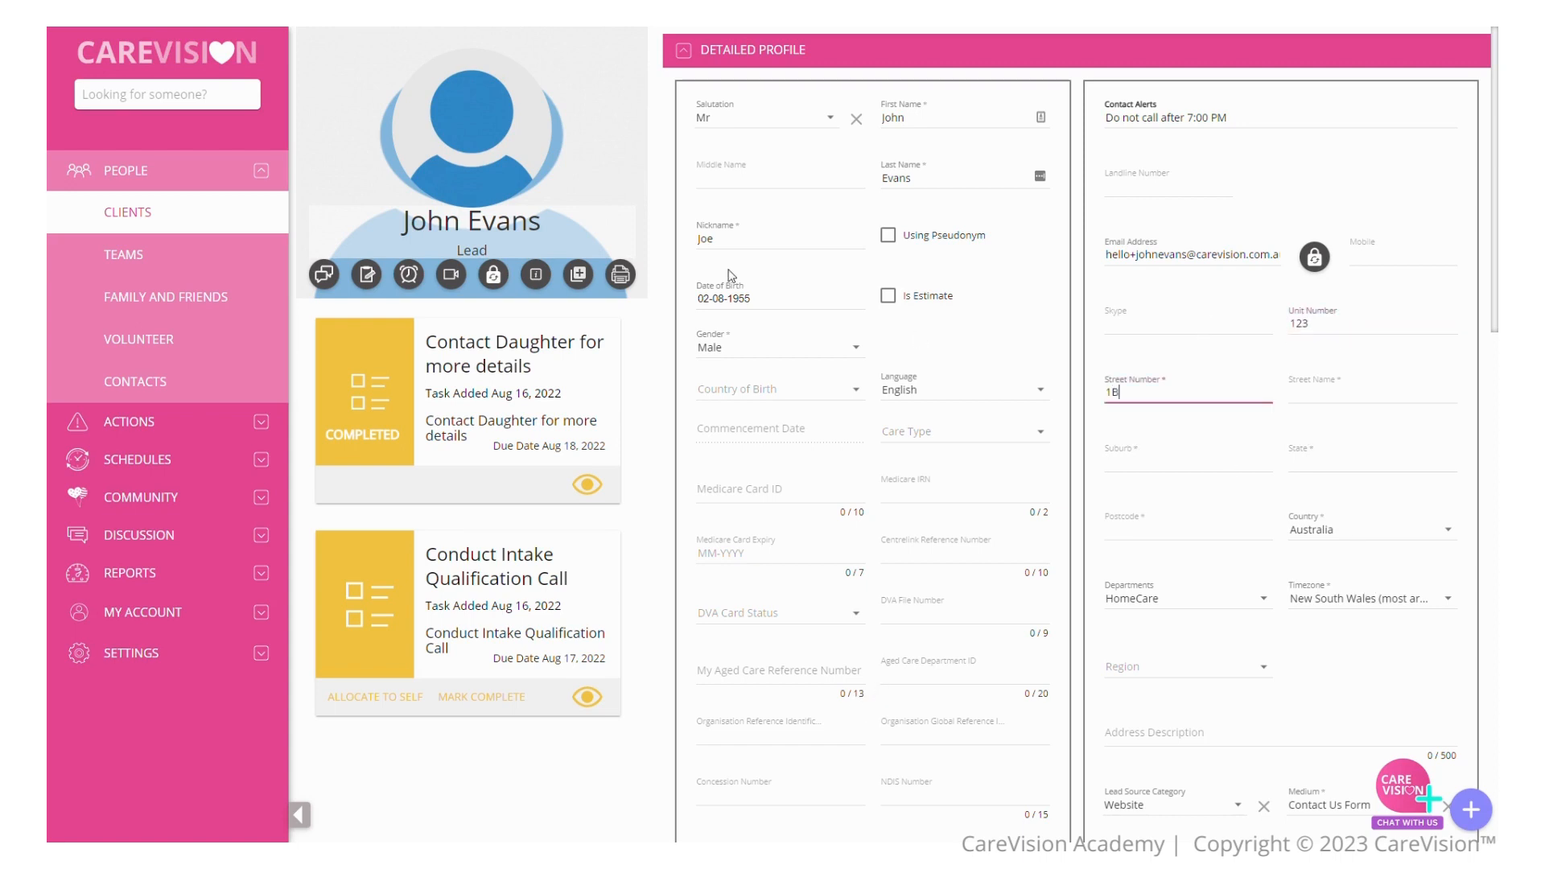
pyautogui.press('Tab')
pyautogui.write('Eagle Street')
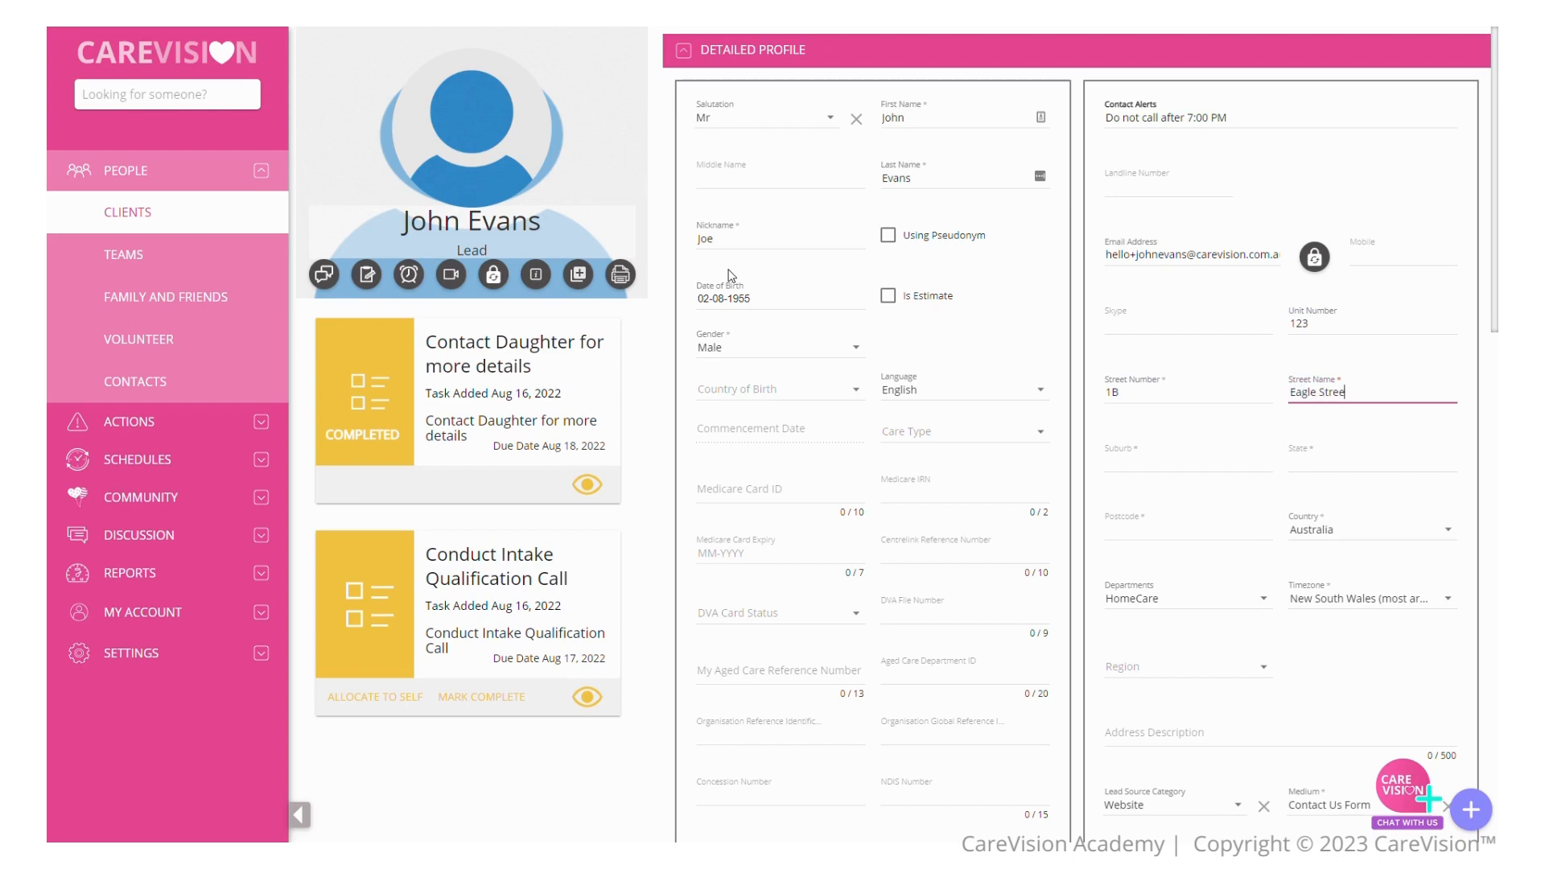
pyautogui.press('Tab')
pyautogui.write('Brisban')
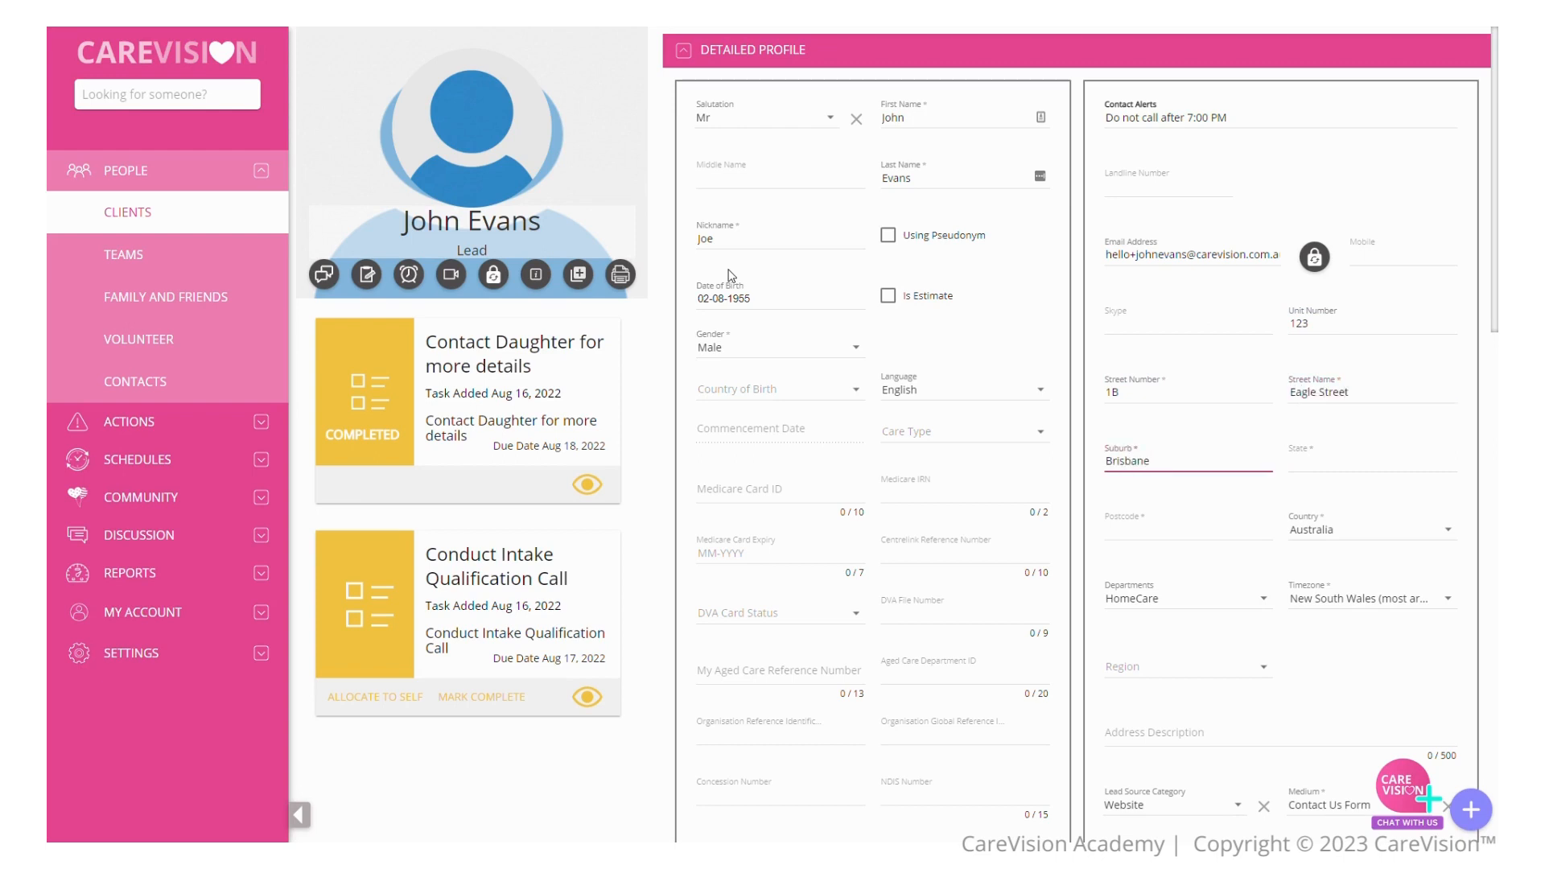
pyautogui.press('Tab')
pyautogui.write('W')
pyautogui.press('BackSpace')
pyautogui.write('QLD')
# Step: Set the client's timezone to Queensland (most areas)
pyautogui.click(1424, 598)
pyautogui.scroll(-3, 1398, 680)
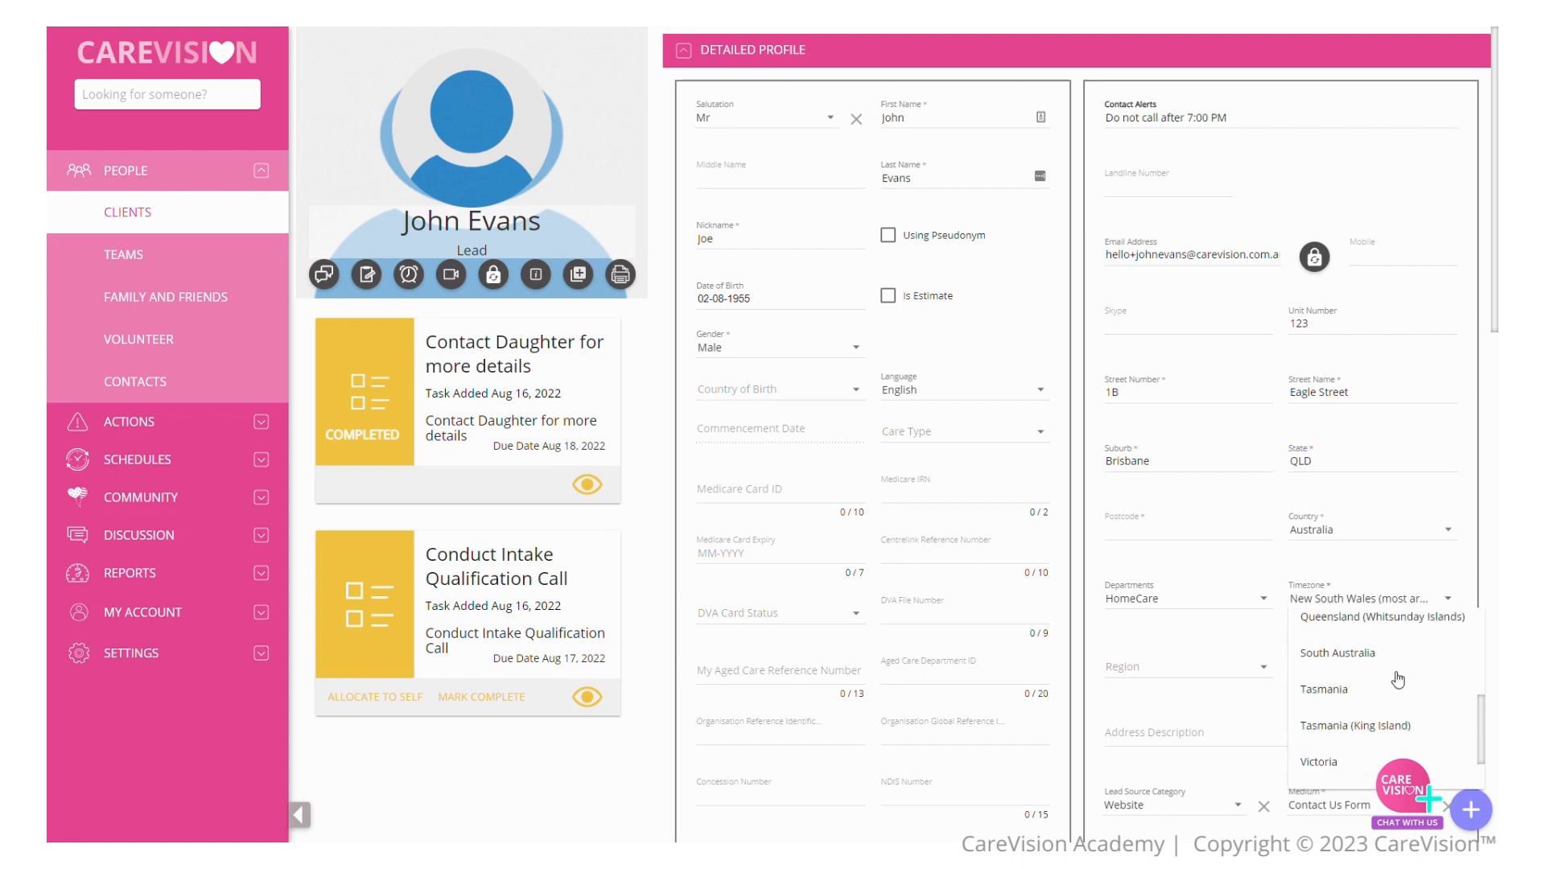
pyautogui.scroll(-1, 1396, 682)
pyautogui.scroll(3, 1393, 687)
pyautogui.click(1338, 742)
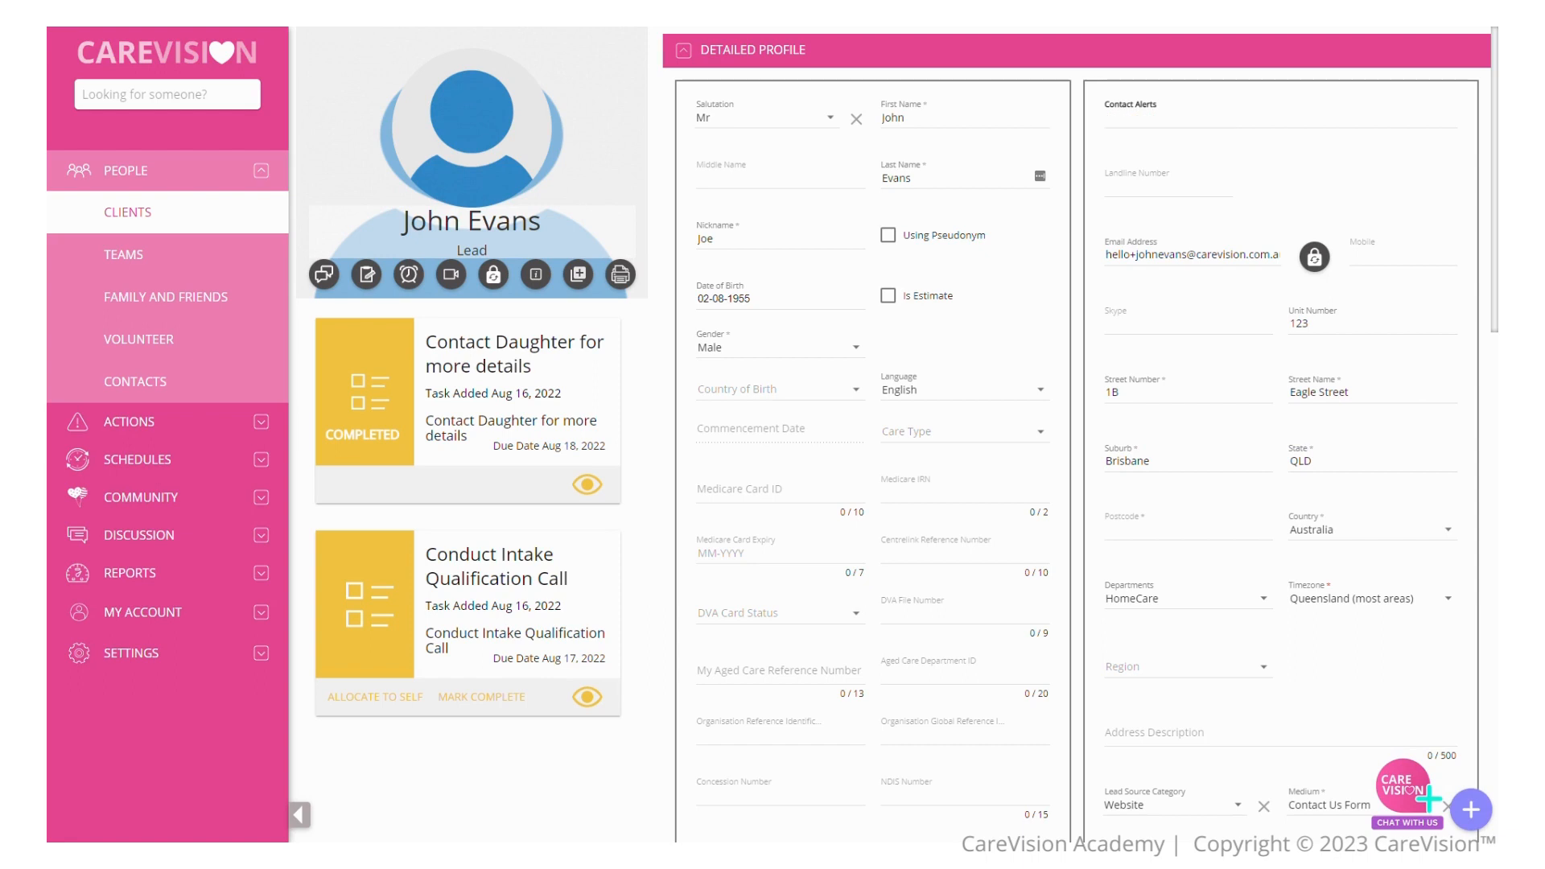
# Step: Add to the About Me overview that the client owns a car rental business currently being managed by his son
pyautogui.scroll(-5, 1236, 574)
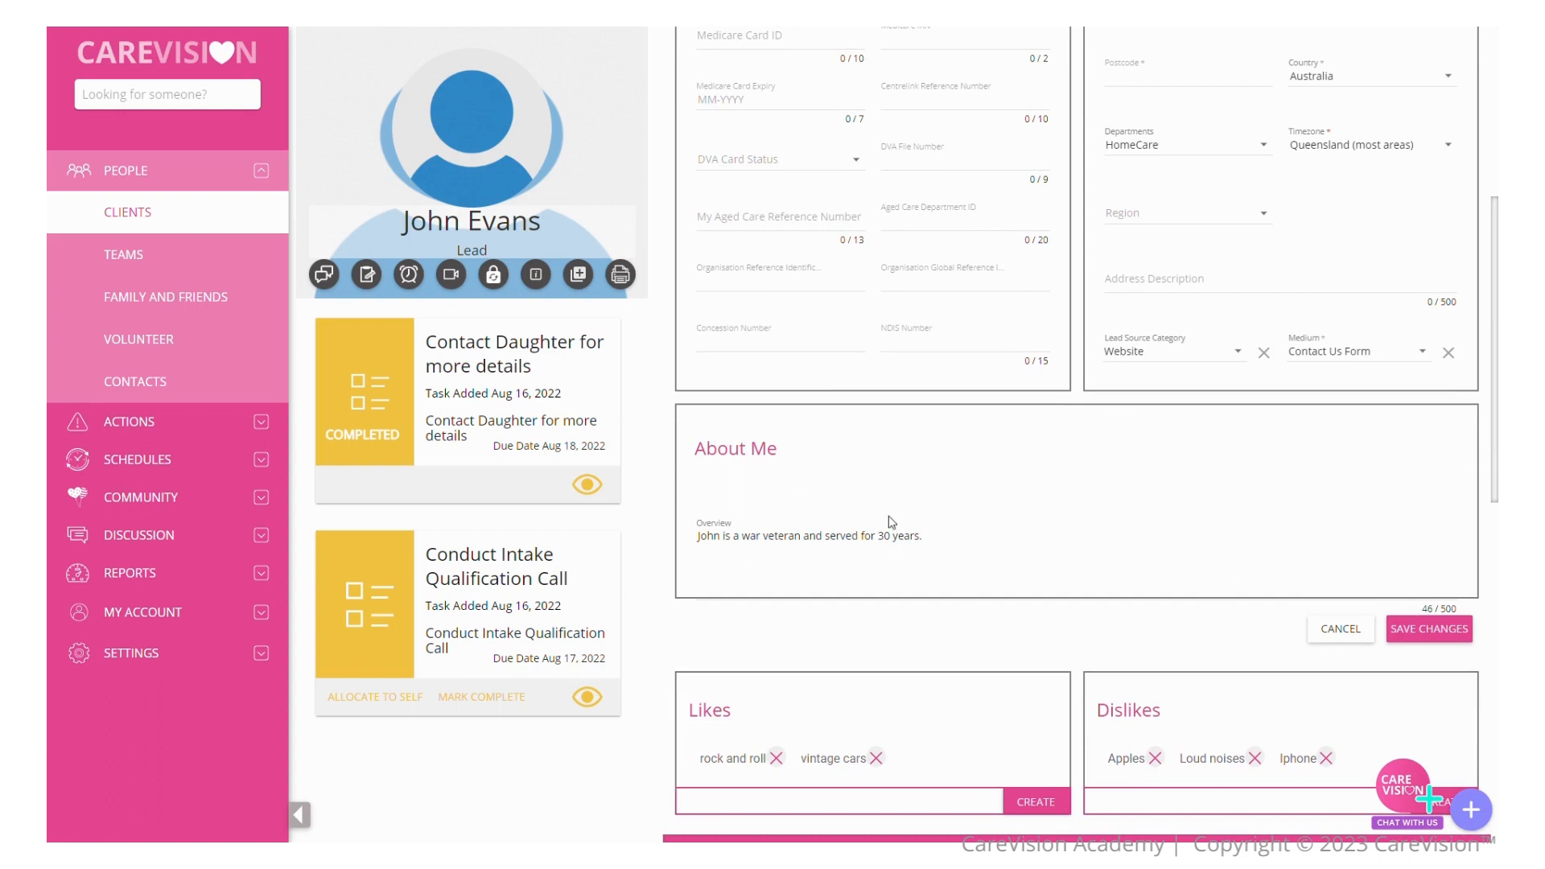
pyautogui.click(953, 534)
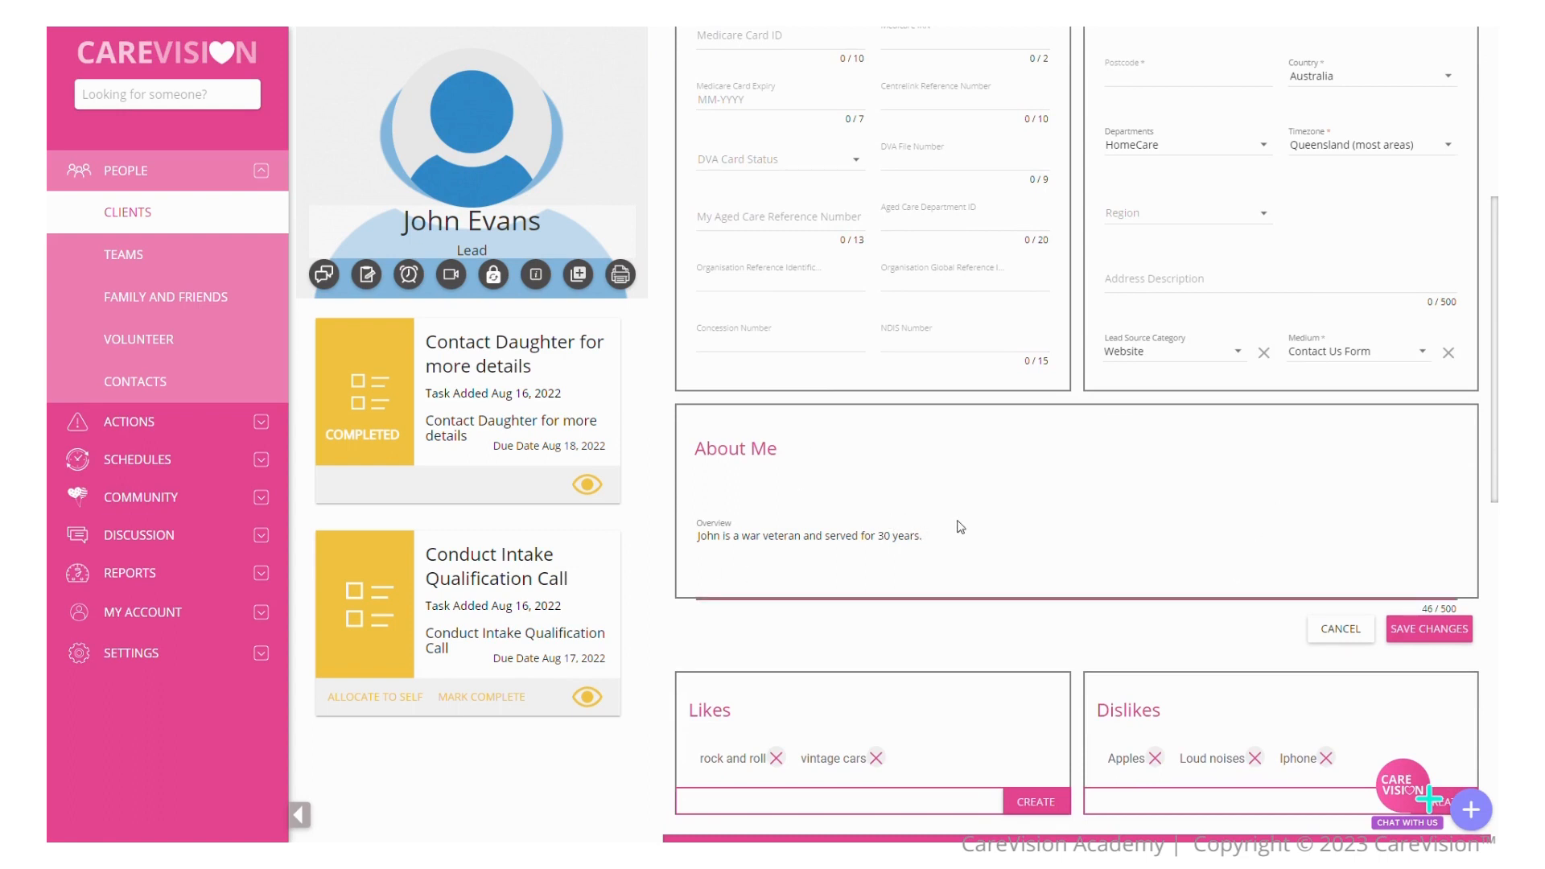
pyautogui.write('John own')
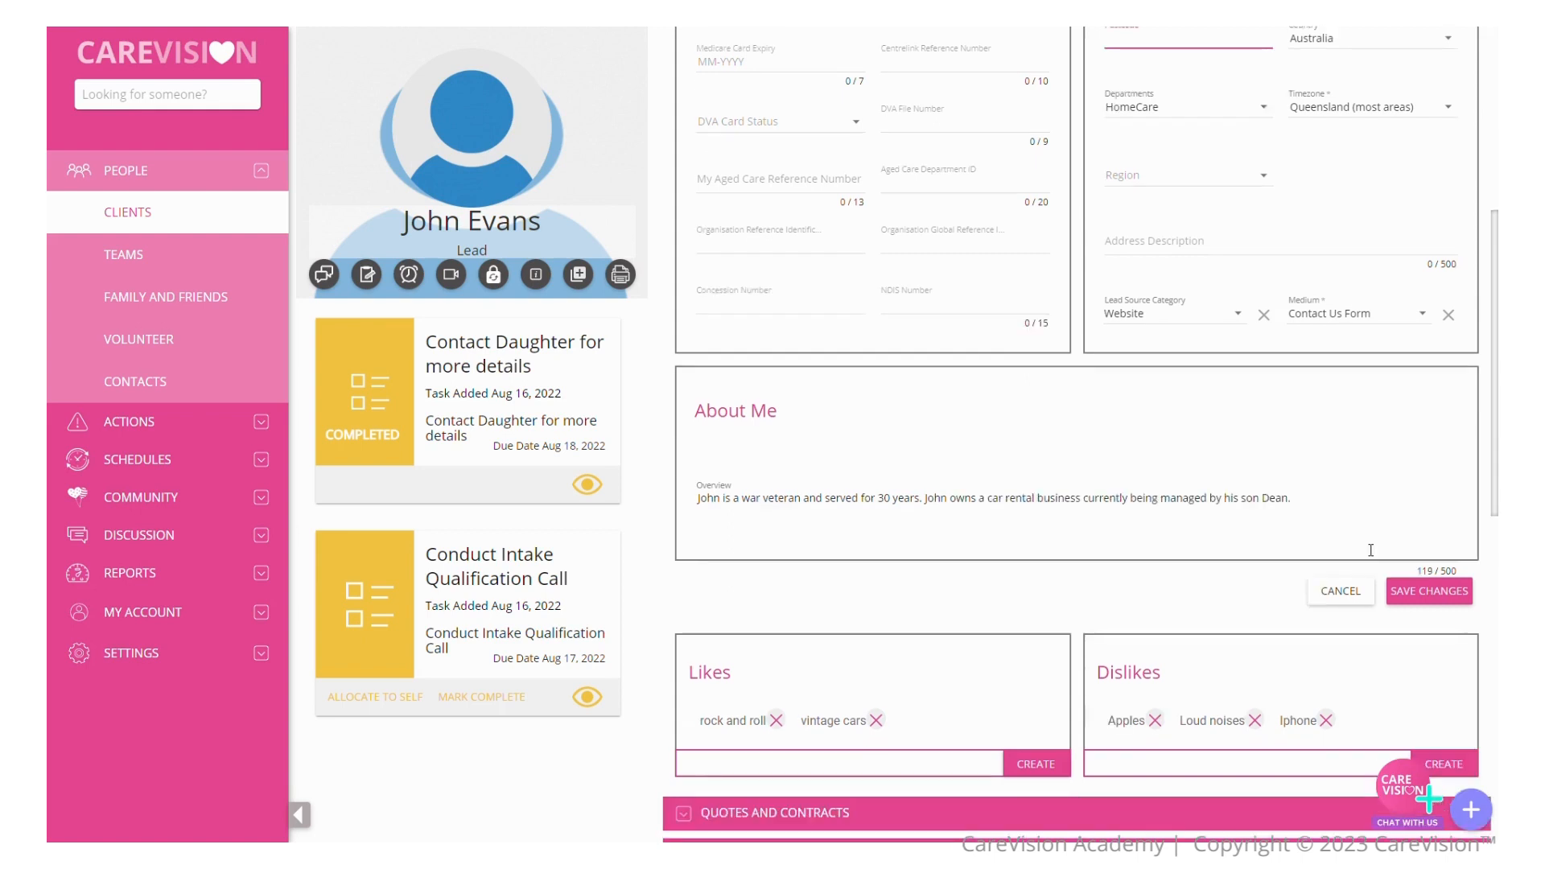
# Step: Fill in the postcode of the client's address
pyautogui.scroll(1, 1336, 433)
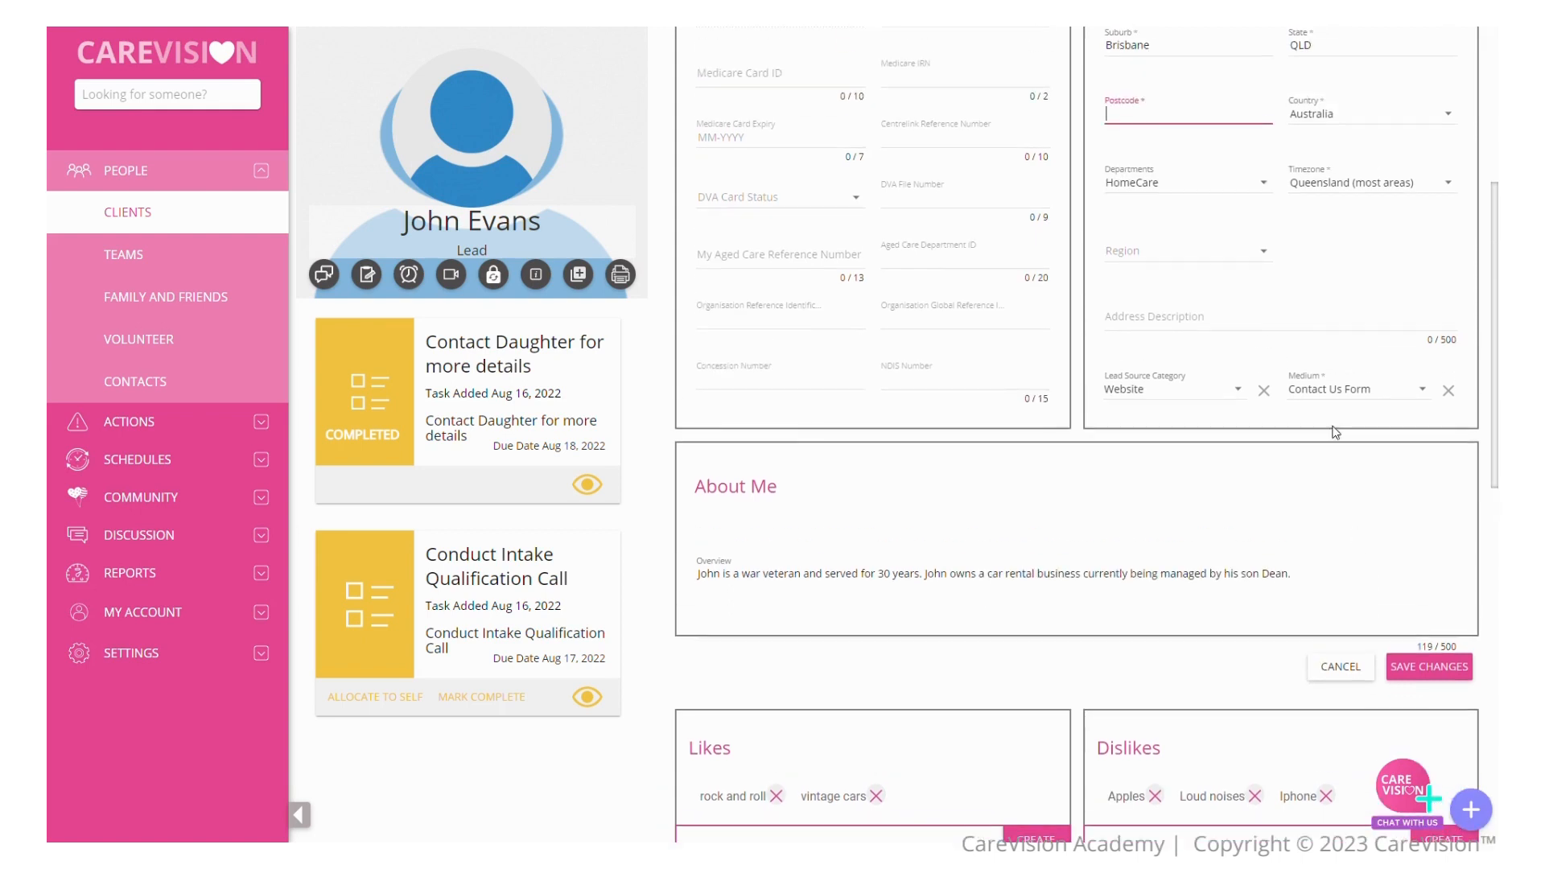
pyautogui.click(1165, 119)
pyautogui.write('4000')
# Step: Add "classic movies" to the client's likes and "spiders" to the dislikes
pyautogui.scroll(-3, 1197, 483)
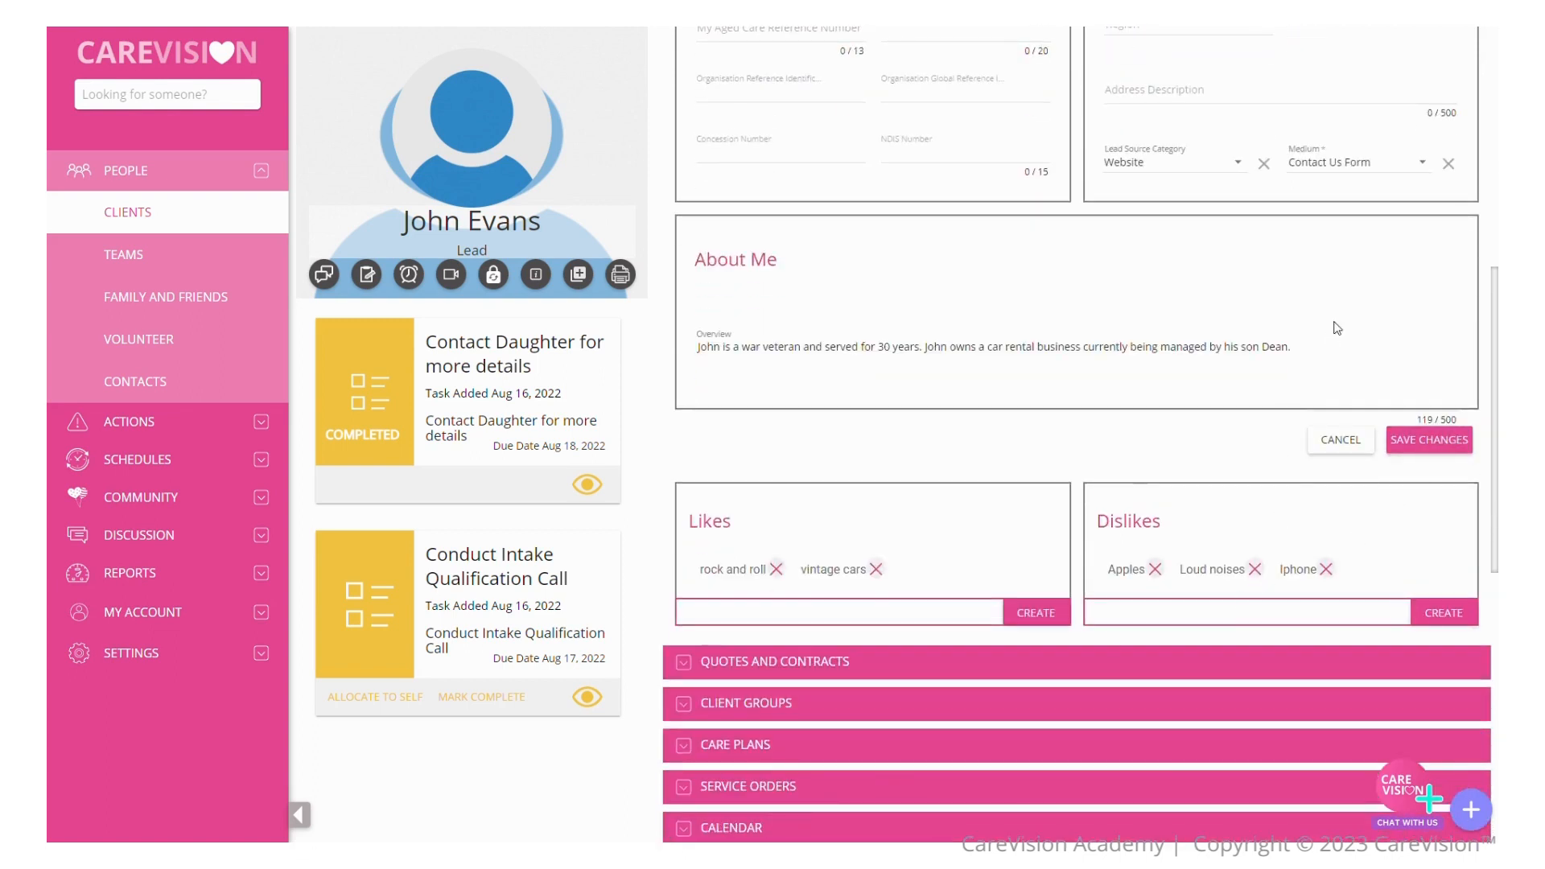
pyautogui.click(787, 585)
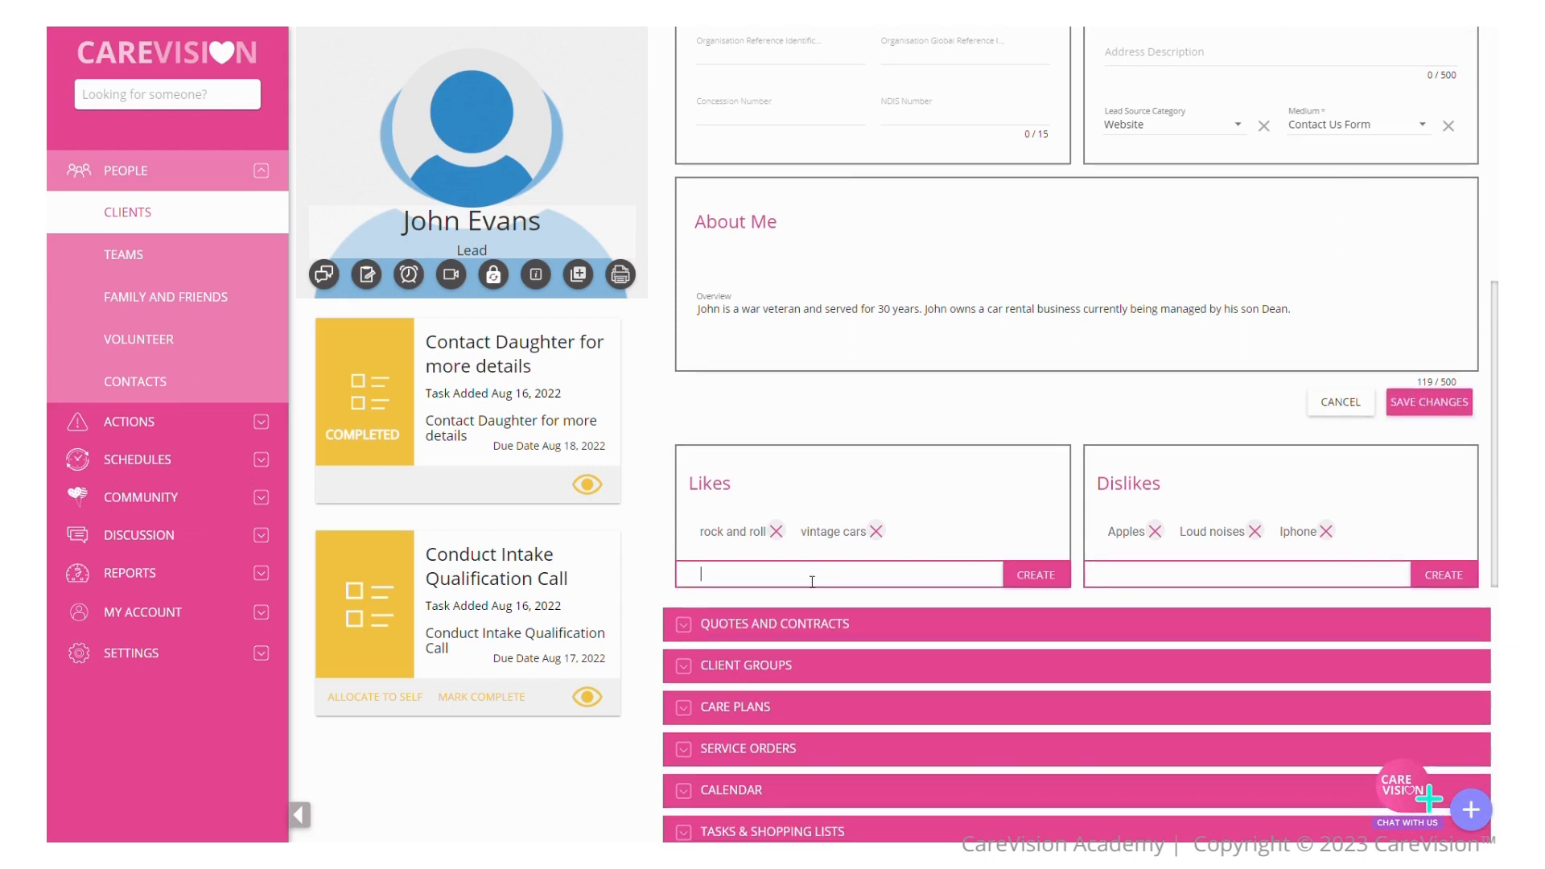
pyautogui.write('classic movies')
pyautogui.press('Return')
pyautogui.click(1212, 579)
pyautogui.write('spiud')
pyautogui.press('Return')
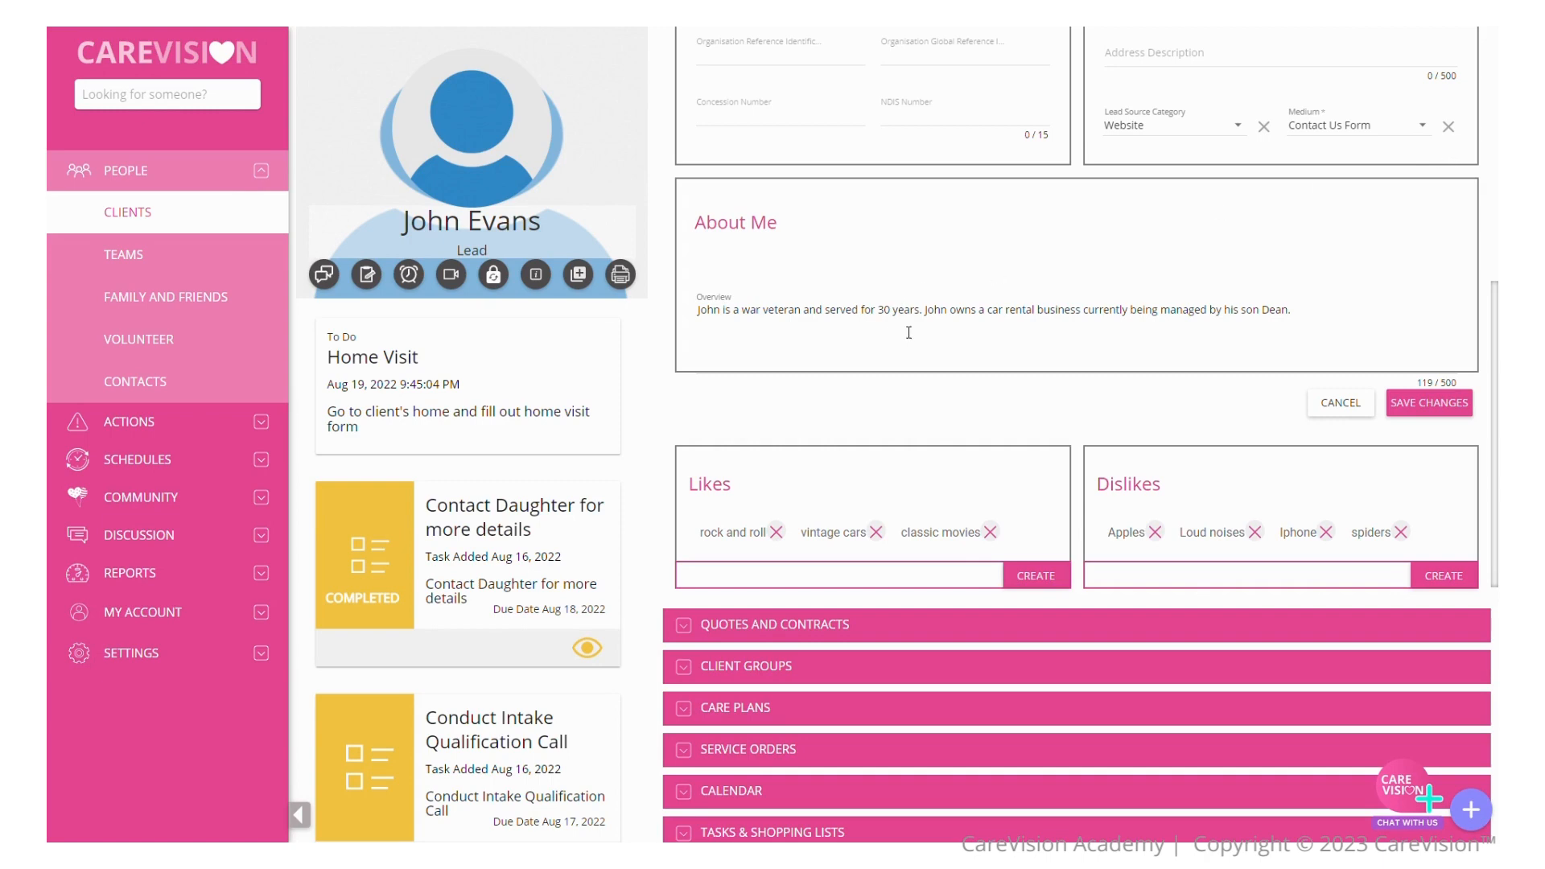
# Step: Expand the Tasks & Shopping Lists section of the client's profile and review the listed tasks
pyautogui.scroll(-1, 908, 332)
pyautogui.scroll(-4, 900, 335)
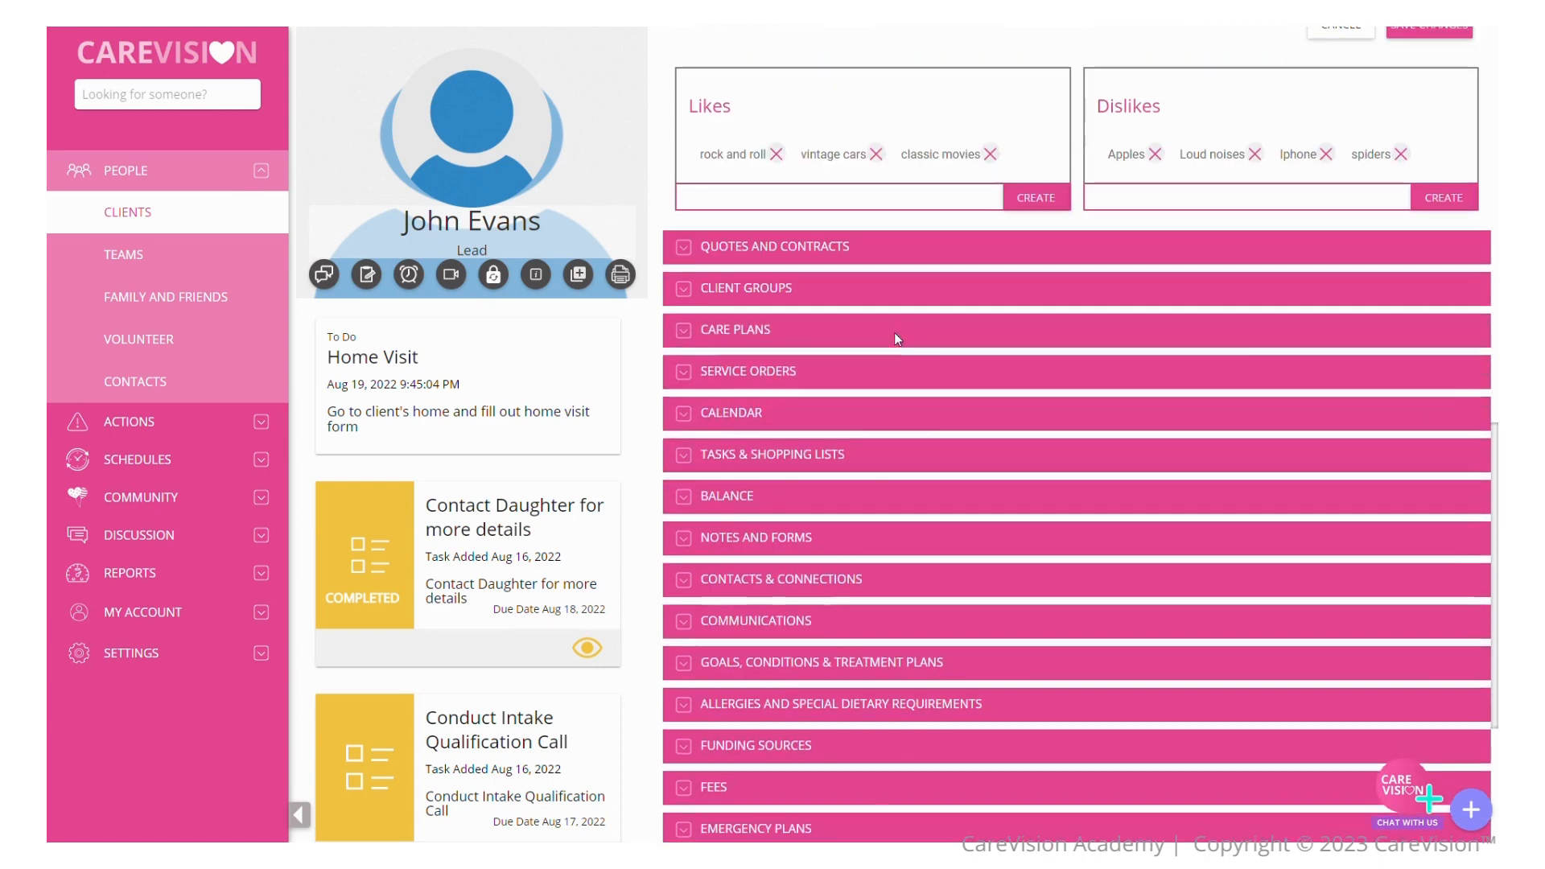
pyautogui.click(931, 465)
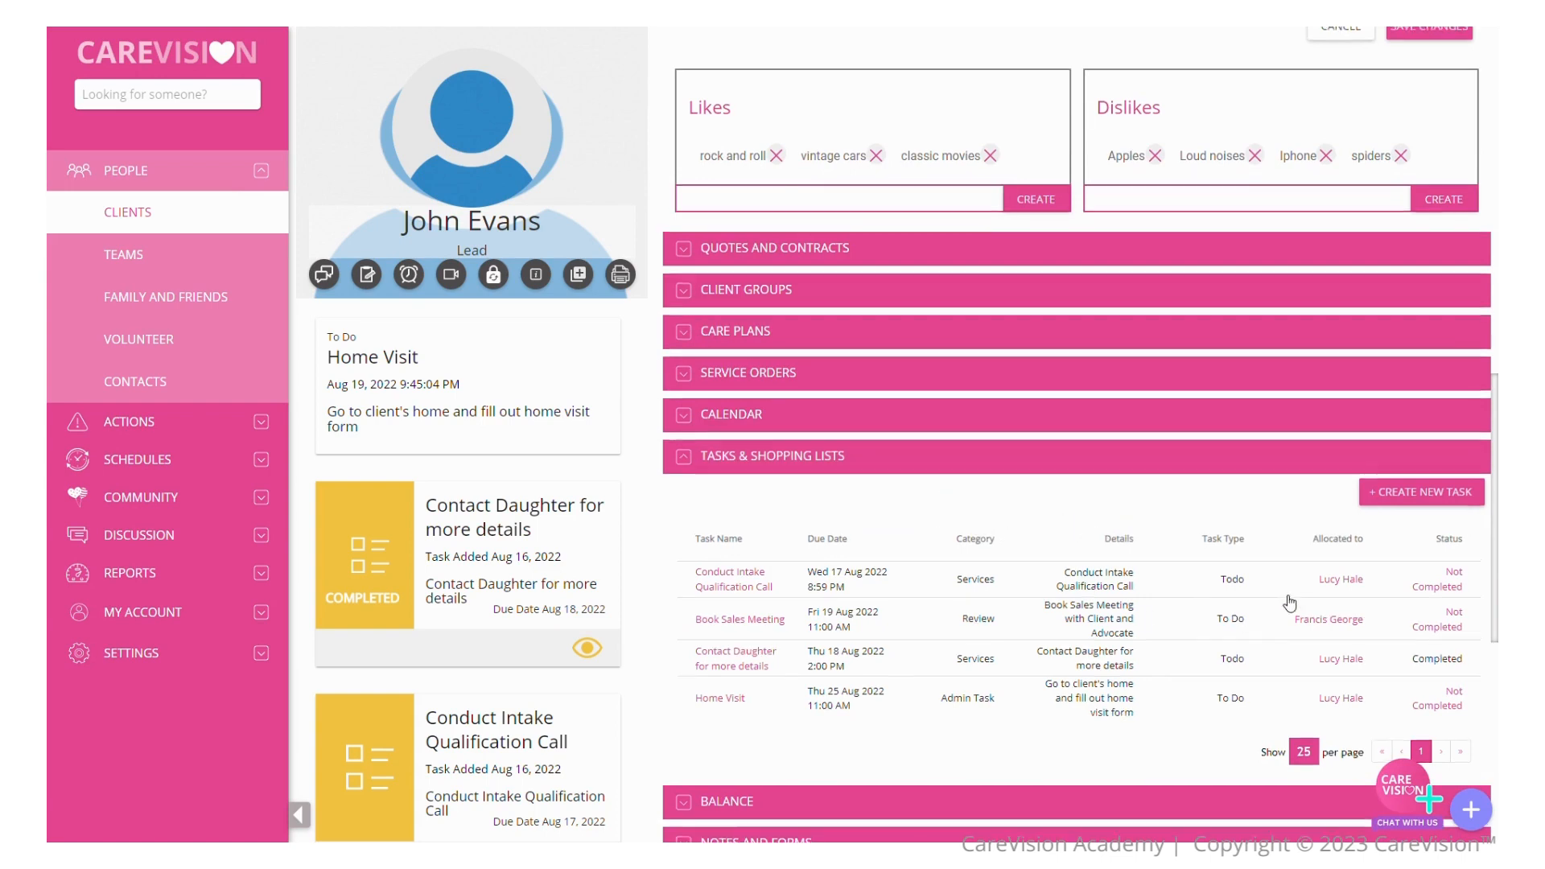
pyautogui.scroll(1, 1290, 603)
pyautogui.scroll(-2, 1290, 603)
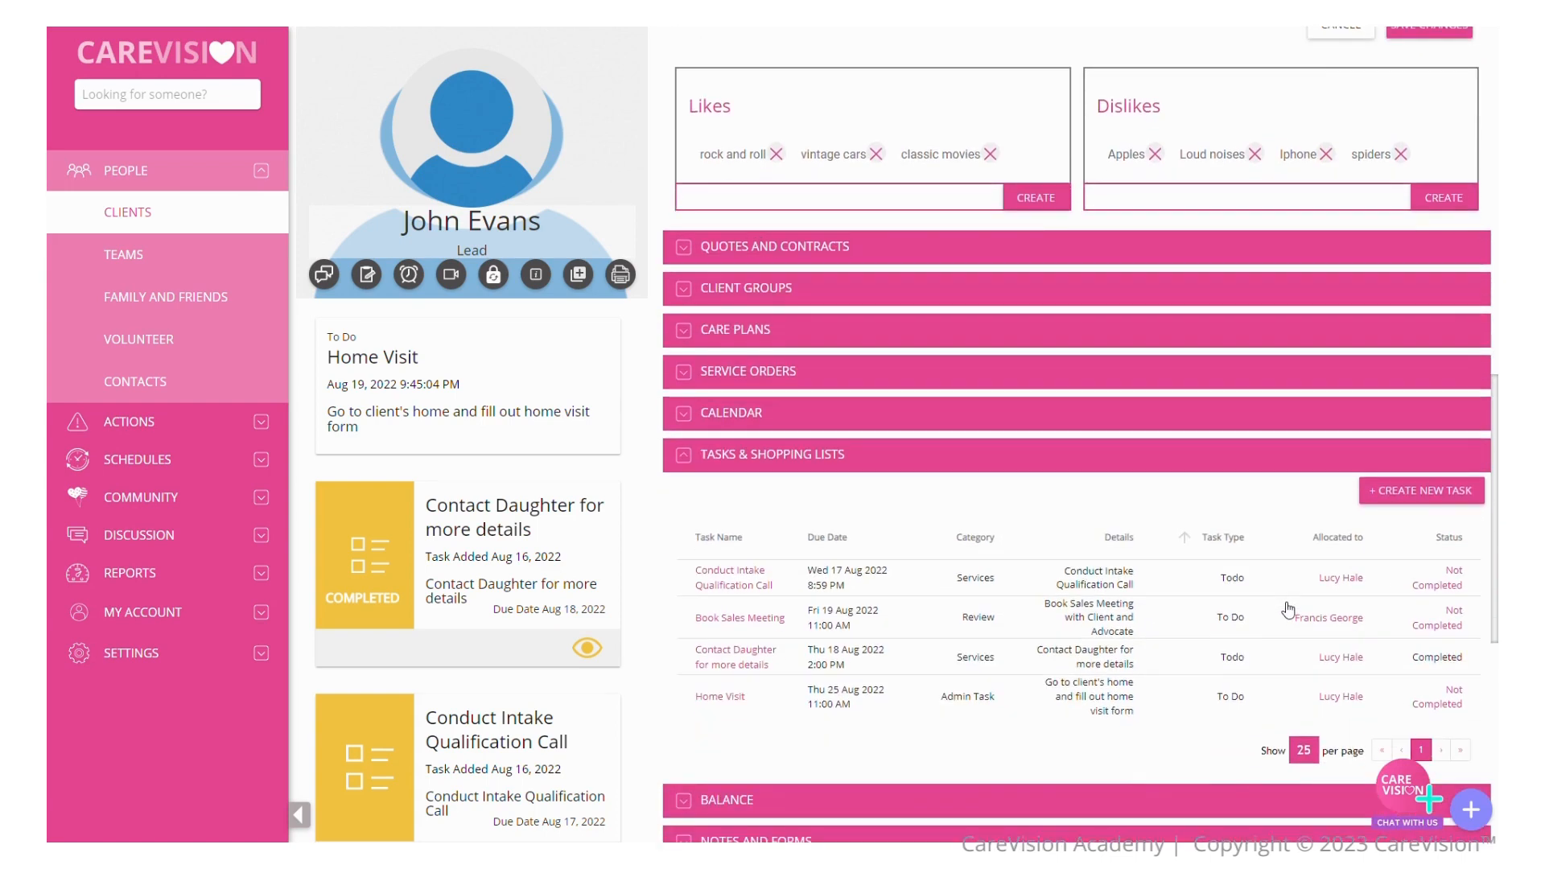
pyautogui.scroll(-1, 1292, 609)
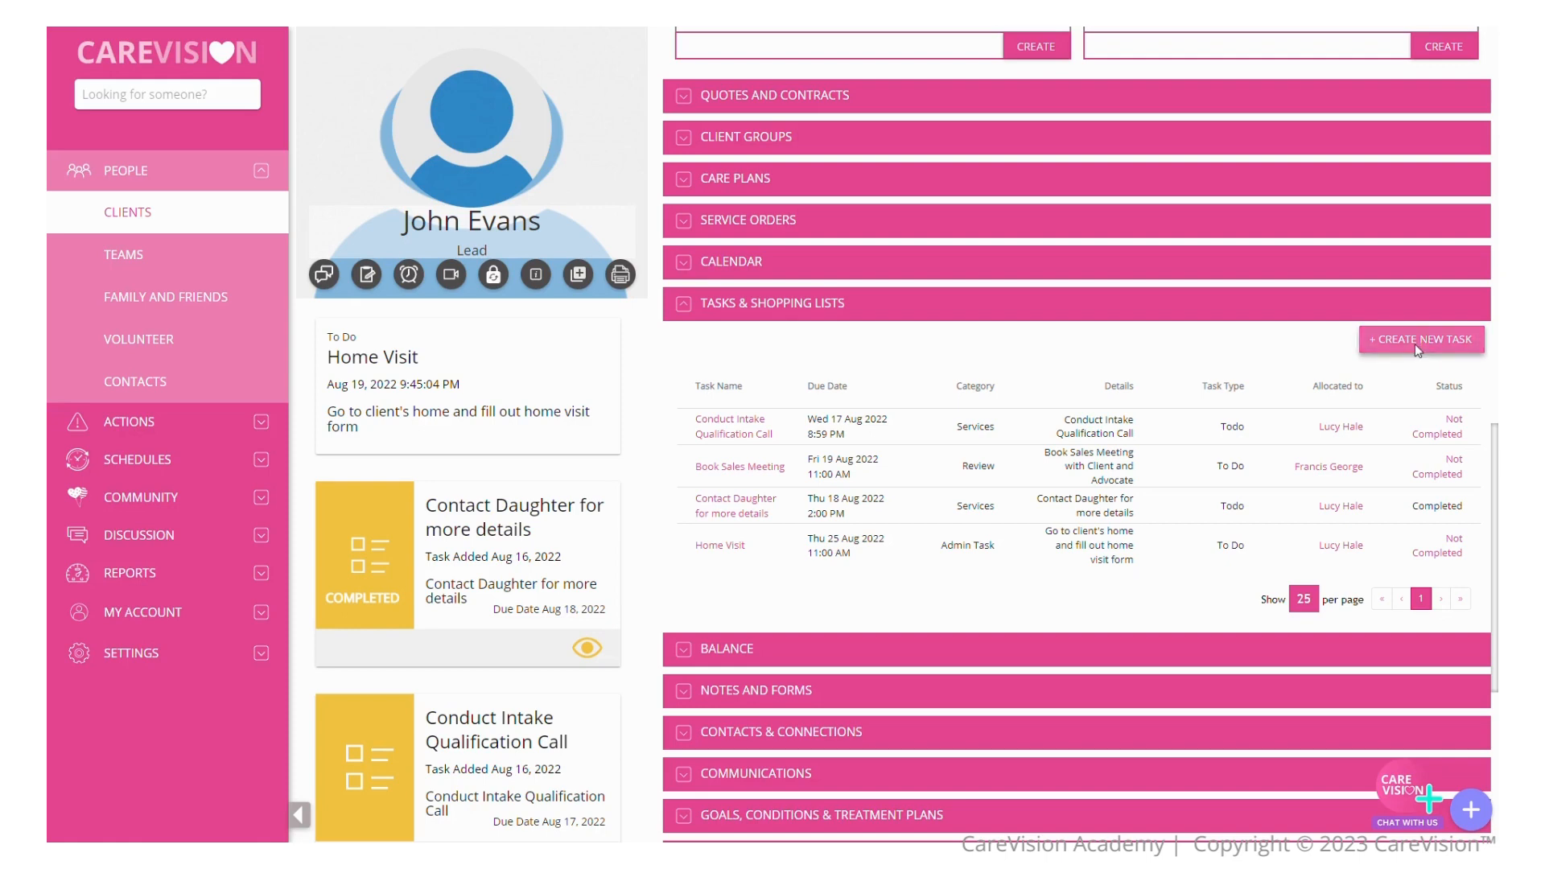
# Step: Start a new task for the client with task type To Do and category Admin Task
pyautogui.click(1418, 344)
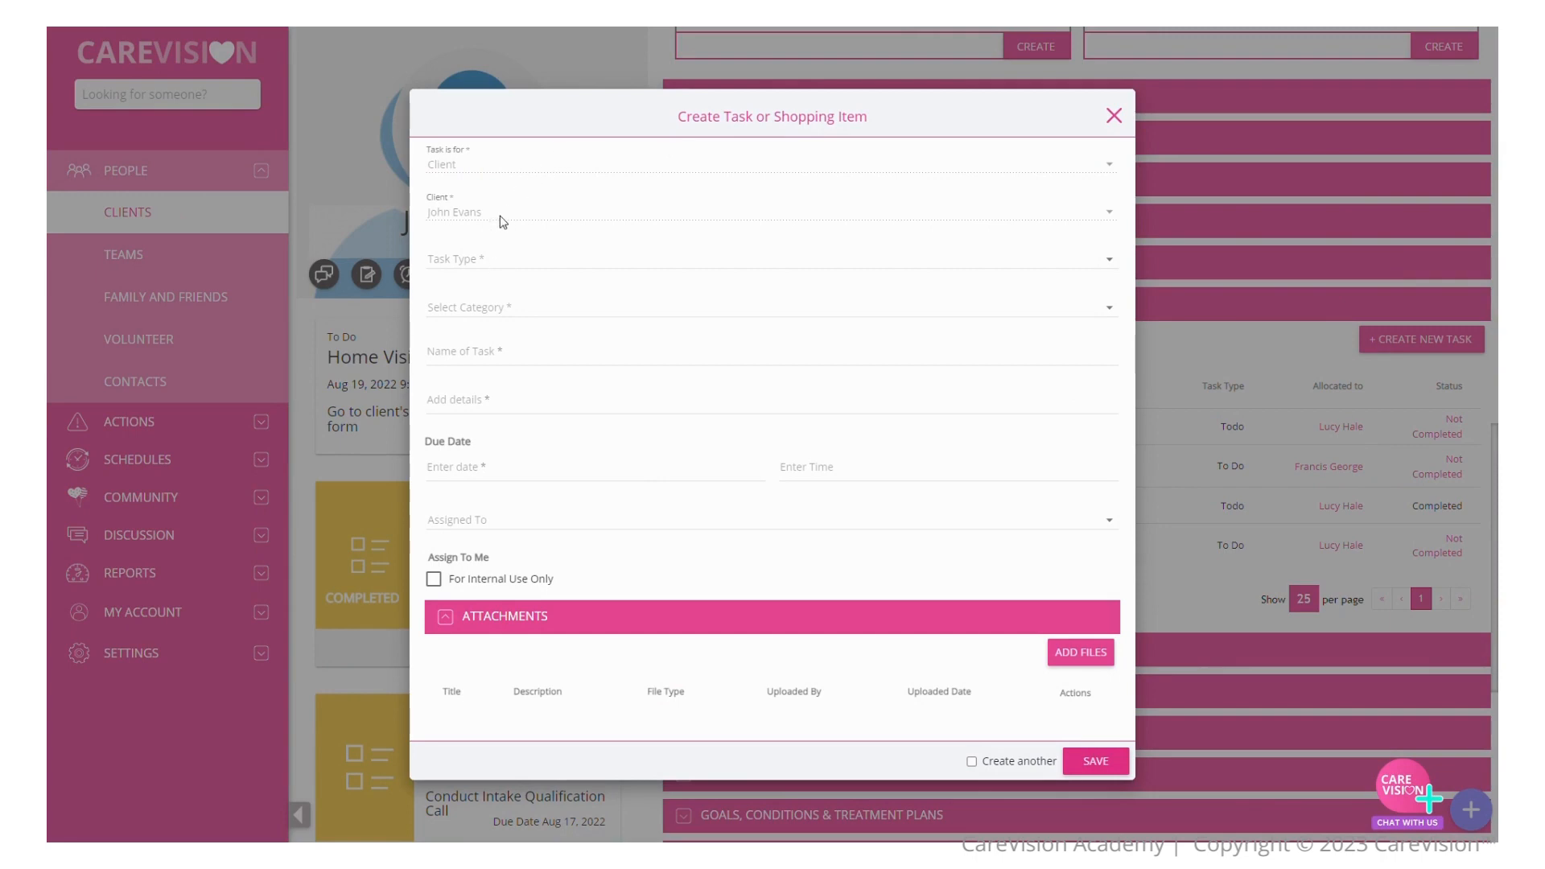
pyautogui.click(503, 271)
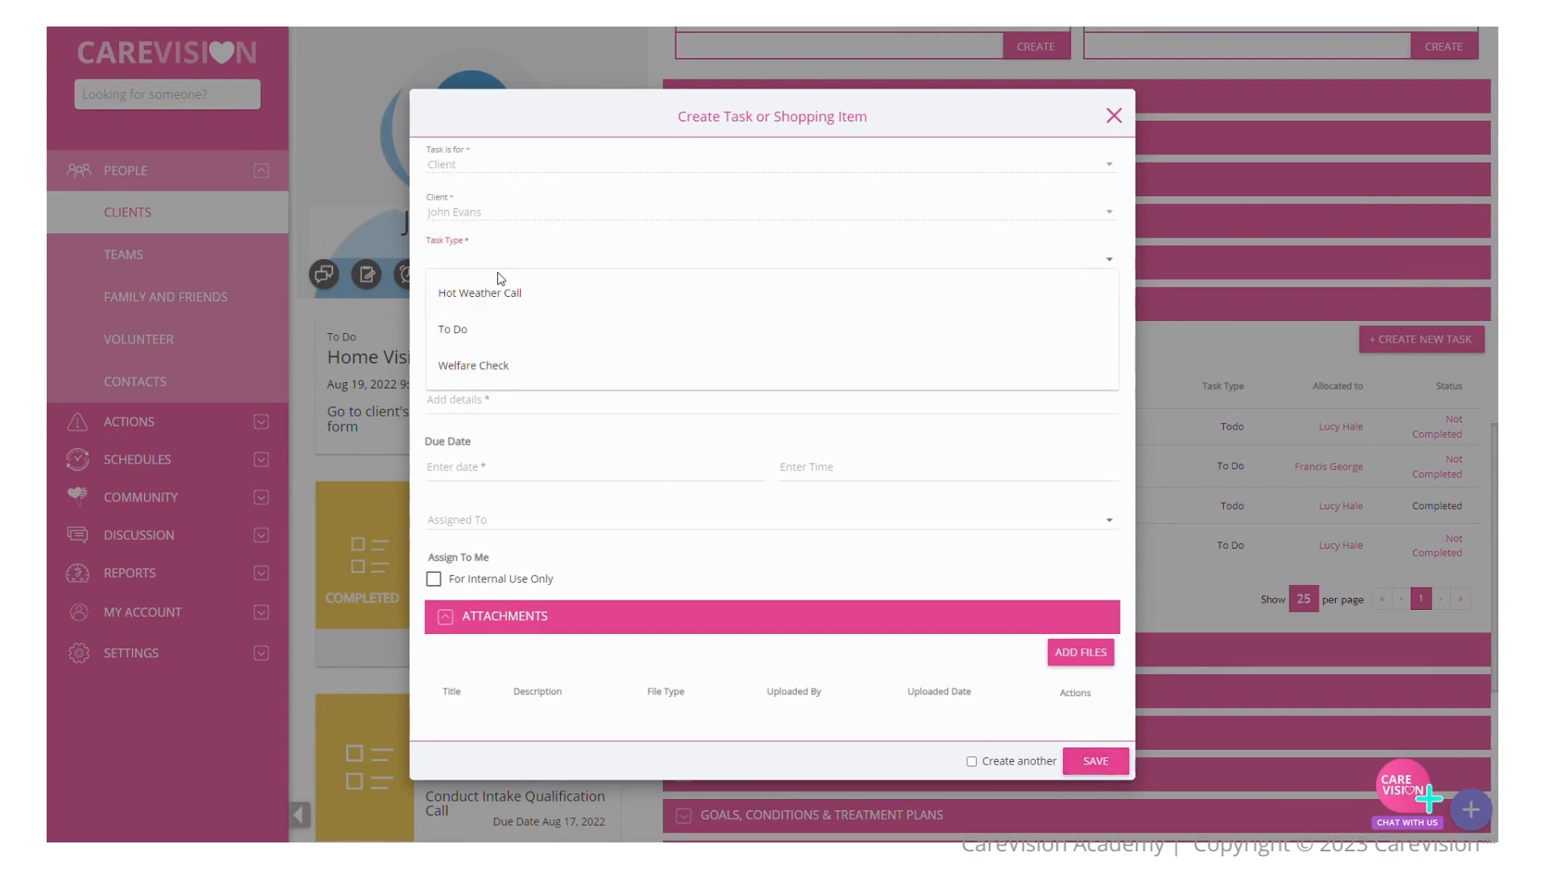
pyautogui.click(485, 329)
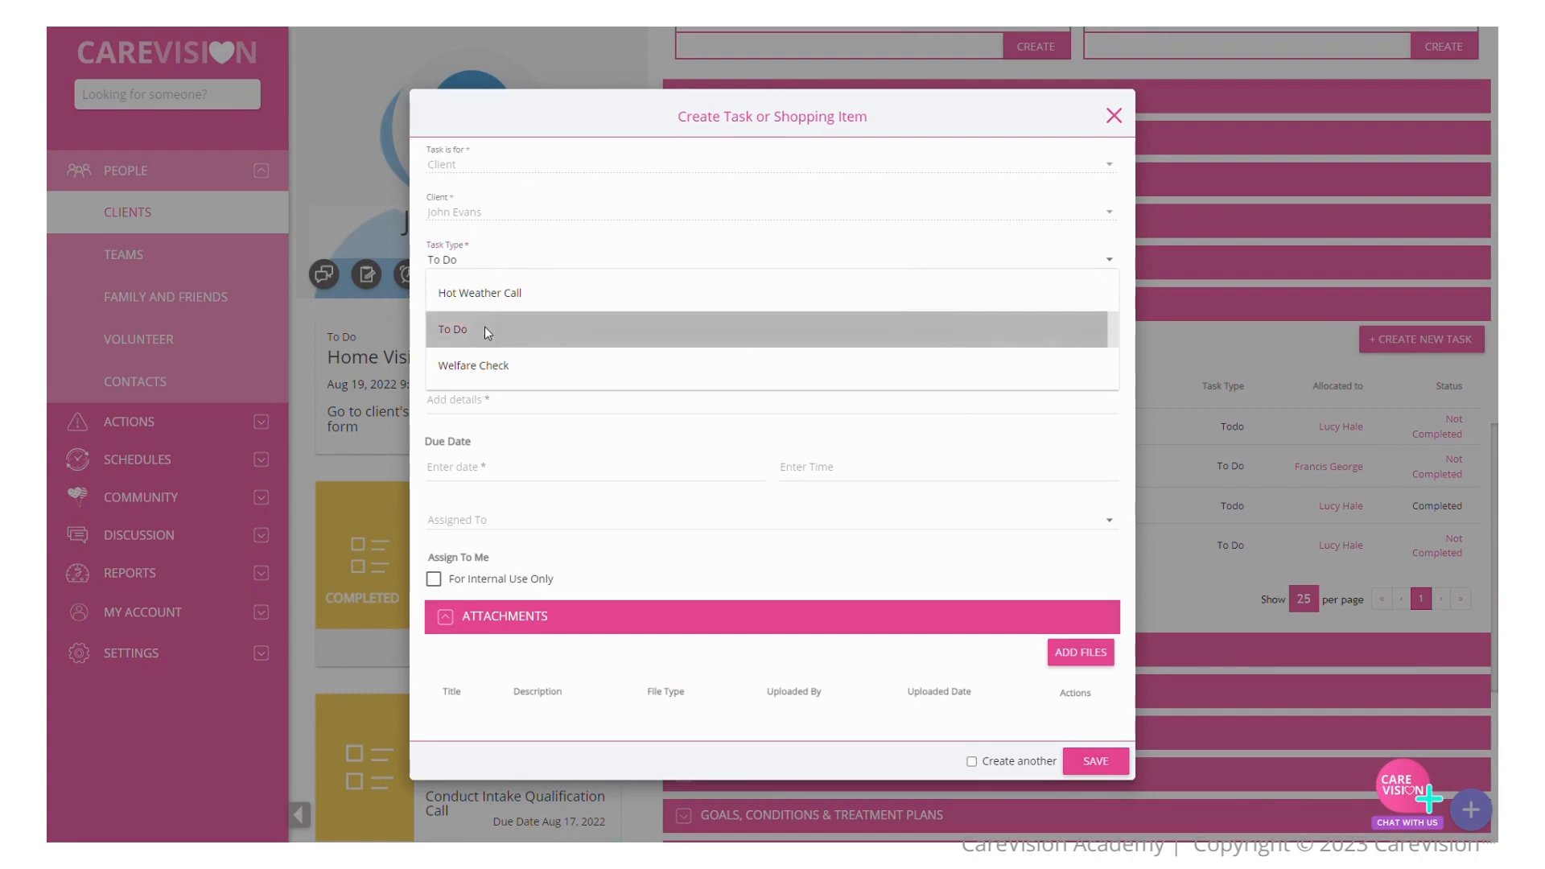
pyautogui.click(506, 305)
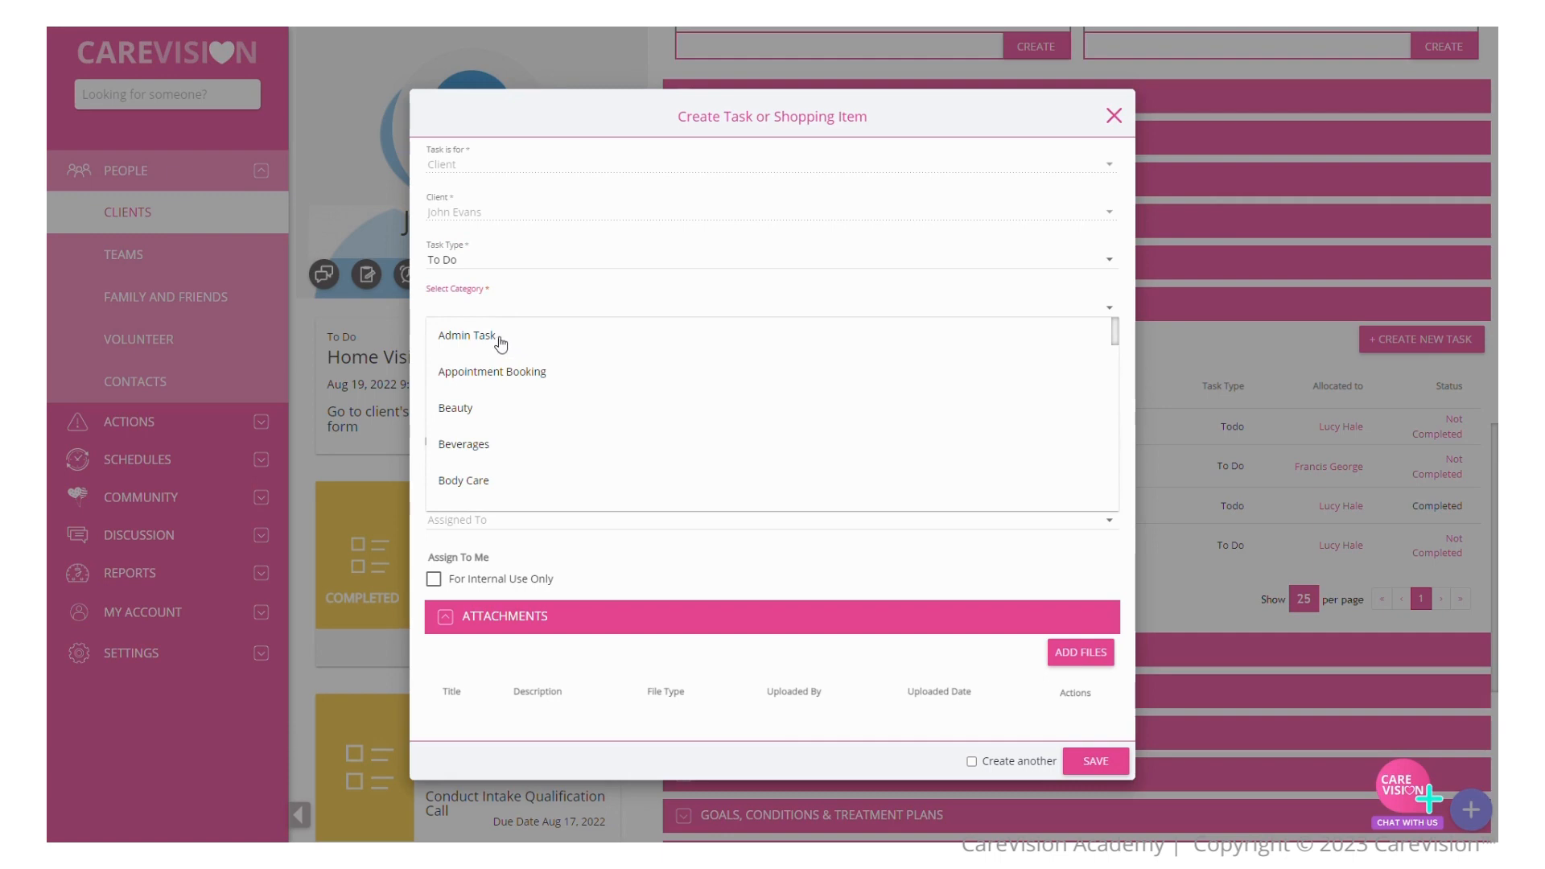
pyautogui.click(500, 342)
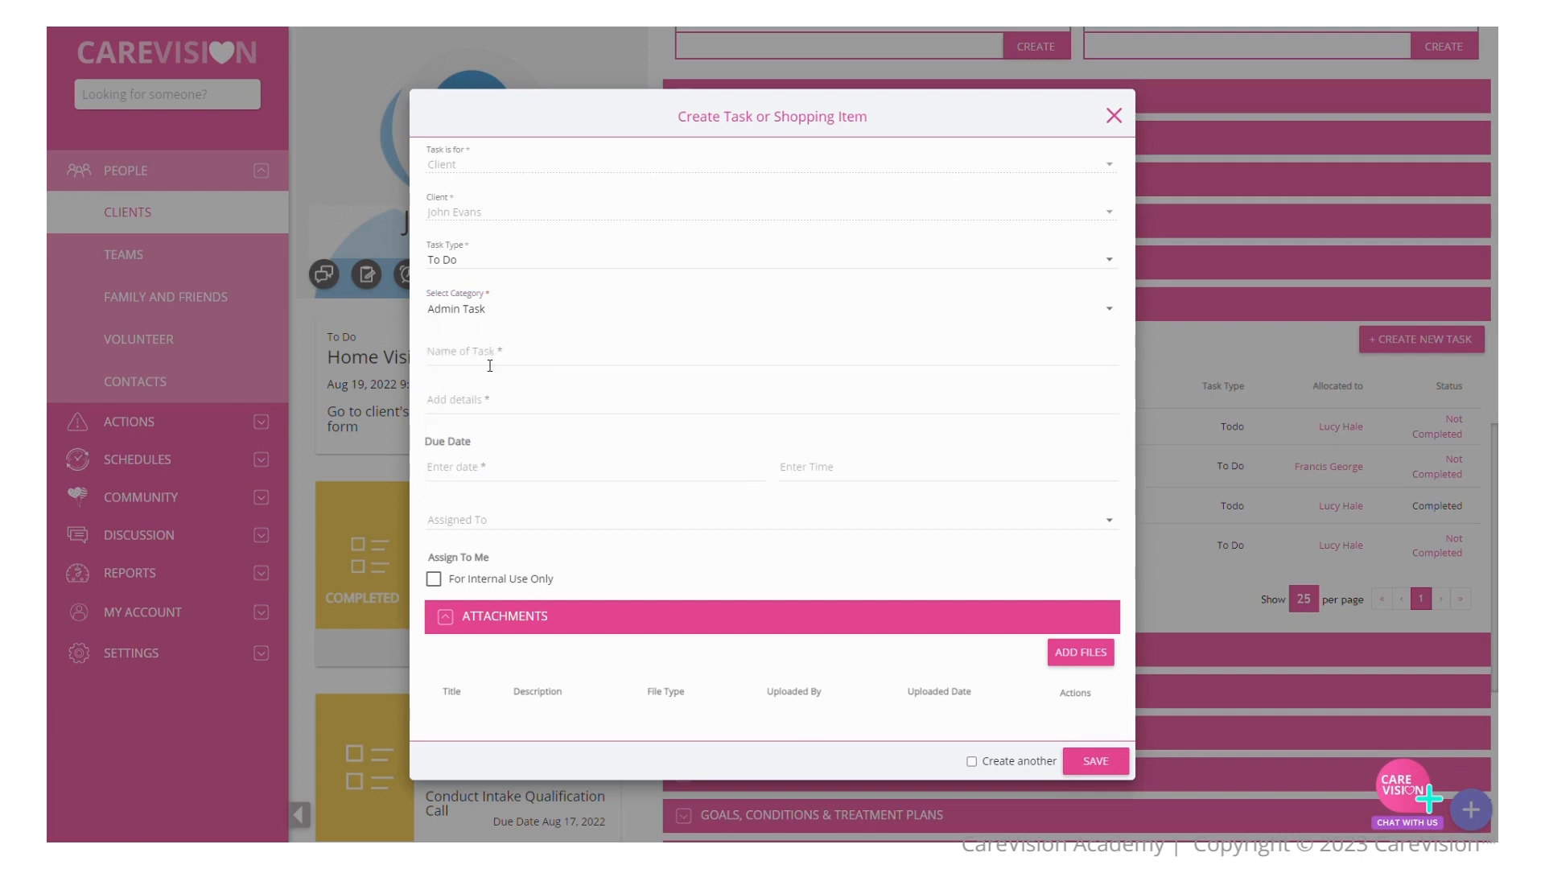
# Step: Name the new task "Home Visit" and enter "Fill out form" as its details
pyautogui.click(490, 358)
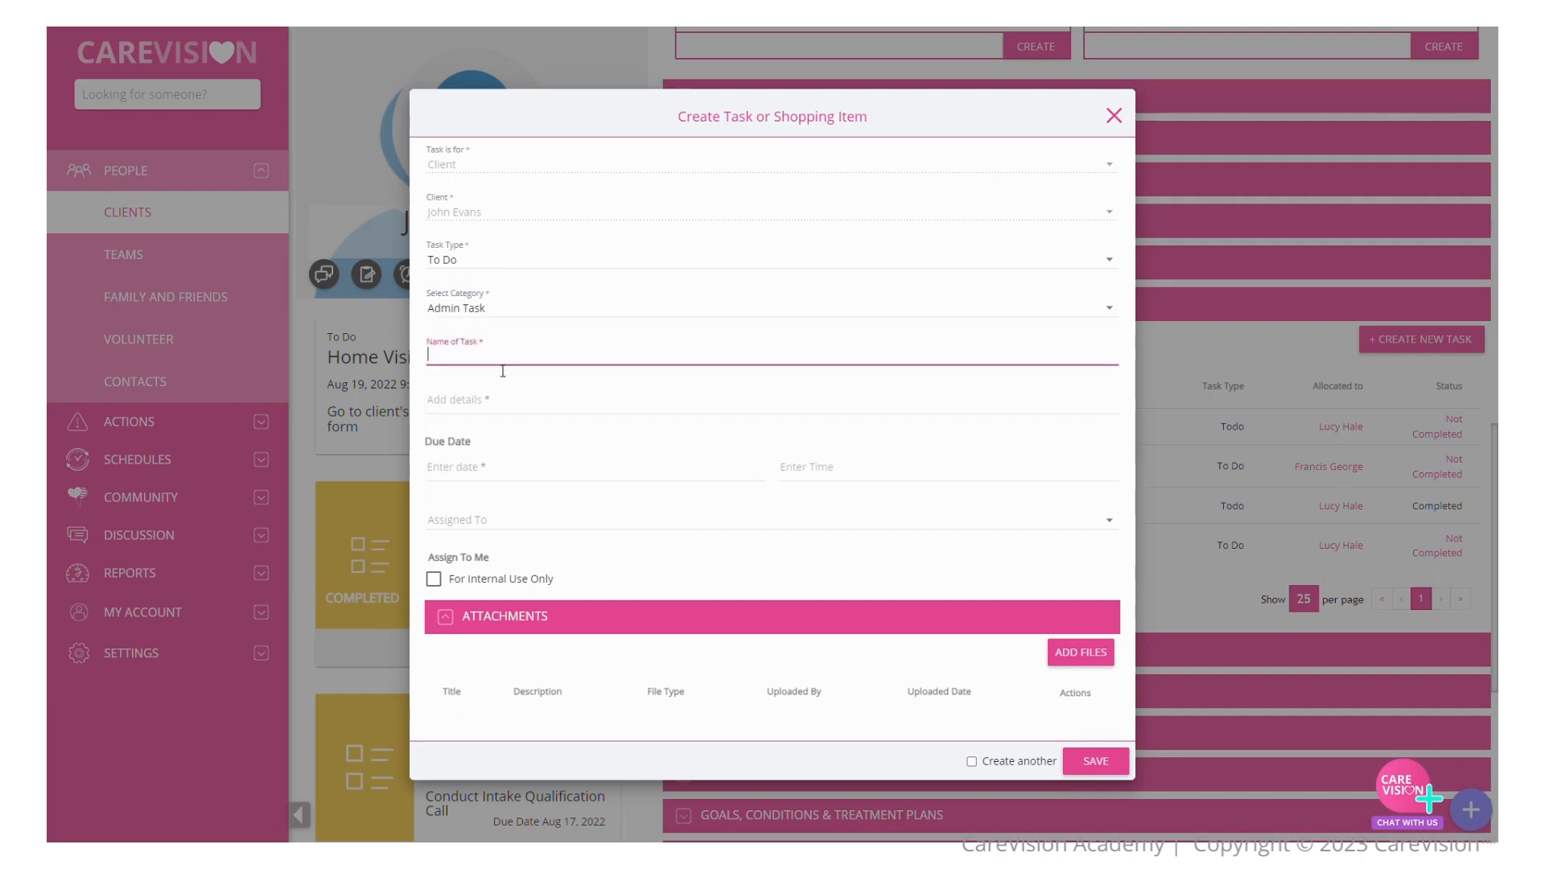
pyautogui.write('Home Visit')
pyautogui.click(489, 417)
pyautogui.write('Fill out form')
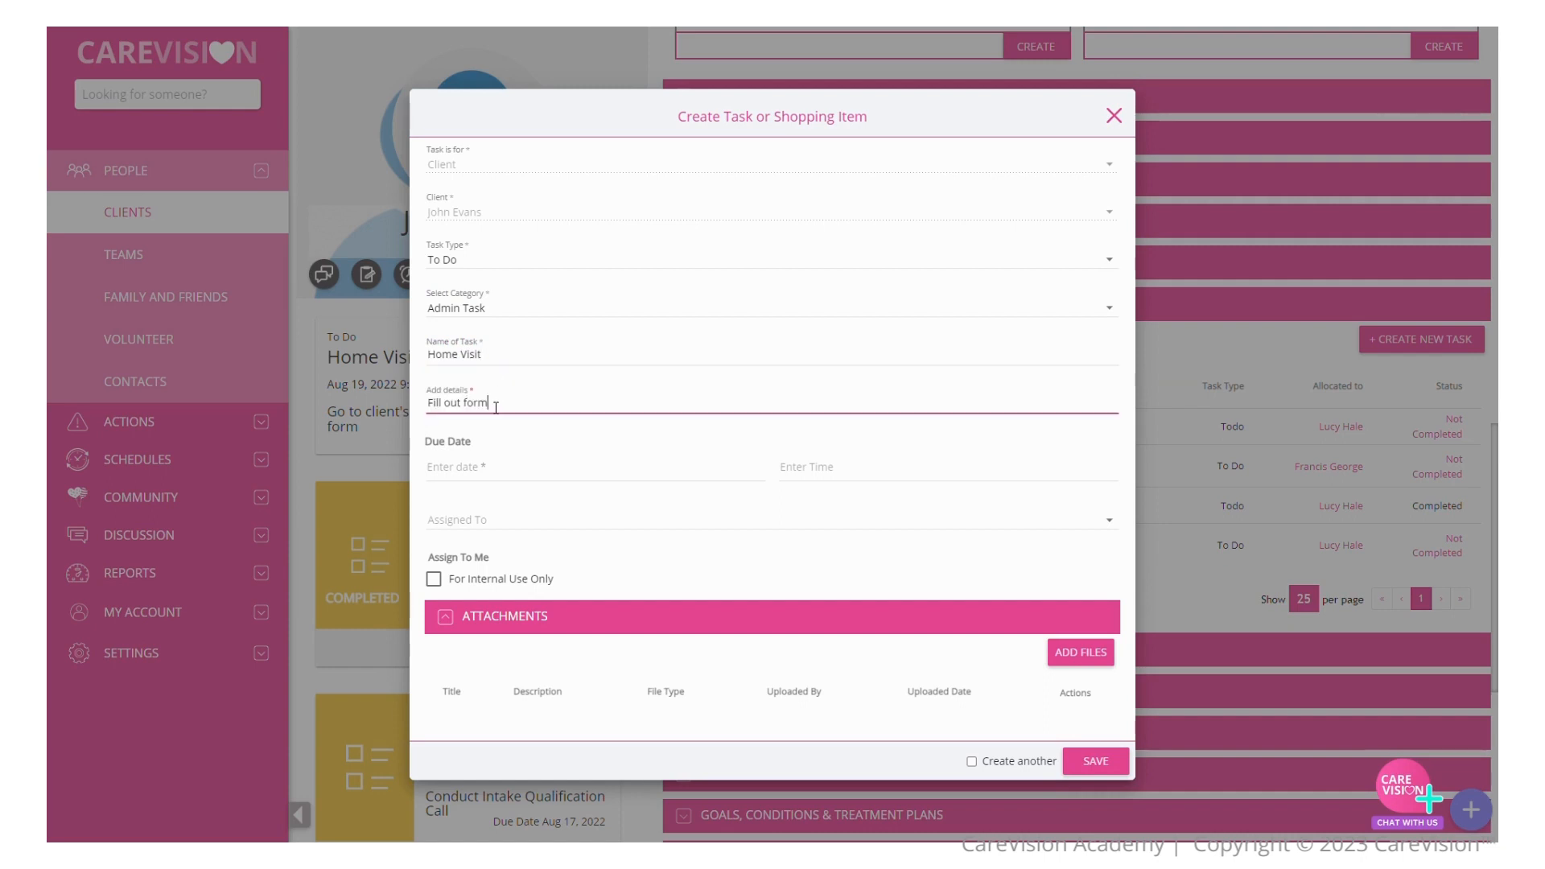
# Step: Set the new task's due date to 25-08-2022 and its time to 10:00 AM
pyautogui.click(476, 468)
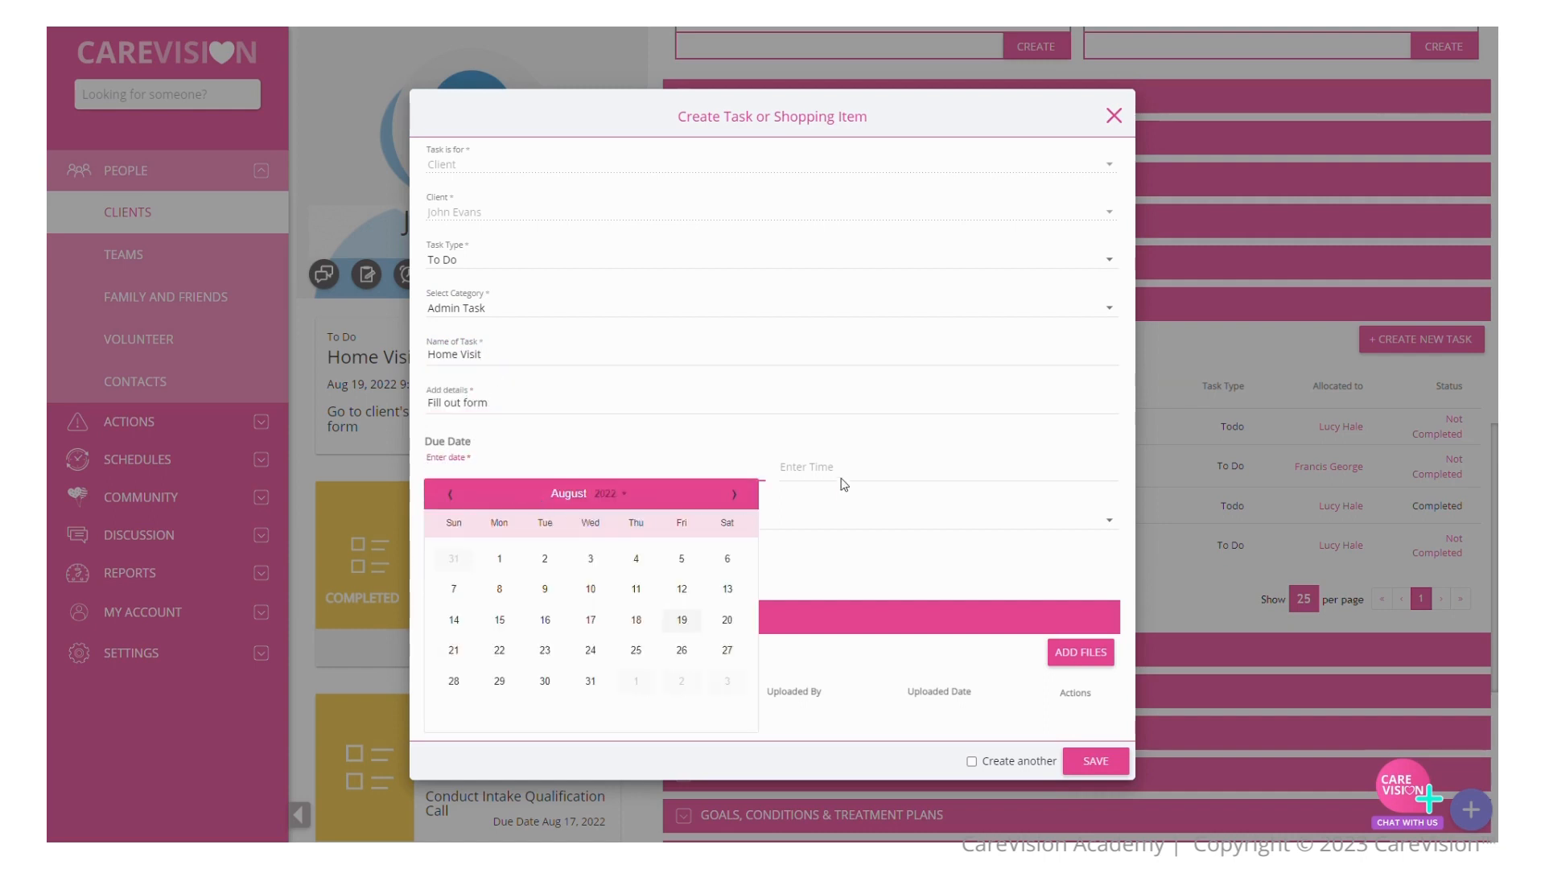
pyautogui.click(795, 471)
pyautogui.click(672, 477)
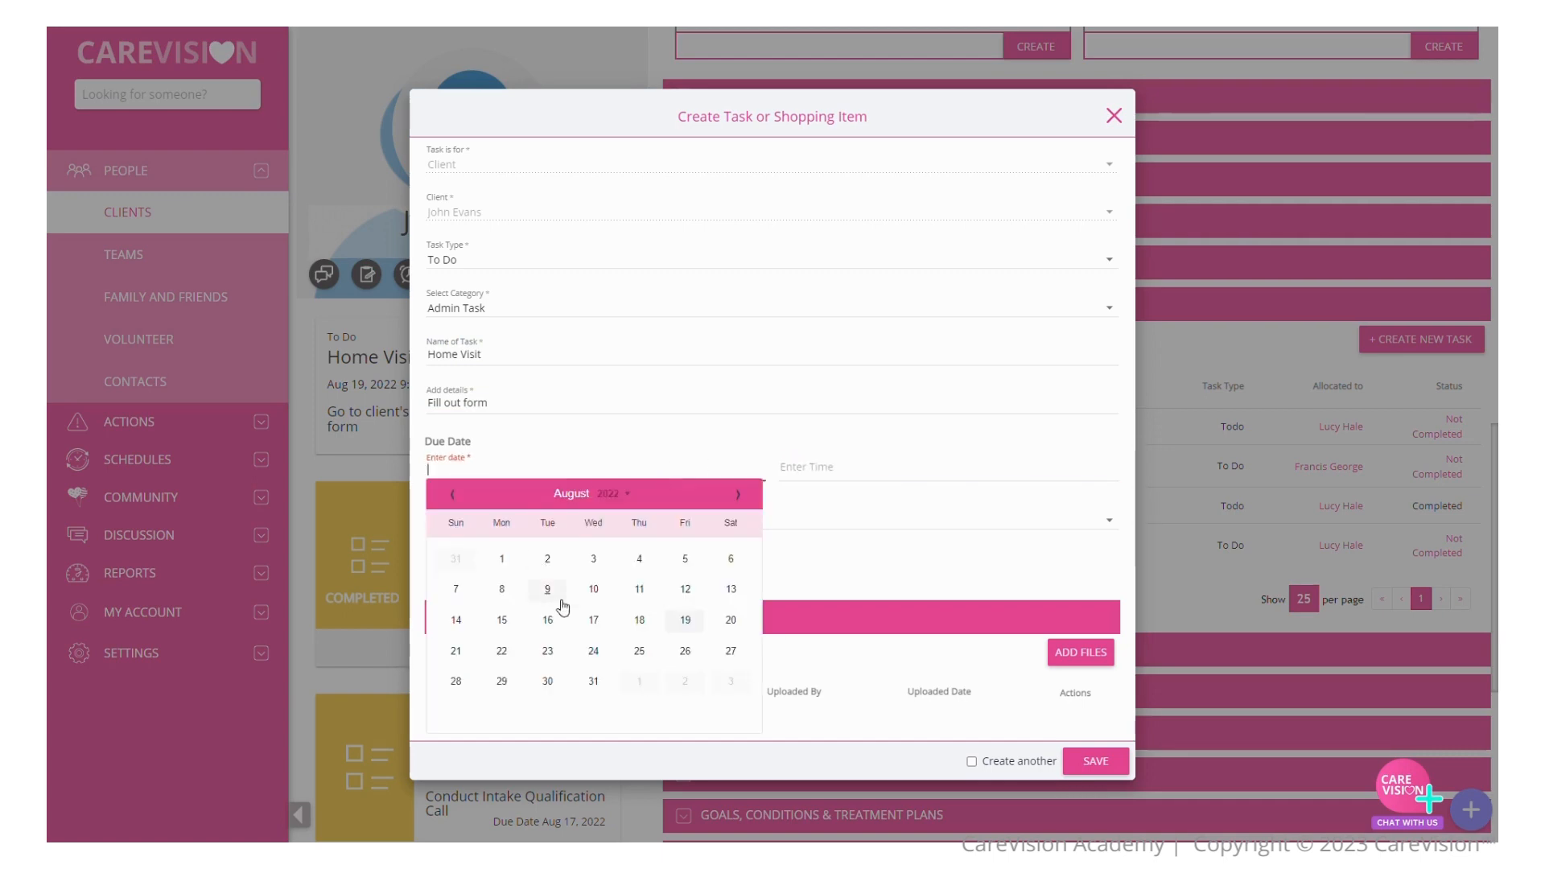
pyautogui.click(642, 655)
pyautogui.click(775, 478)
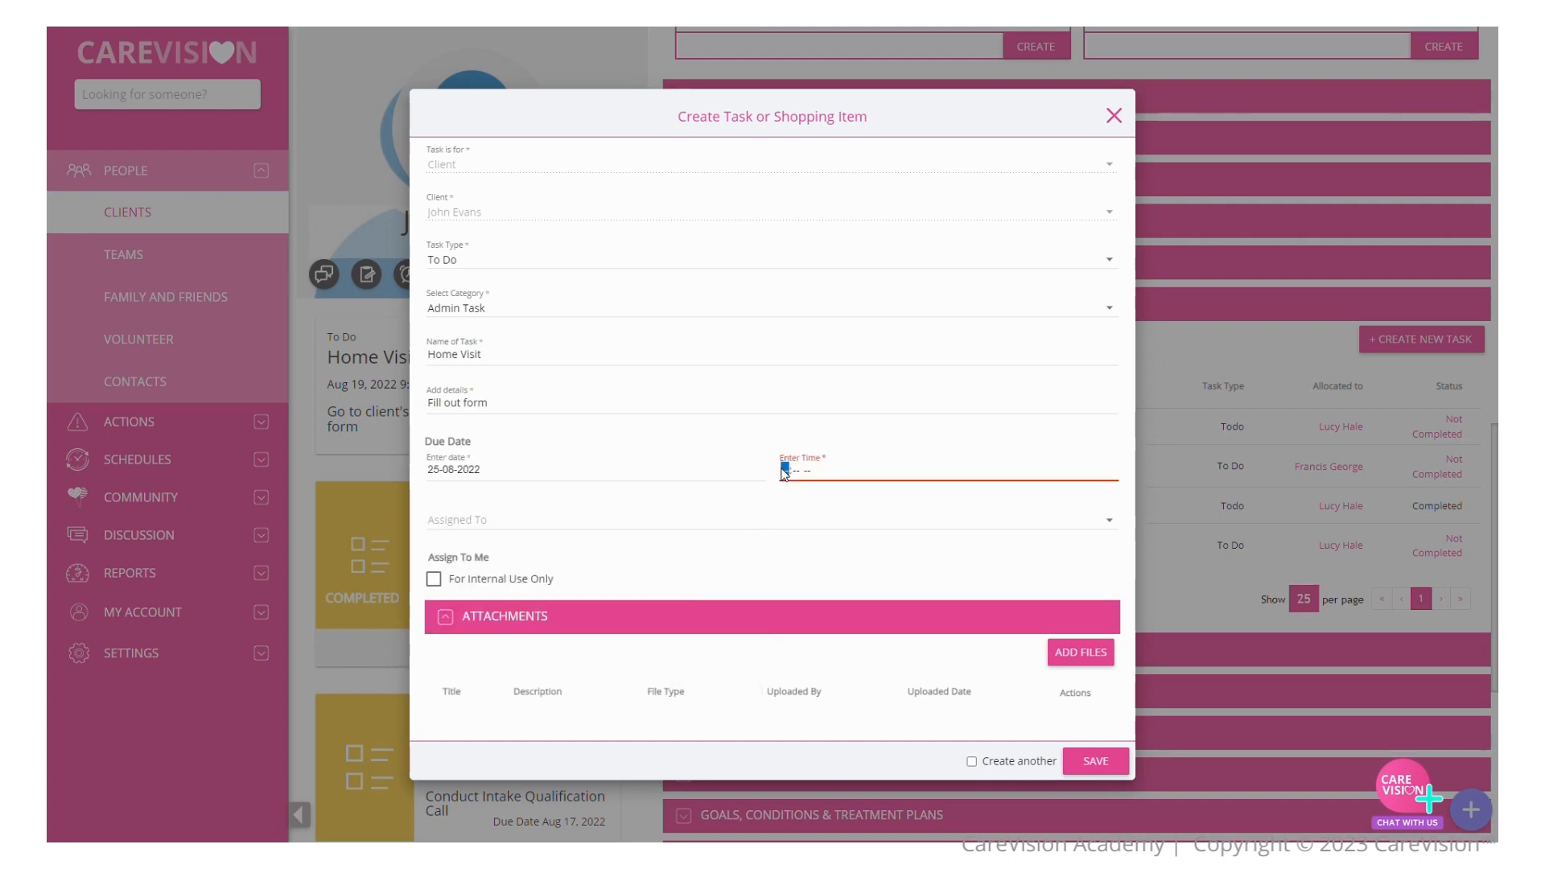
pyautogui.write('1000a')
# Step: Assign the Home Visit task to a staff member and save it
pyautogui.click(551, 521)
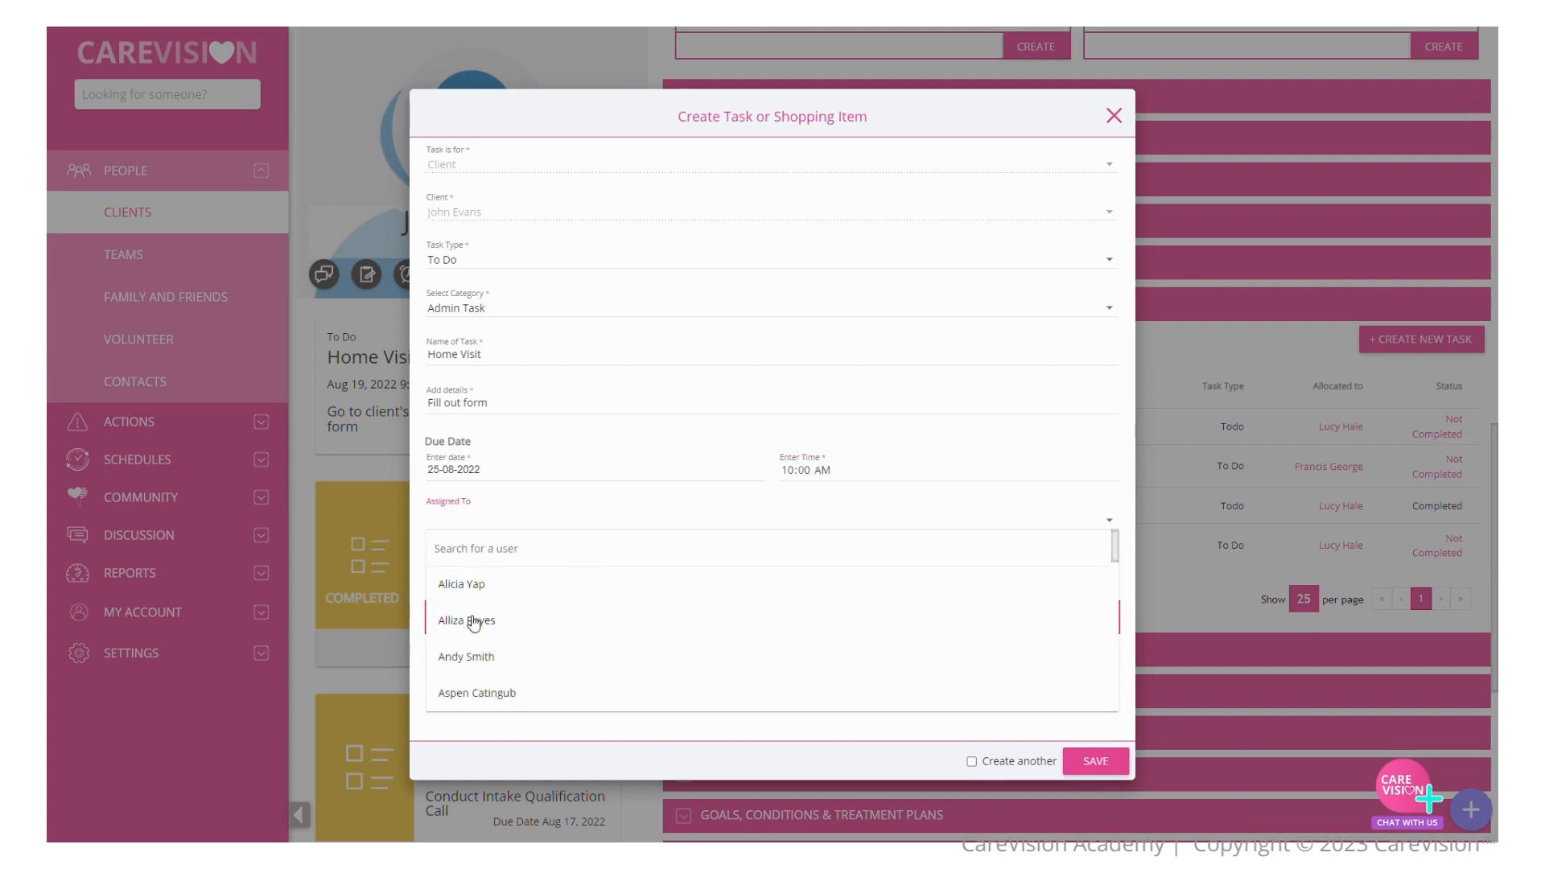
pyautogui.click(469, 658)
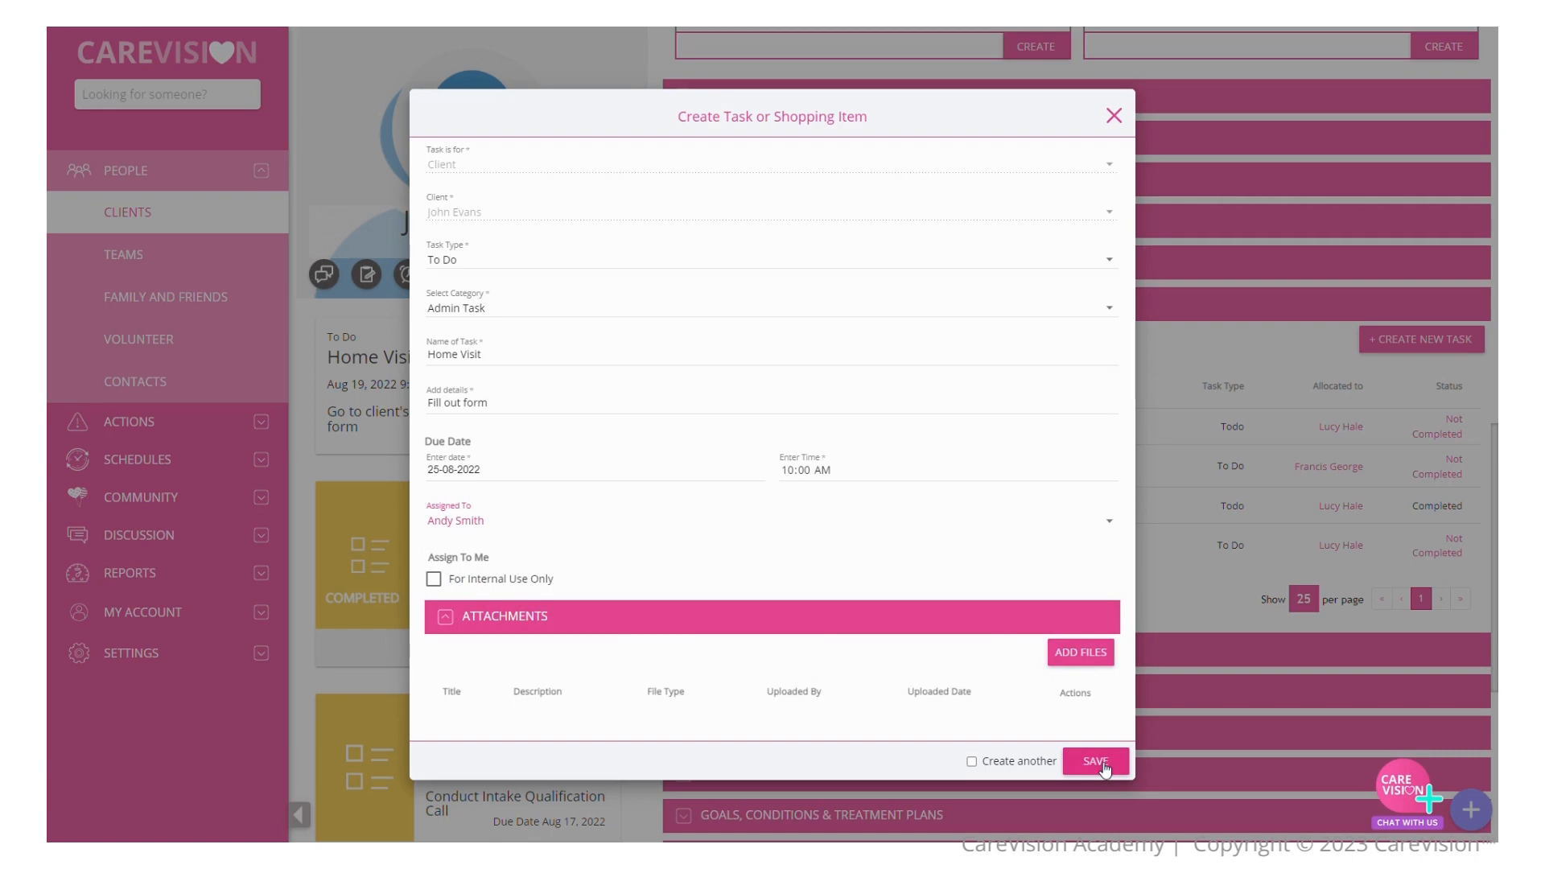
pyautogui.click(1105, 767)
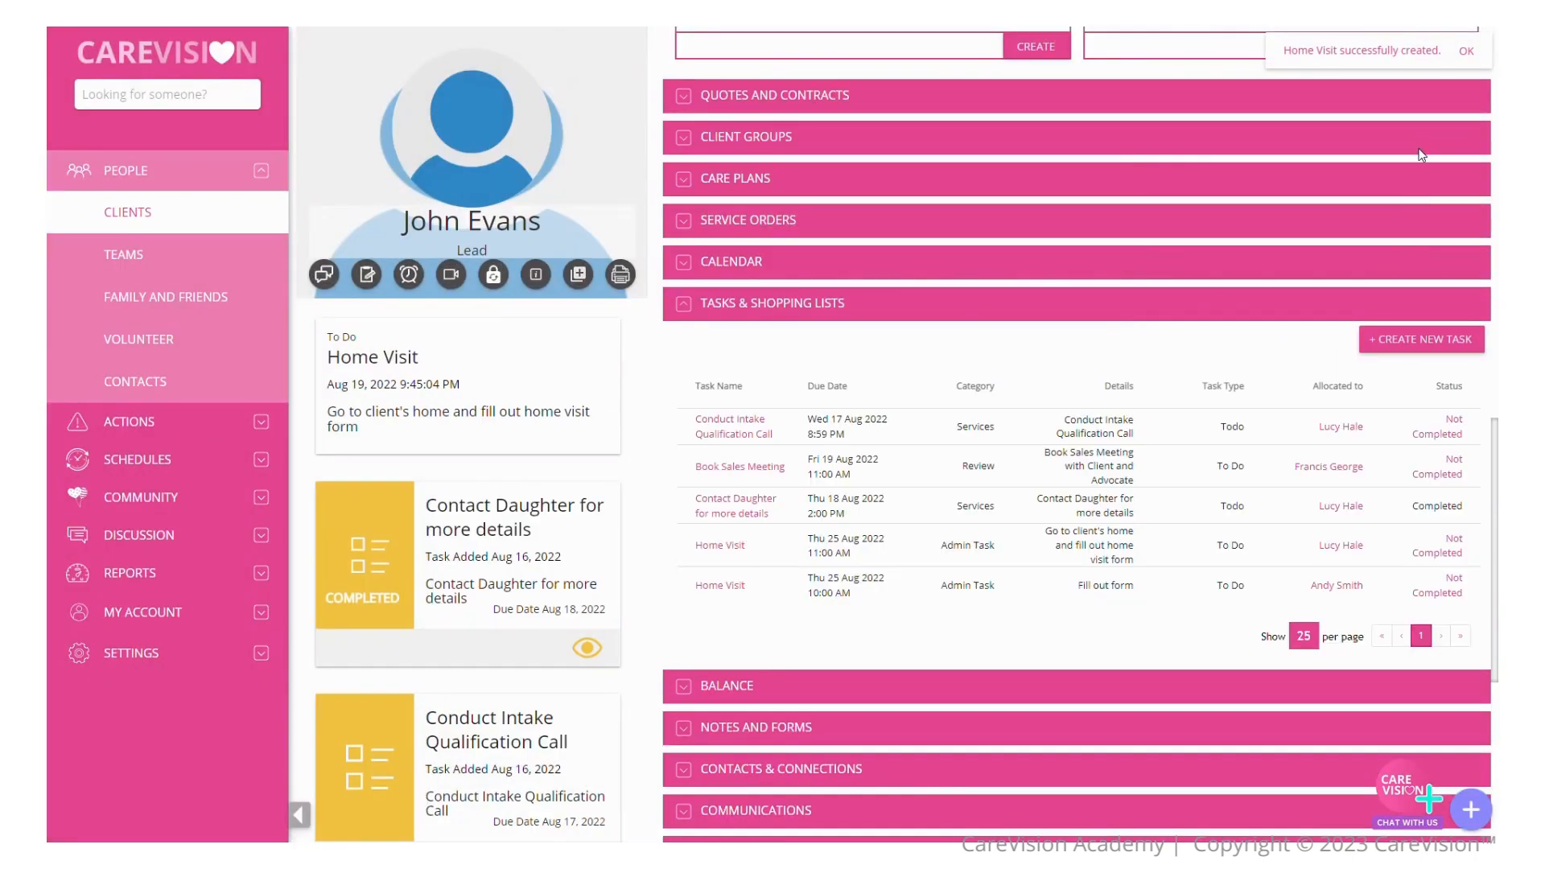
# Step: Collapse the Tasks & Shopping Lists section of the client's profile
pyautogui.scroll(-1, 1421, 154)
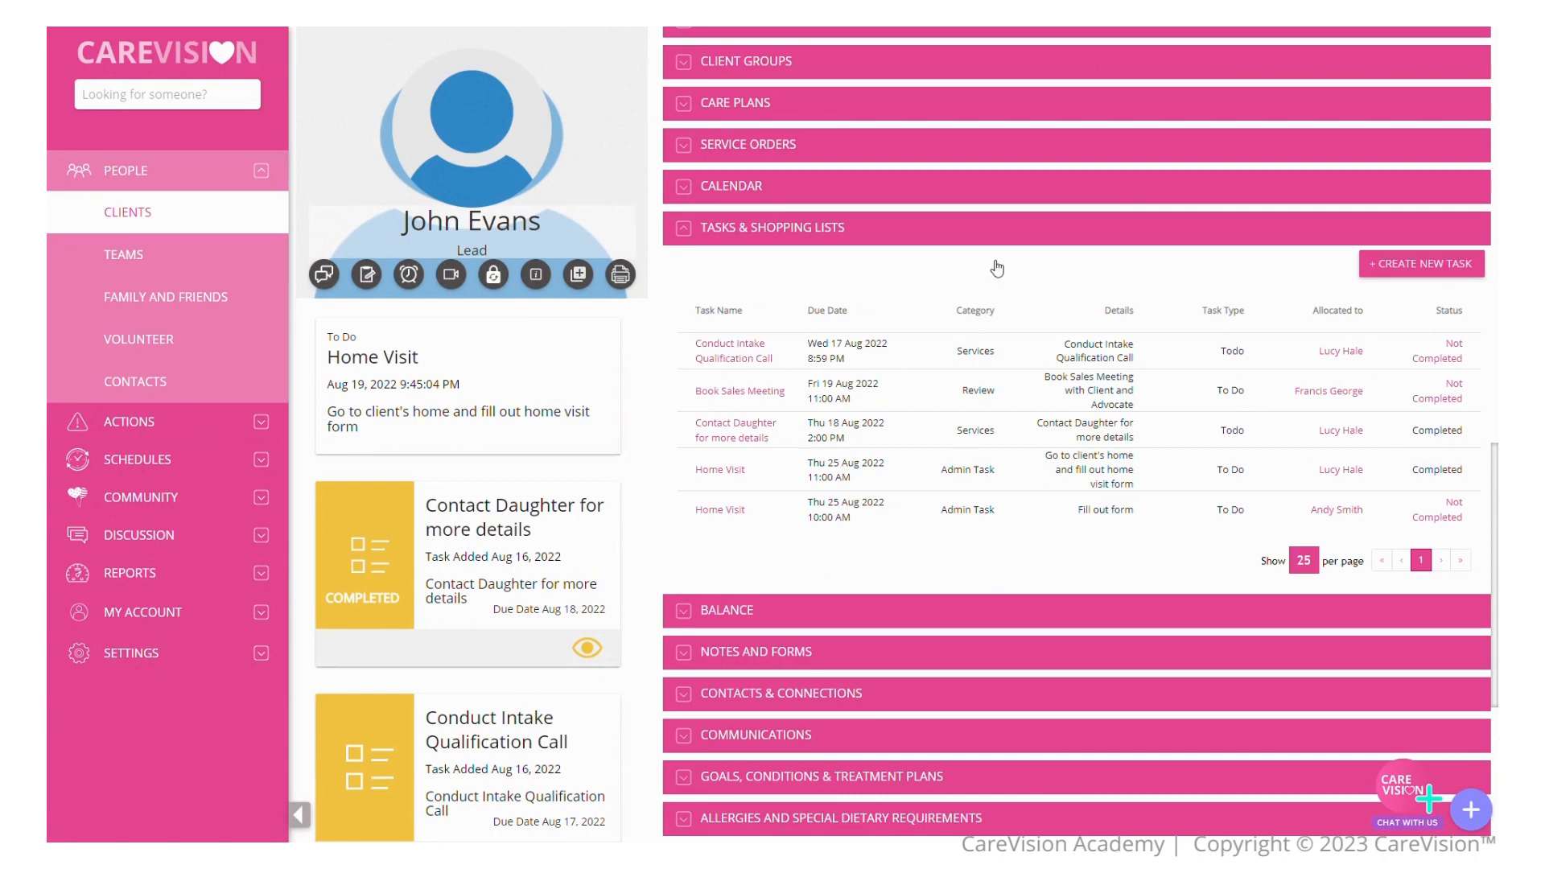
pyautogui.click(1019, 245)
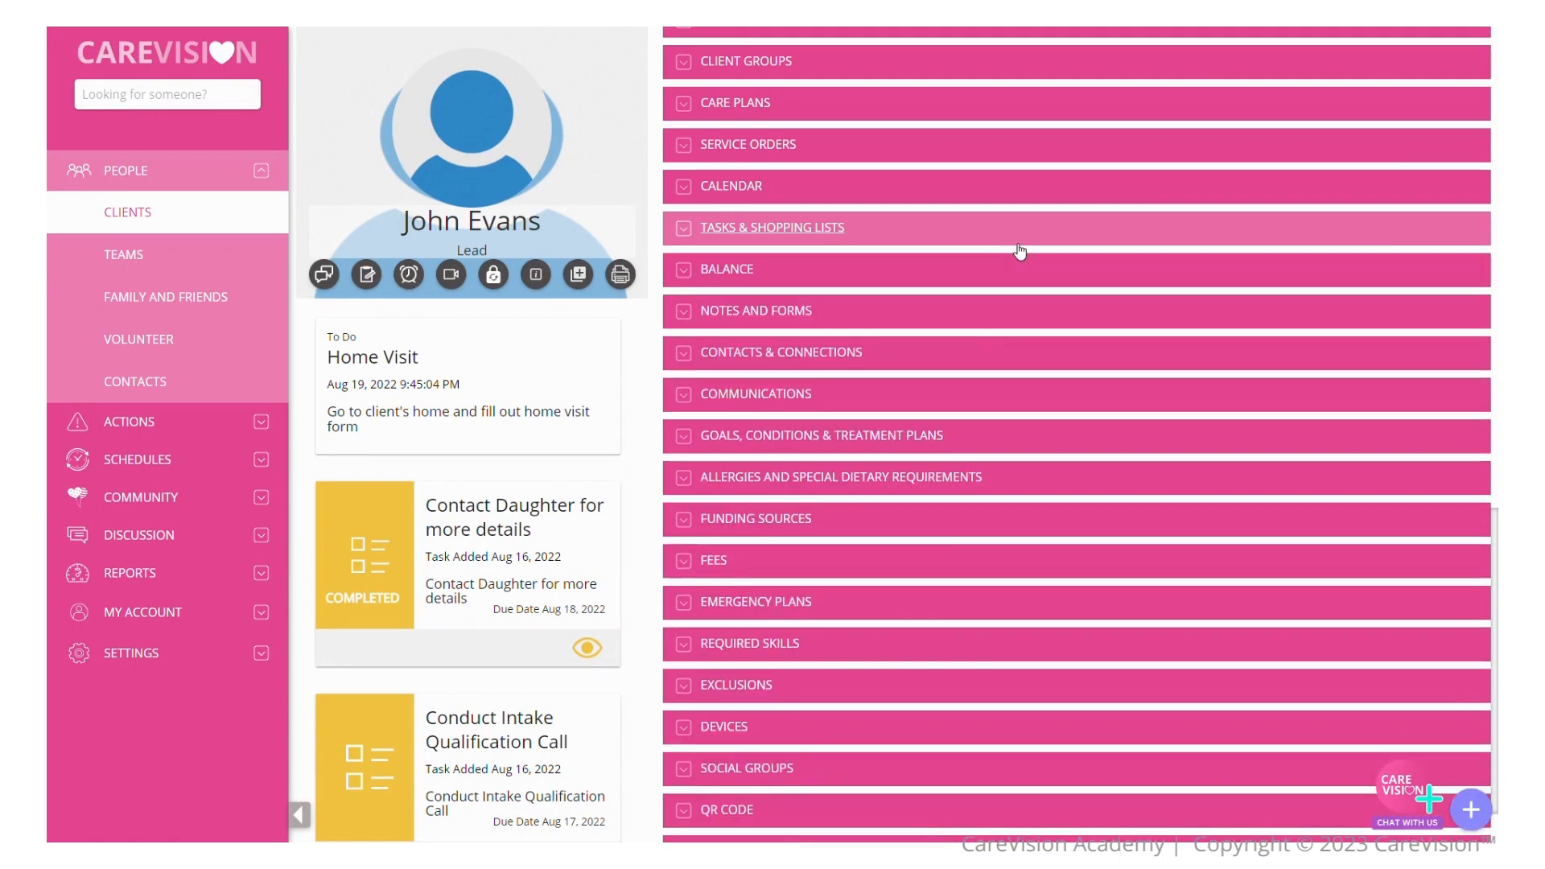
# Step: Start a new case note from the client's Notes and Forms section and set its type to Assessment Review Notes
pyautogui.click(967, 311)
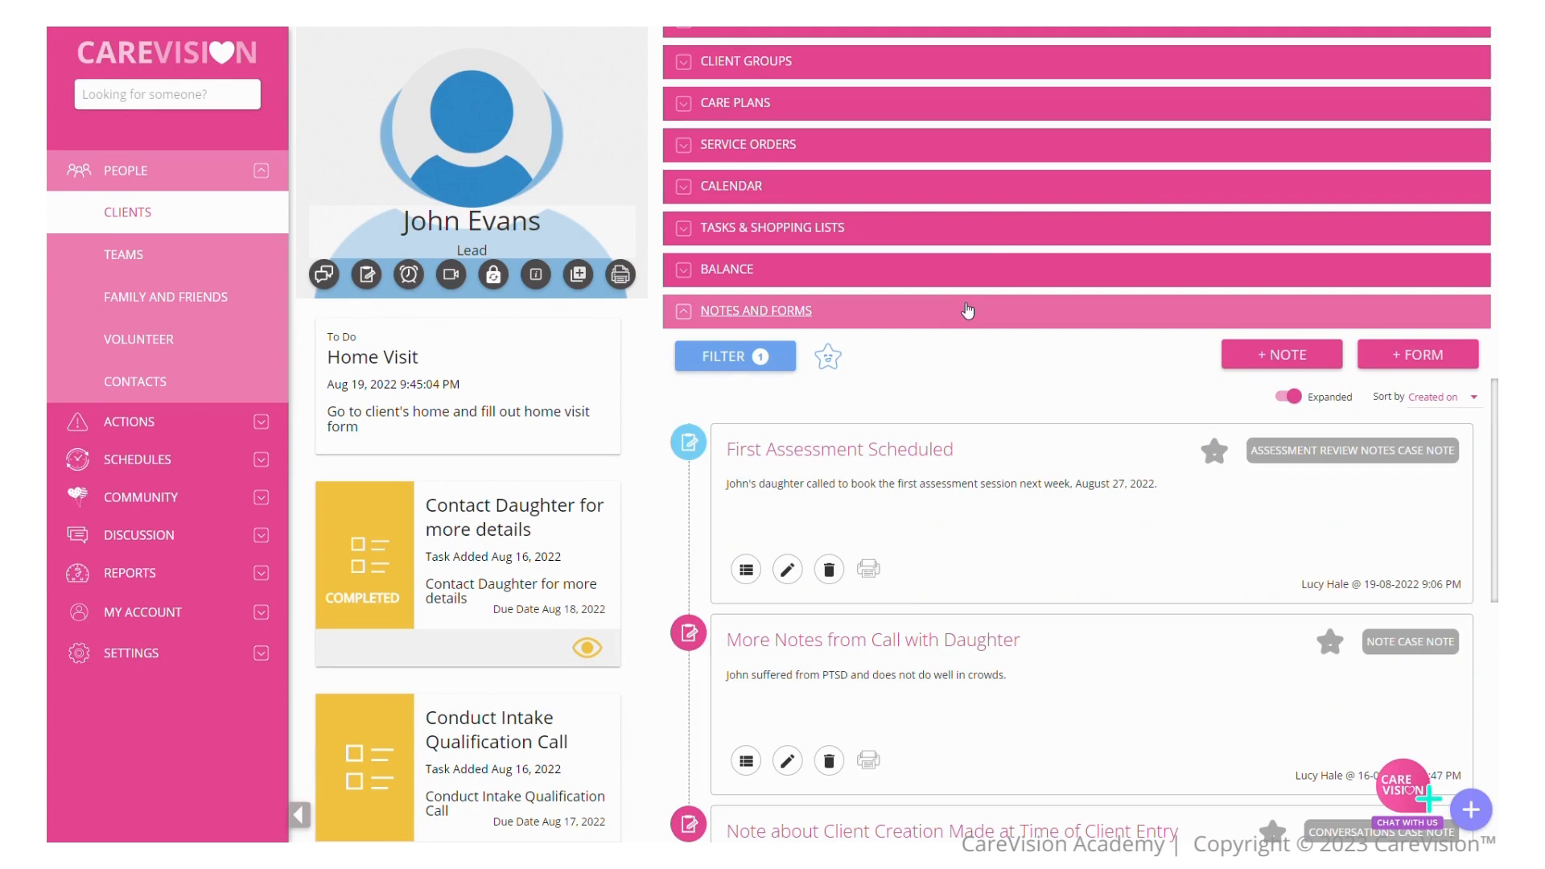
pyautogui.scroll(-3, 938, 432)
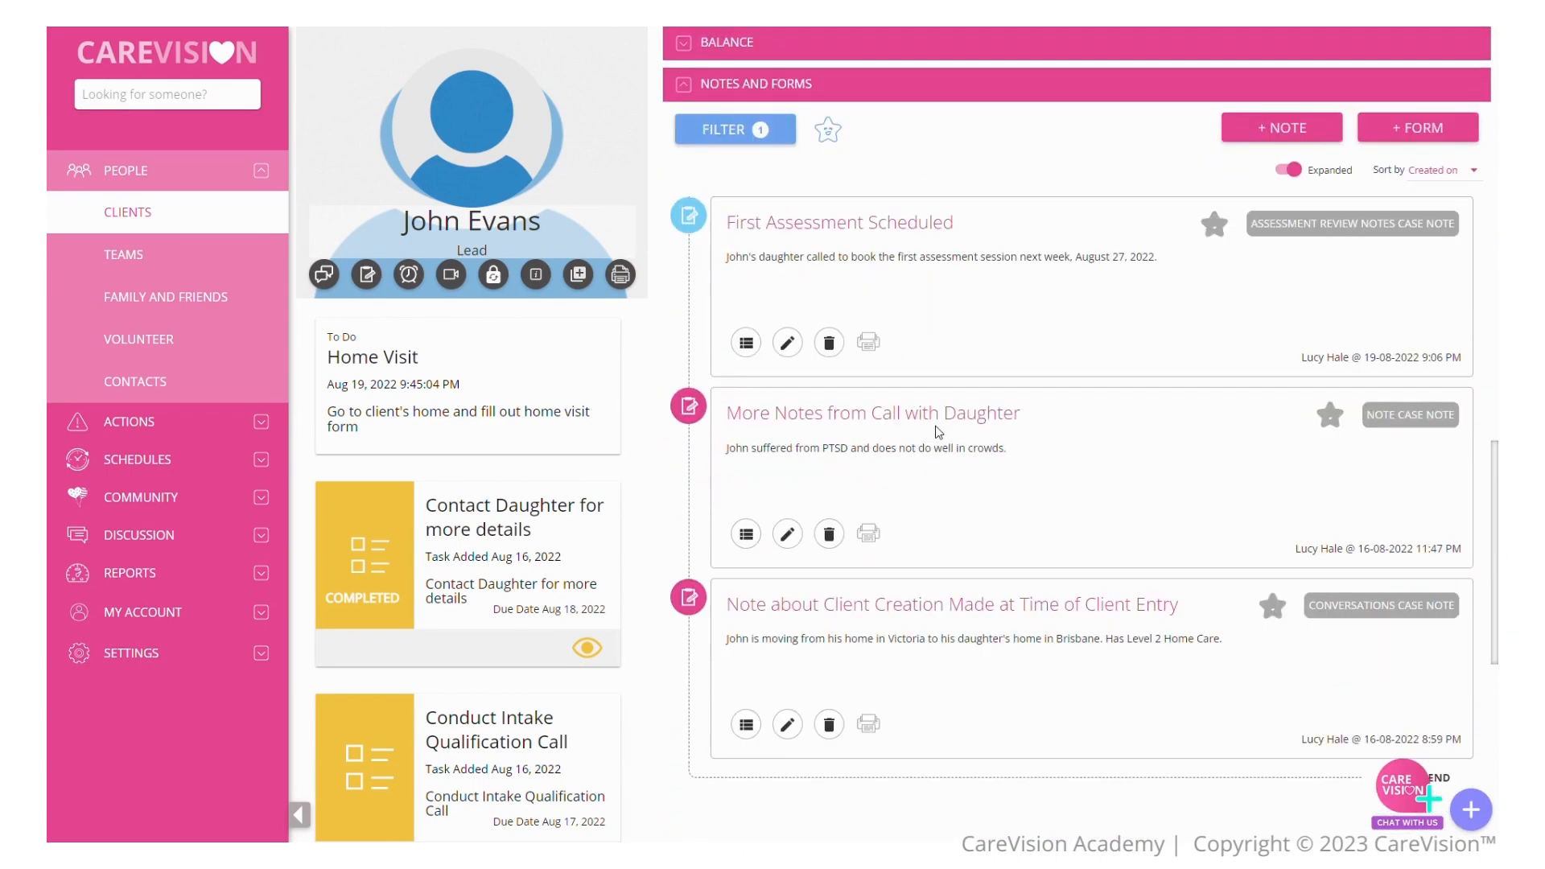
pyautogui.scroll(1, 939, 430)
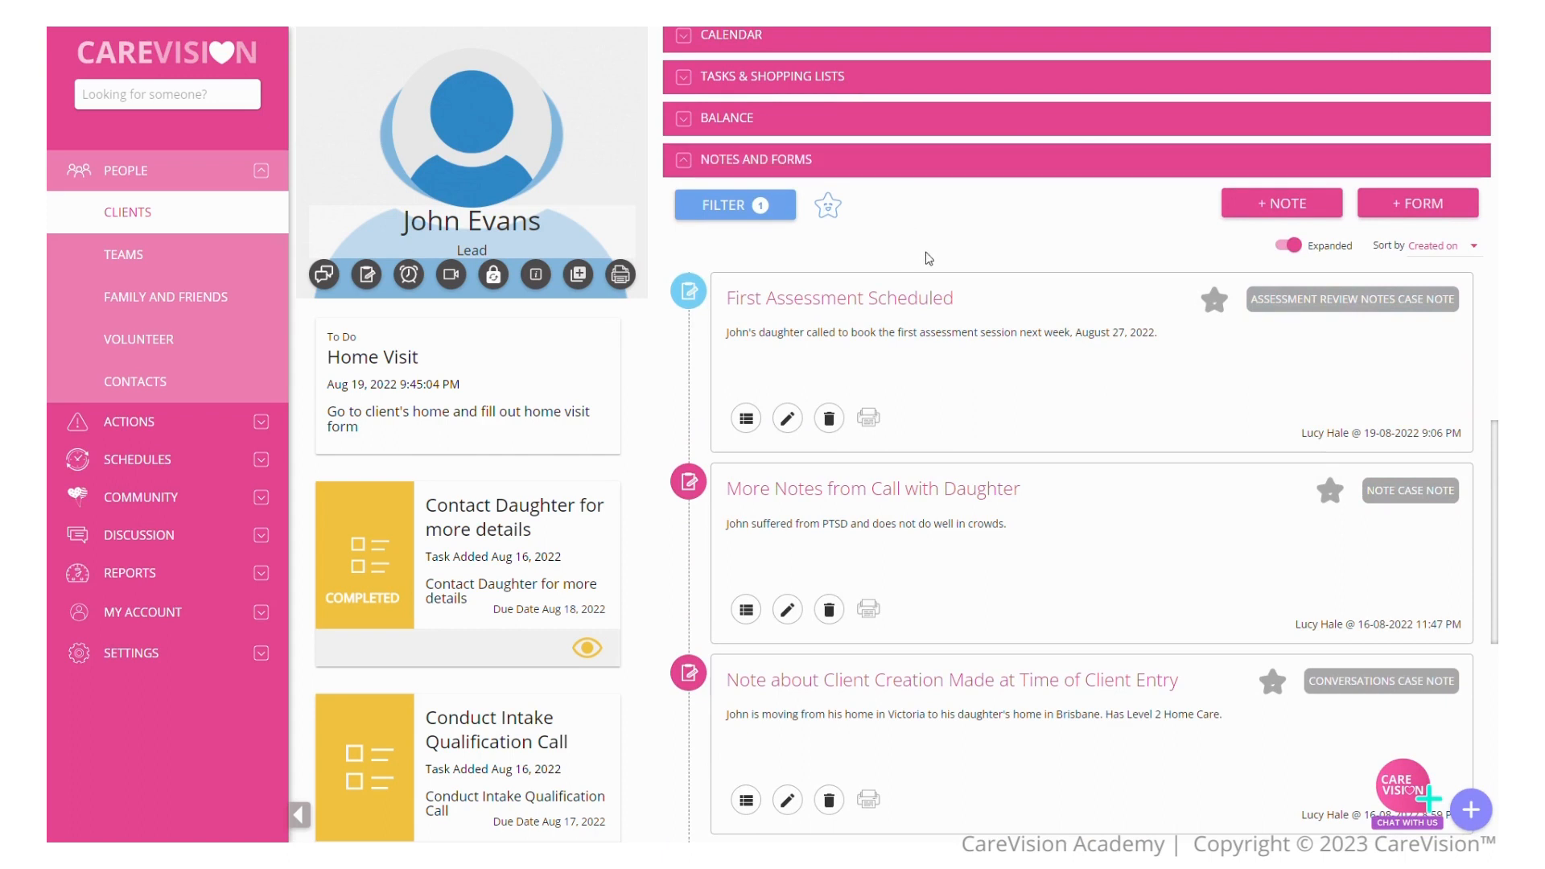
pyautogui.scroll(-1, 948, 258)
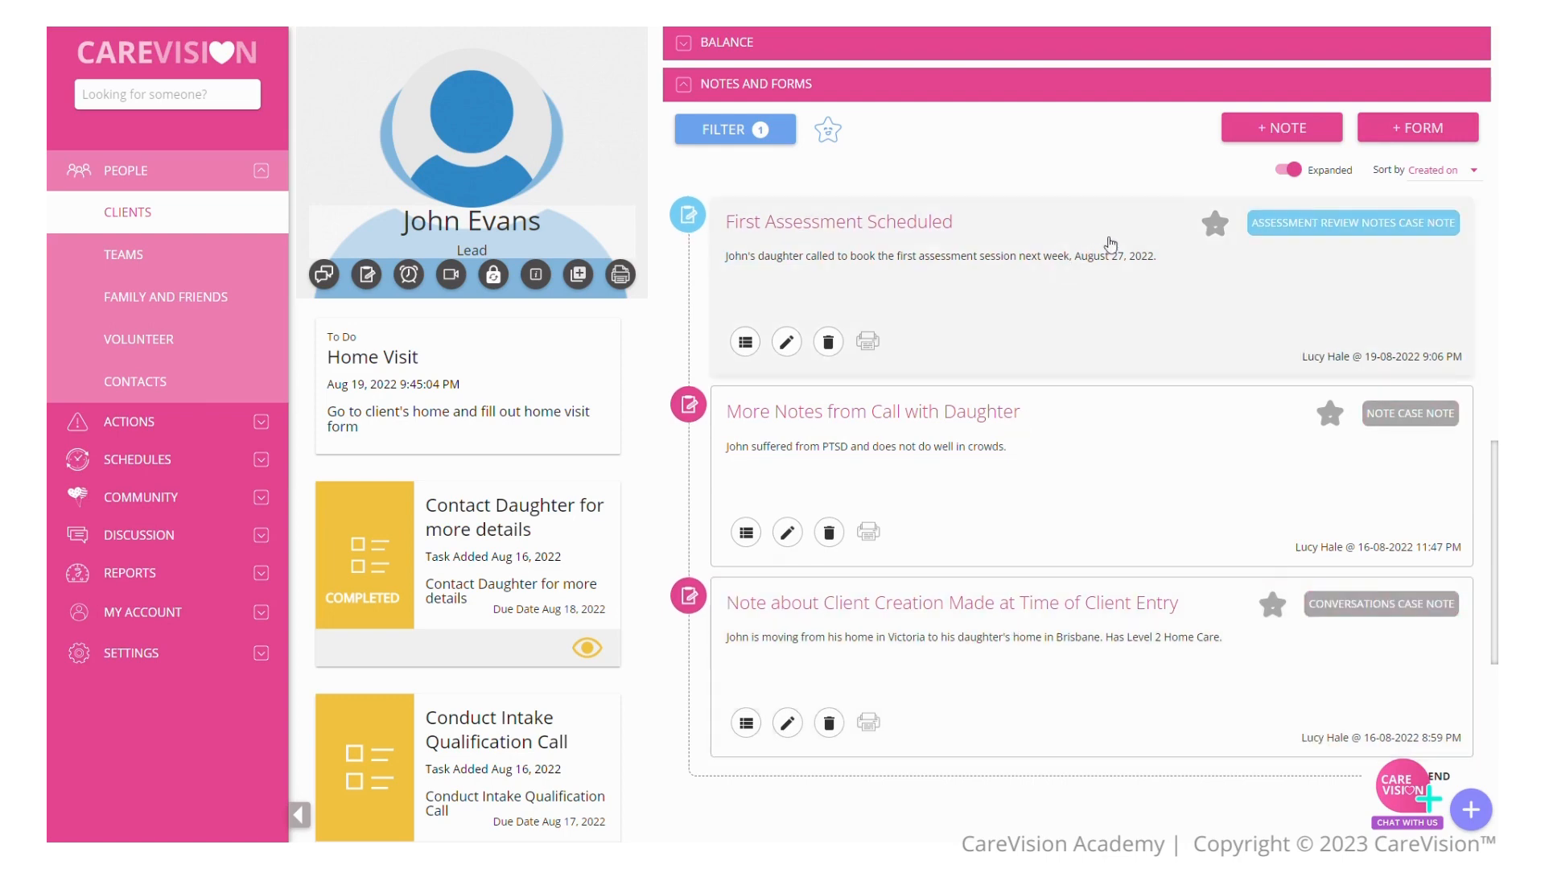
pyautogui.click(1247, 131)
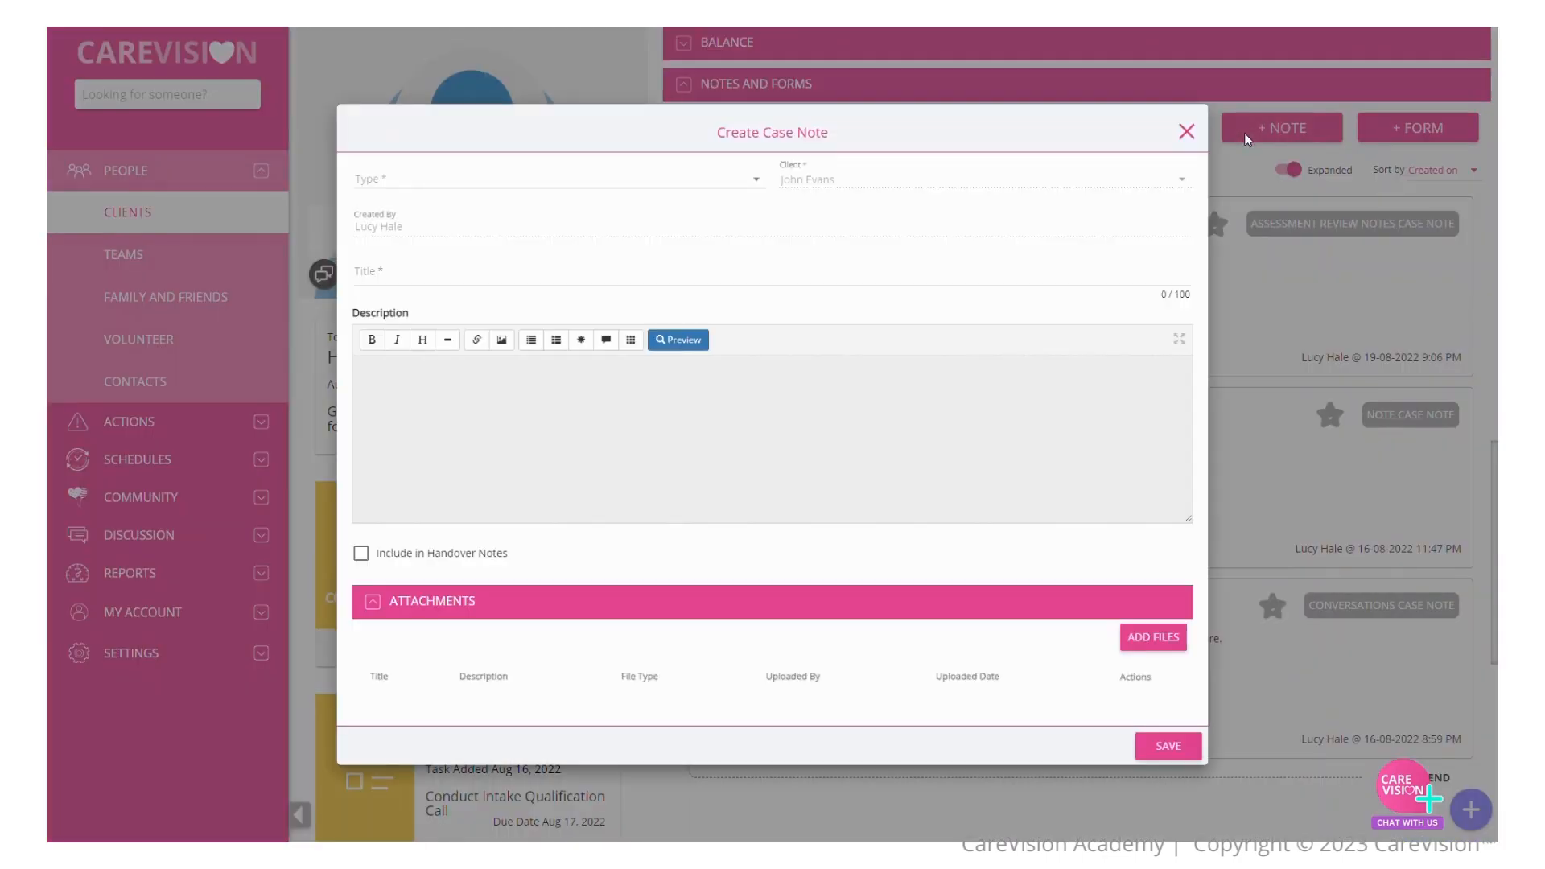
pyautogui.click(411, 186)
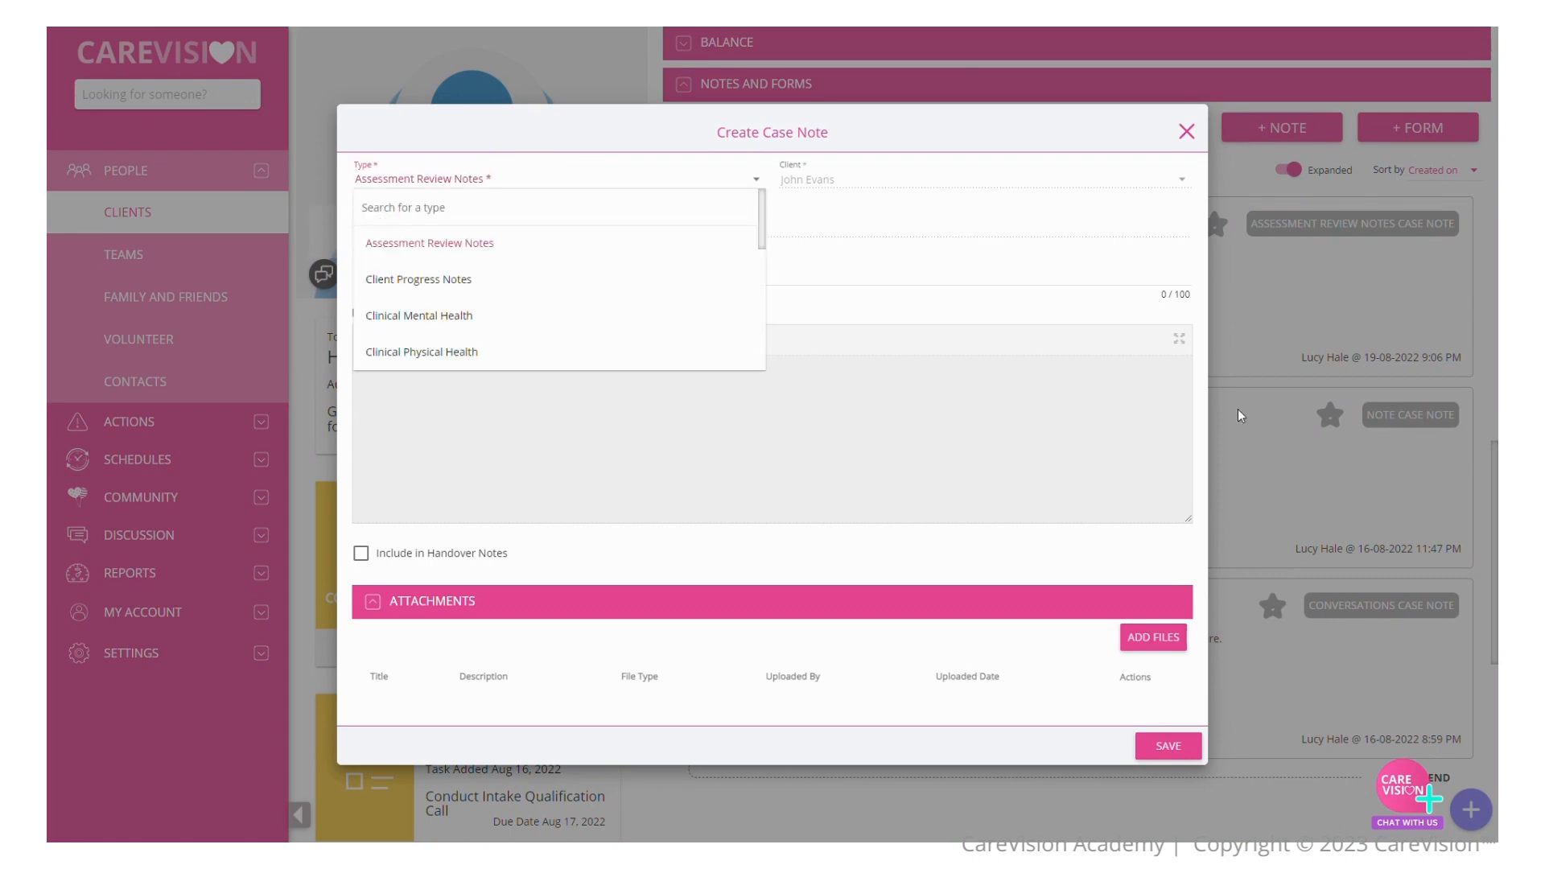
pyautogui.click(476, 256)
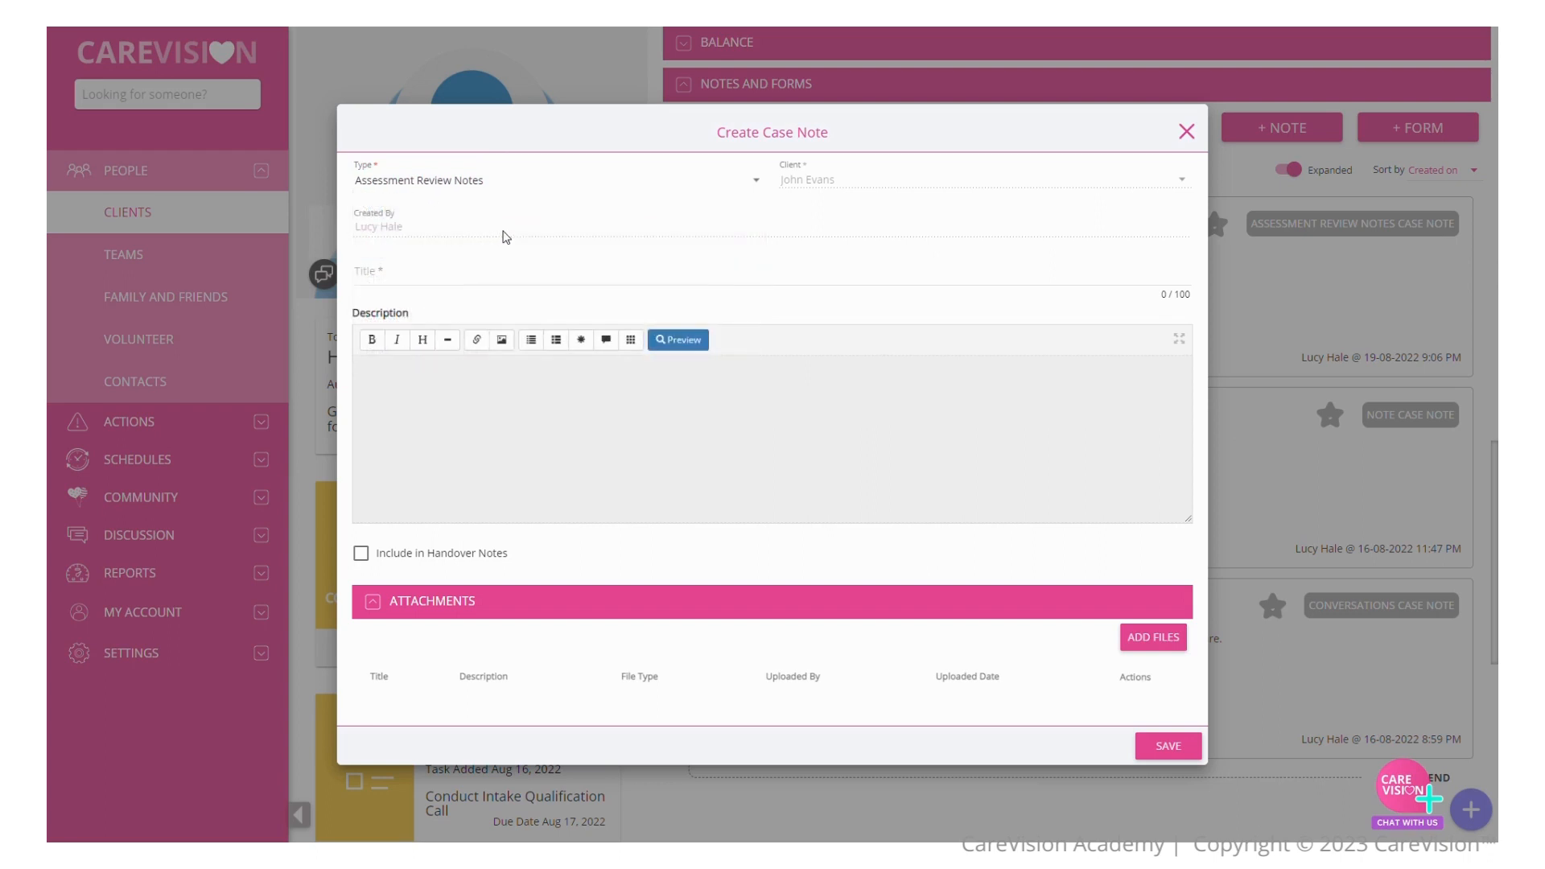
# Step: Title the new case note "Home Visit Schedule"
pyautogui.click(470, 278)
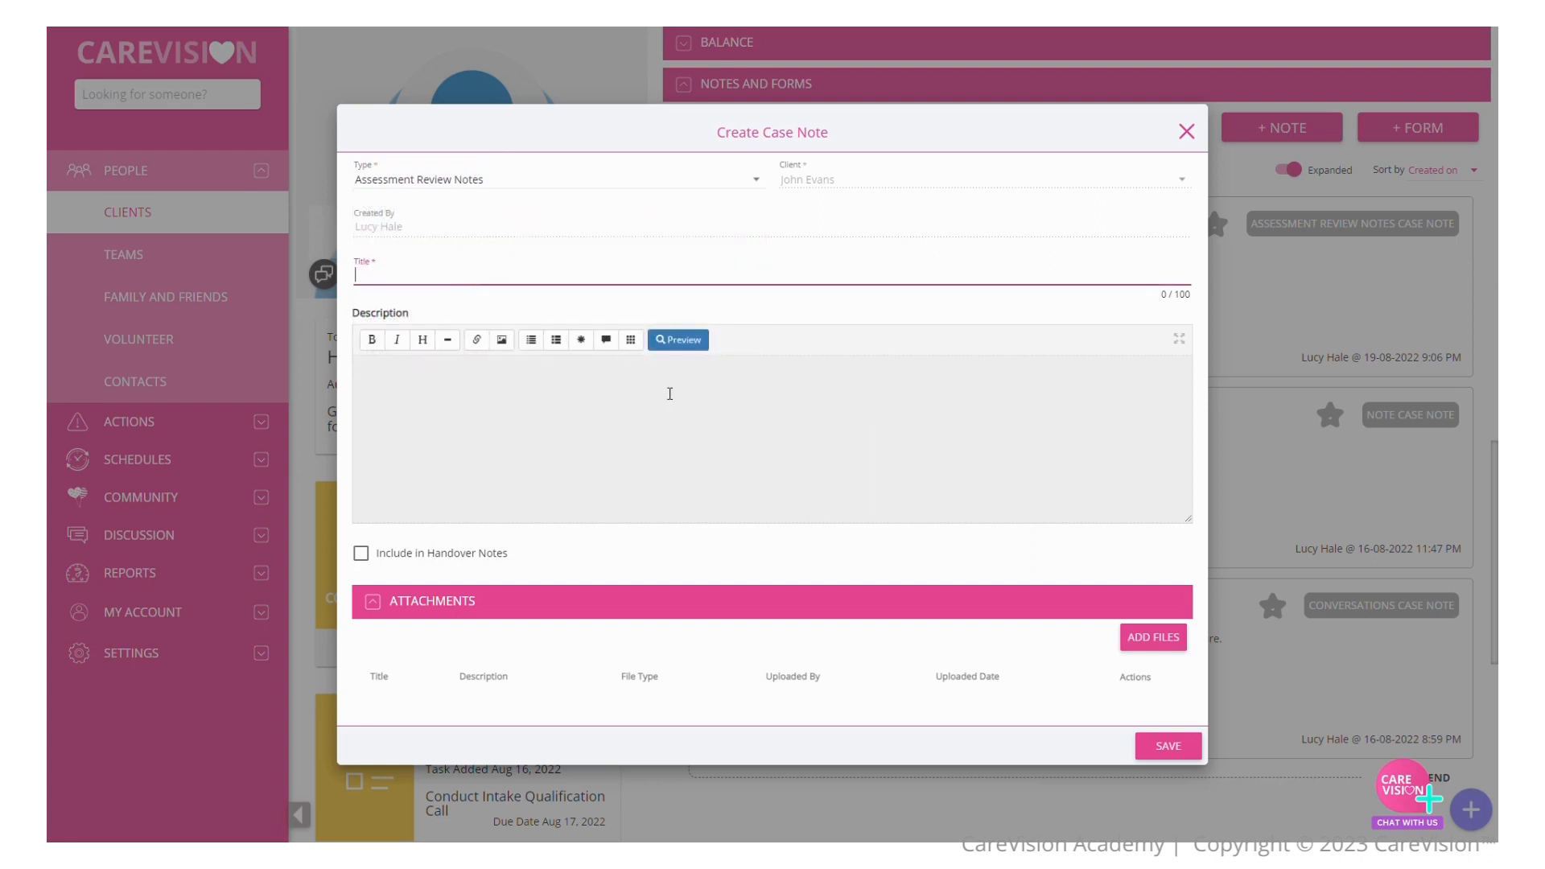
pyautogui.write('Home Visit Rem')
pyautogui.press('BackSpace')
pyautogui.press('BackSpace')
pyautogui.press('BackSpace')
pyautogui.write('Schedule')
# Step: Enter "Client Called for his availability. We need to schedule it next week Friday at 10:00 AM" as the description and save the note
pyautogui.click(670, 393)
pyautogui.write('Client Called for a')
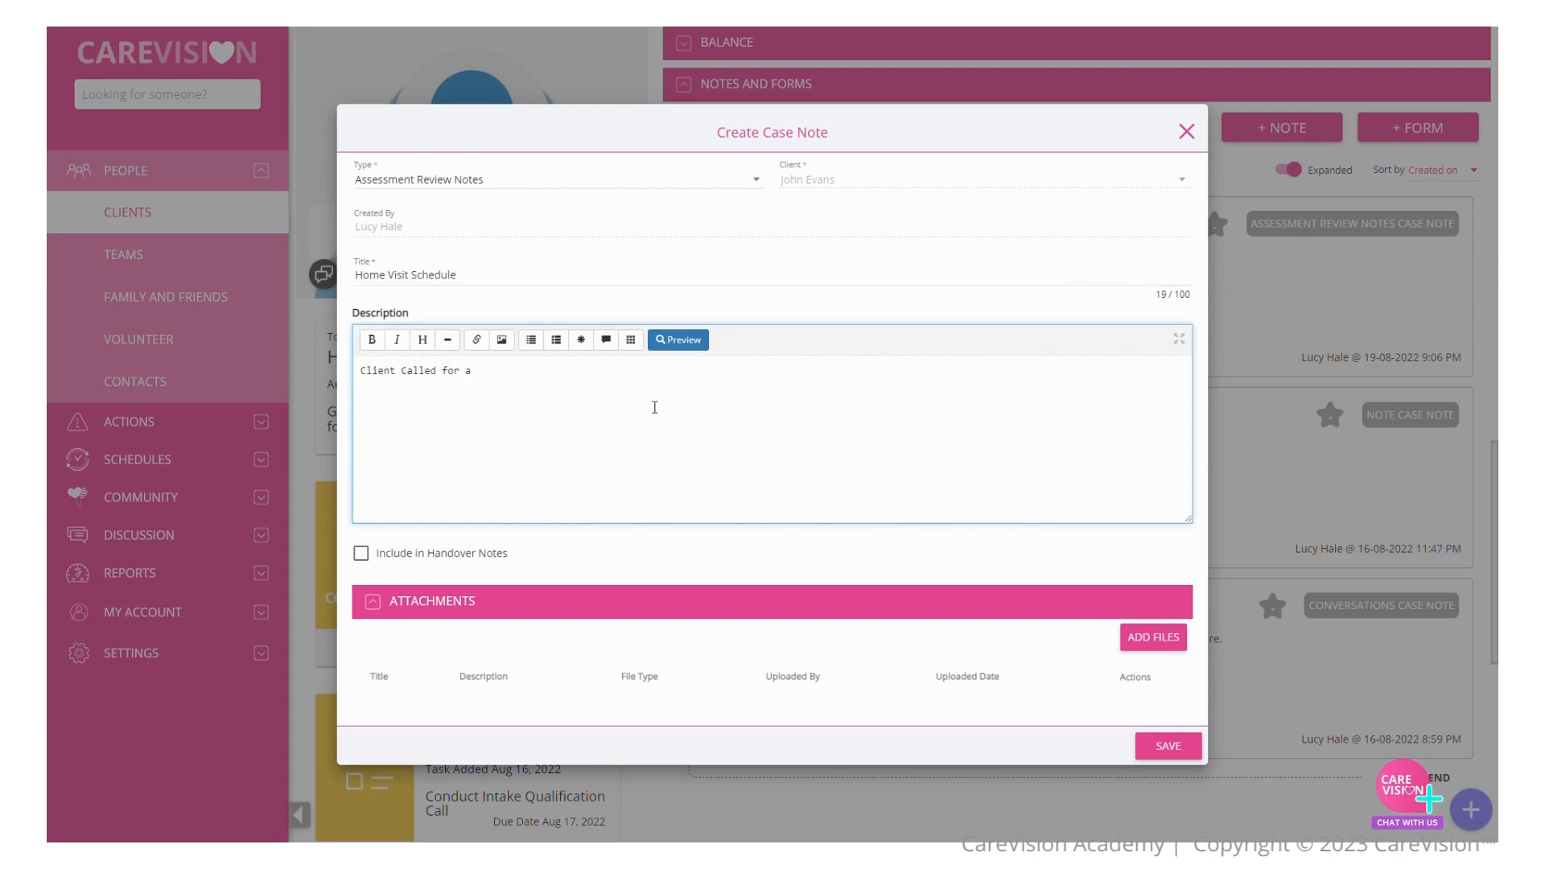
pyautogui.press('BackSpace')
pyautogui.write('his availability. We need to schedule it next week Friday at 10:00 AM')
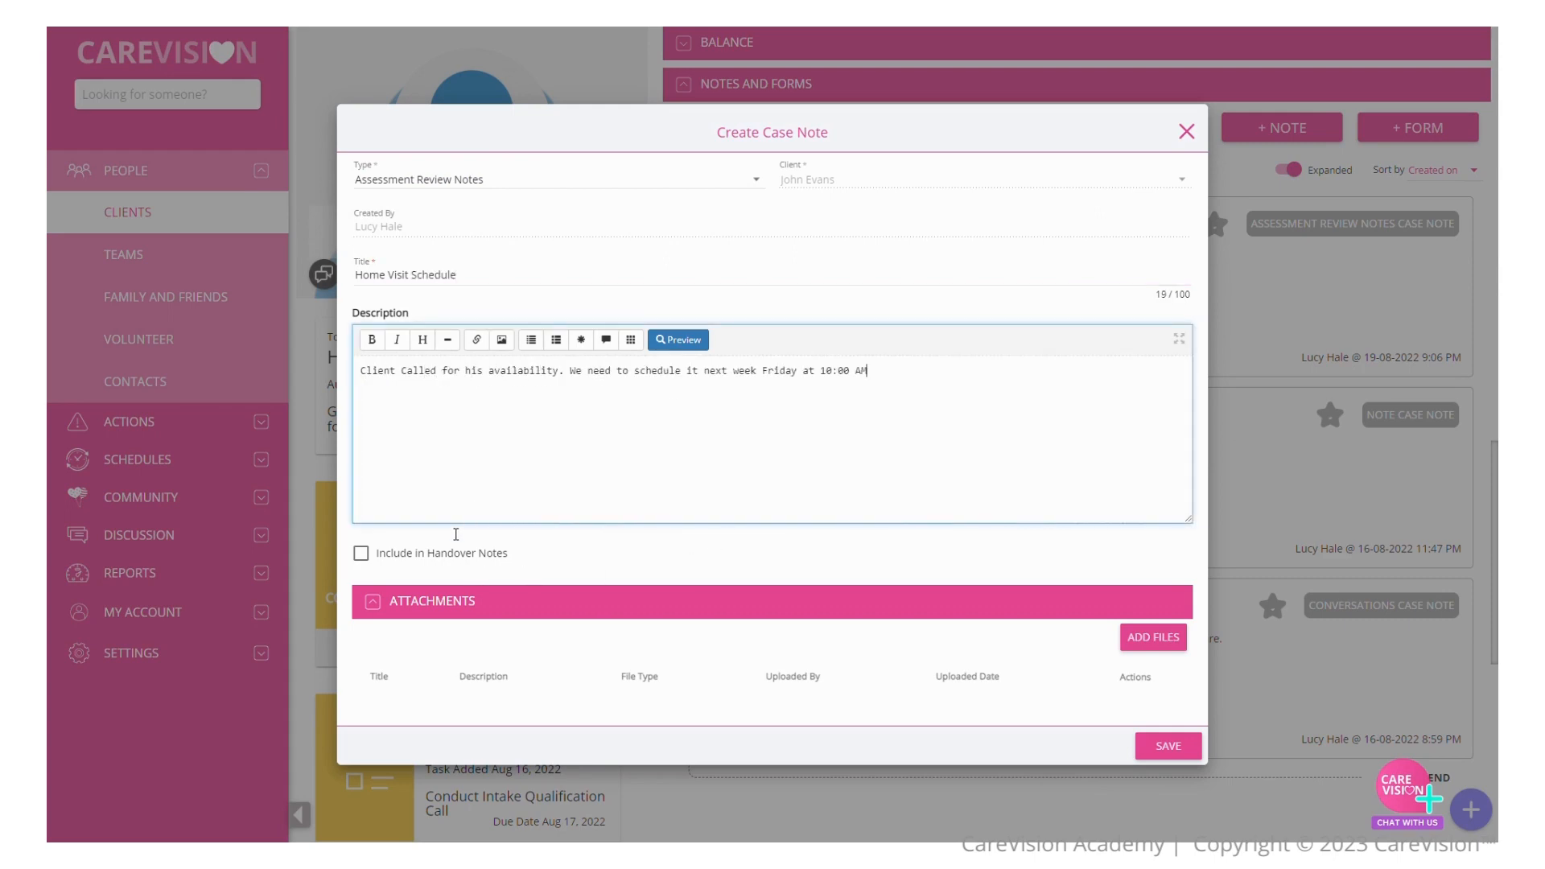
pyautogui.click(502, 612)
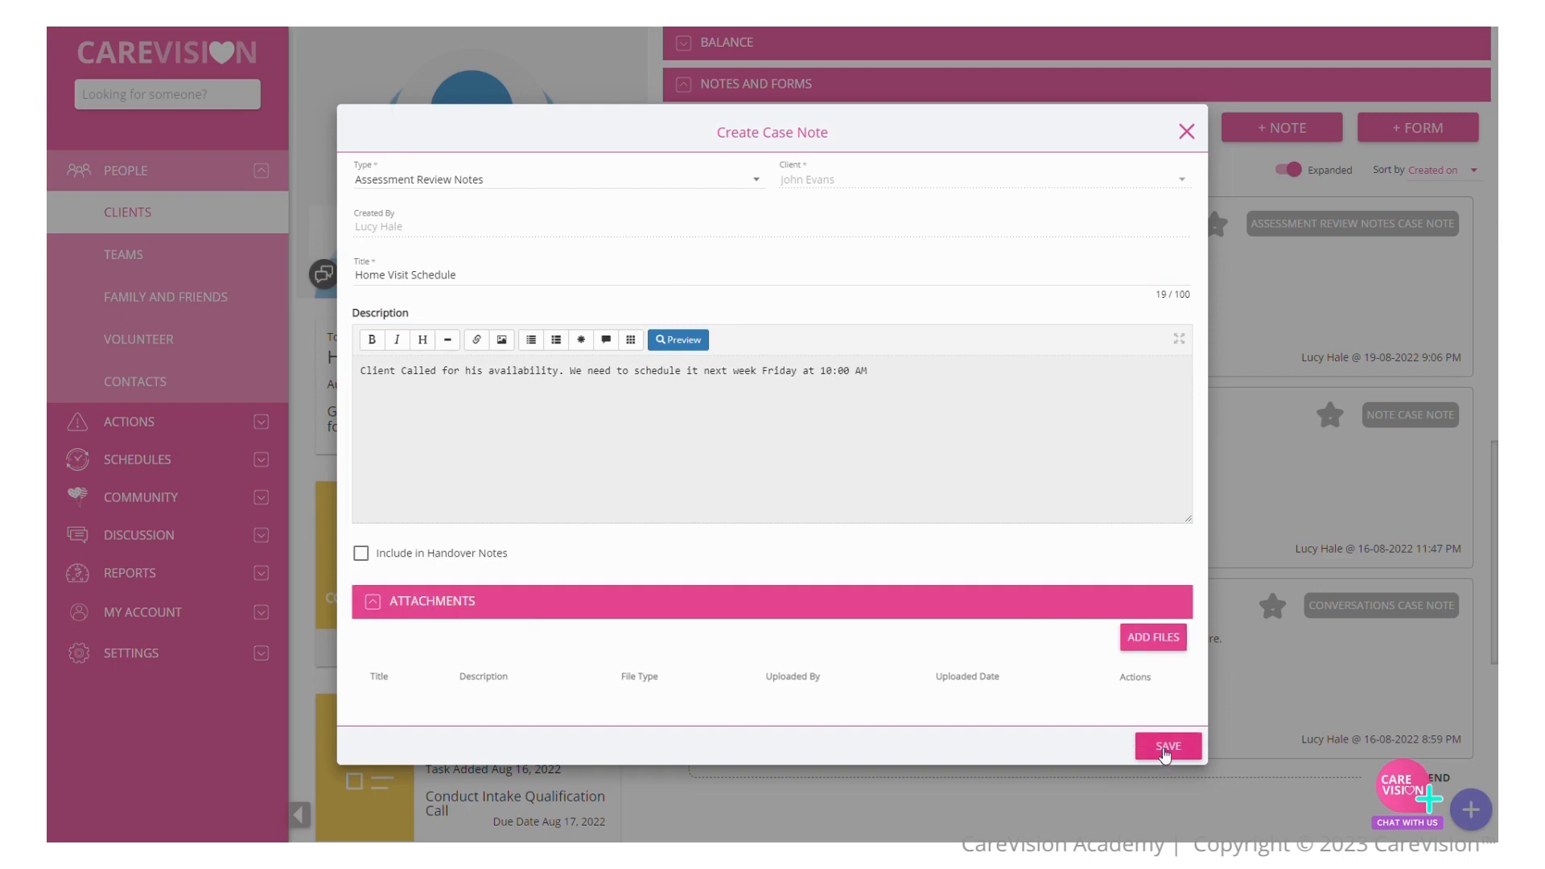
pyautogui.click(1165, 750)
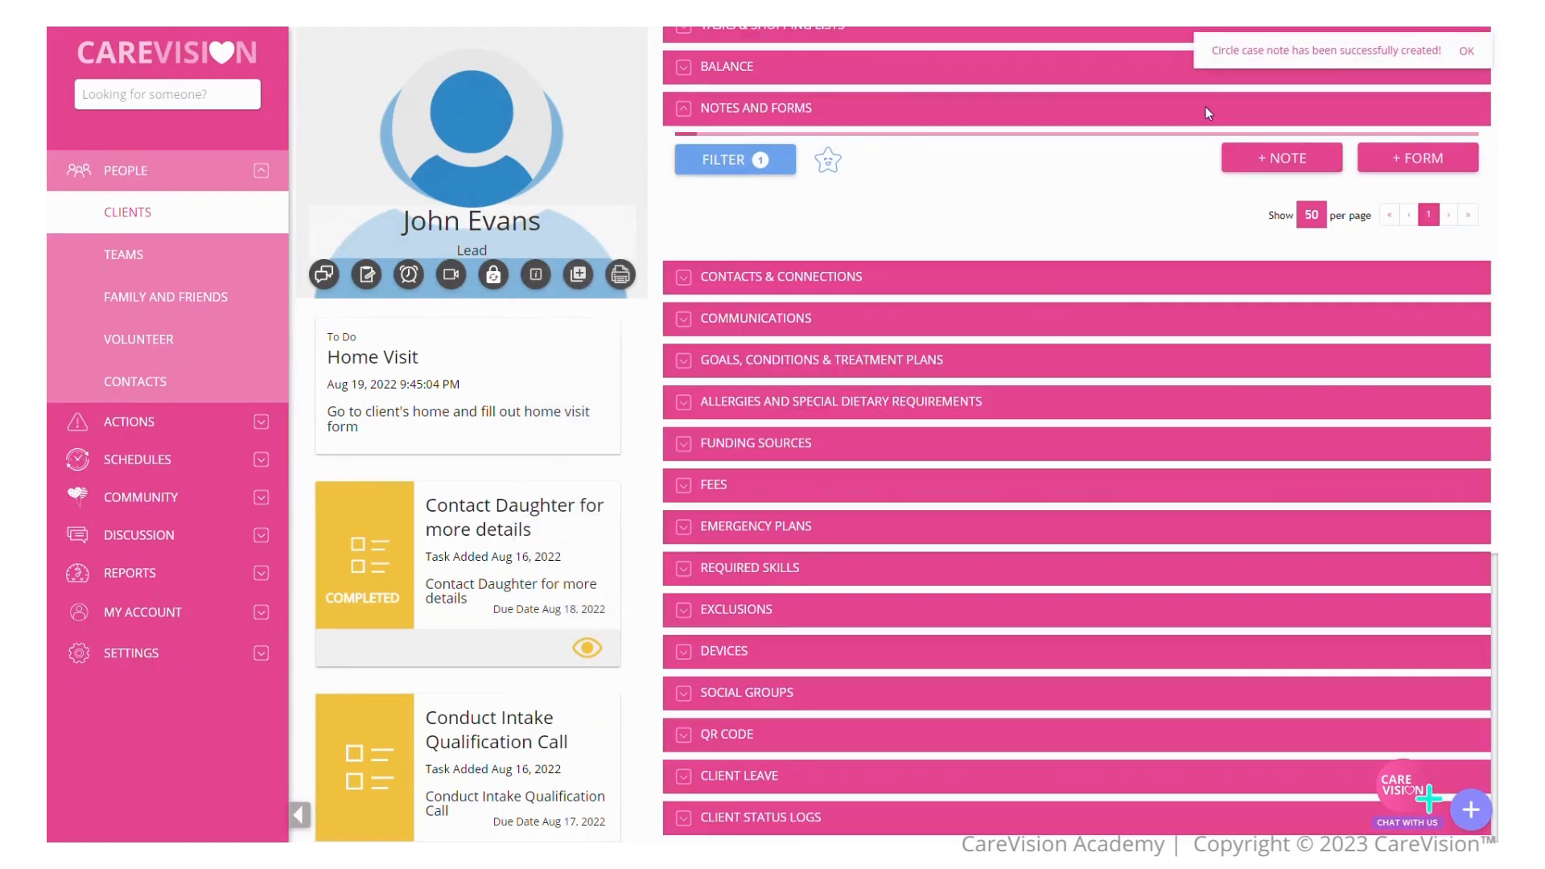